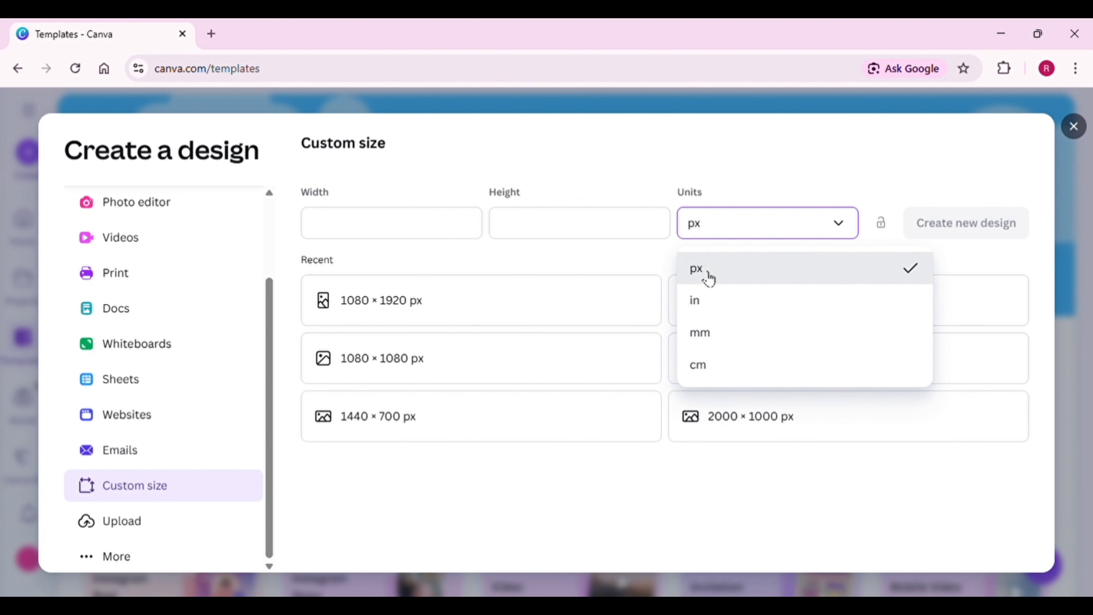
Create a new custom-size design in pixels using the recent 1080 × 1920 px size
click(708, 279)
click(344, 300)
Search the elements for envelope photos and add the open green envelope with the cream lining to the page
click(29, 222)
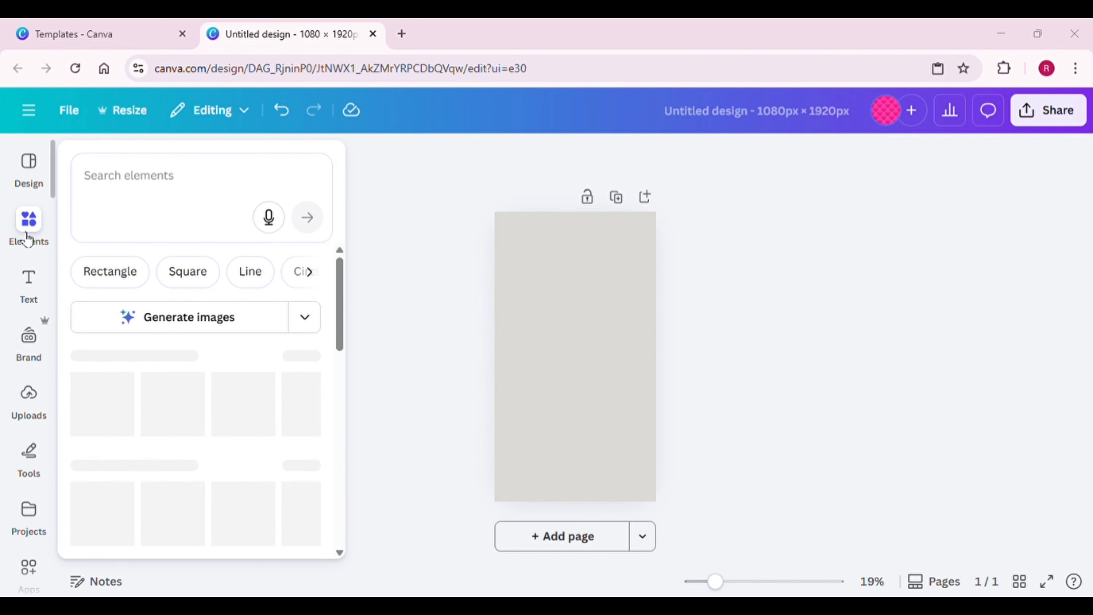
click(173, 180)
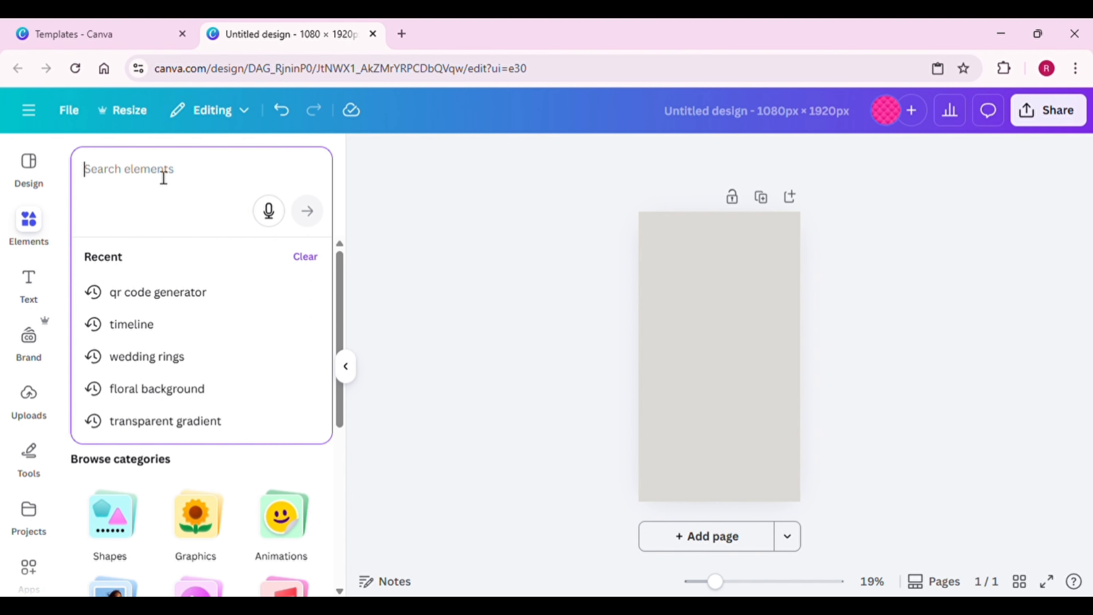
text(EN)
click(135, 356)
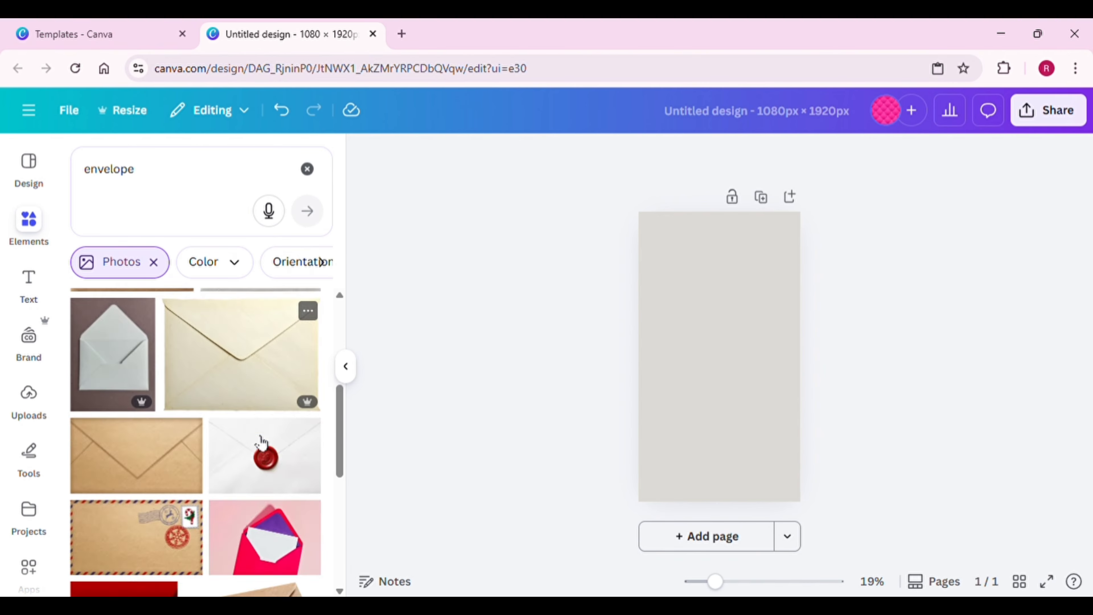
scroll(260, 452, down, 10)
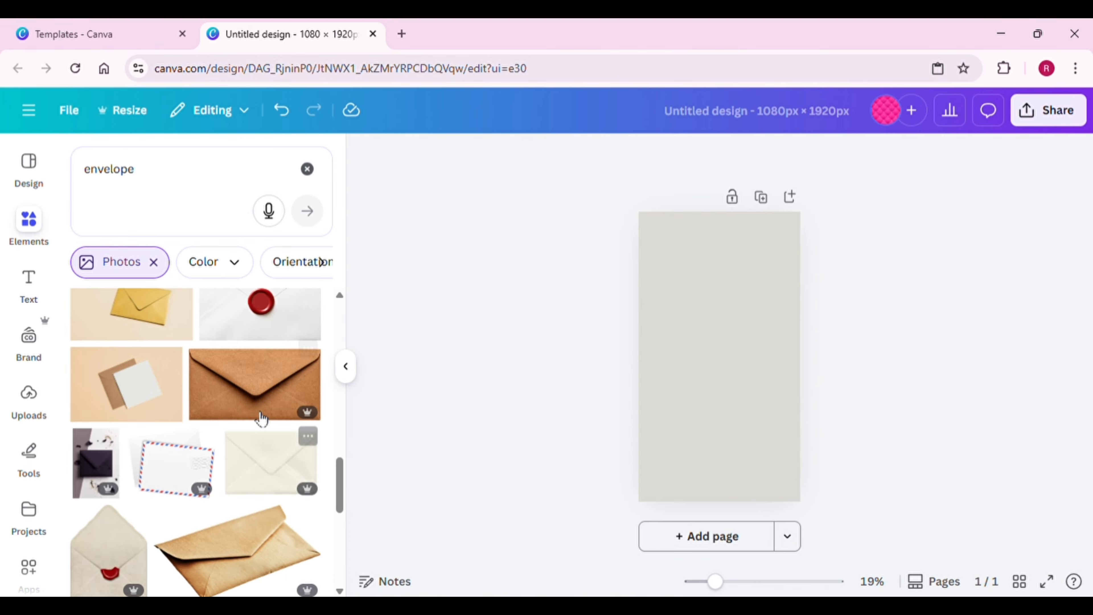
scroll(259, 418, down, 6)
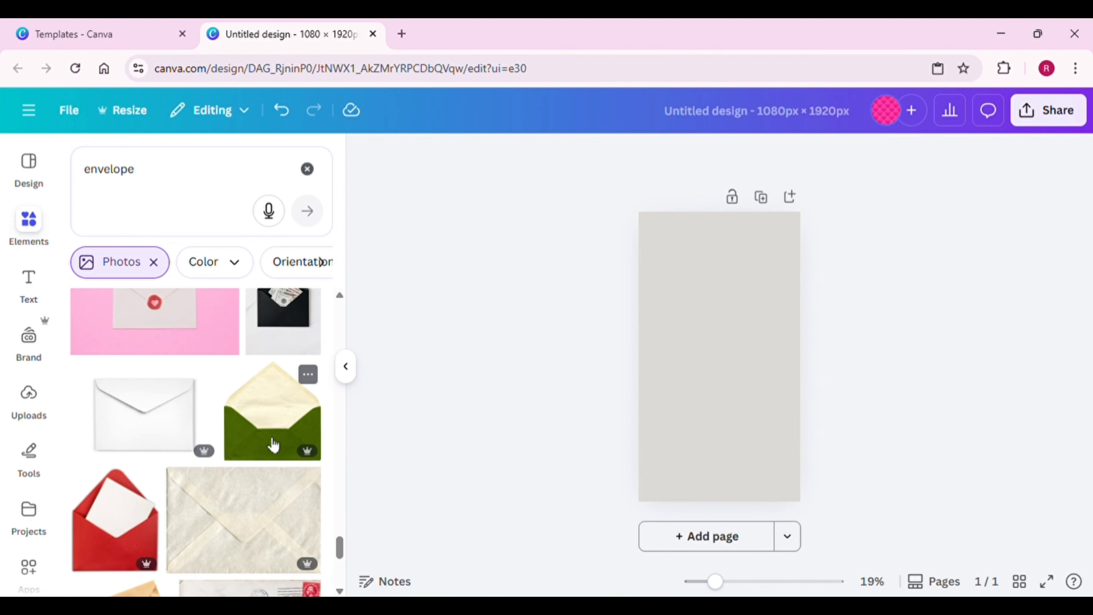
click(273, 445)
Rotate the envelope photo so its flap points right, then enlarge and position it to fill the page's height
drag(576, 440, 472, 365)
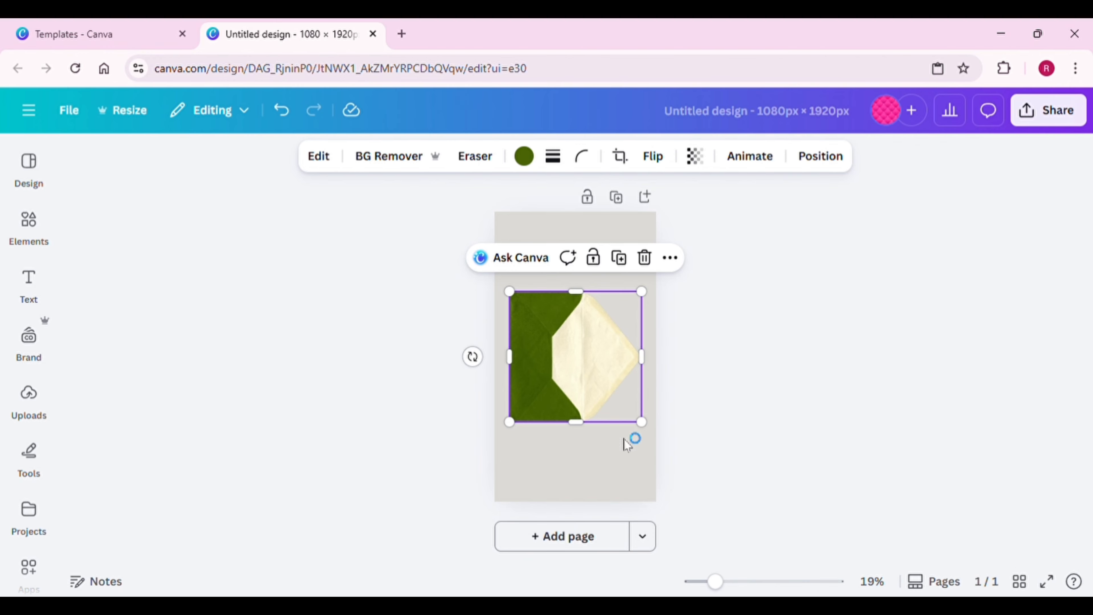
drag(653, 433, 712, 522)
drag(725, 304, 806, 225)
drag(743, 331, 704, 335)
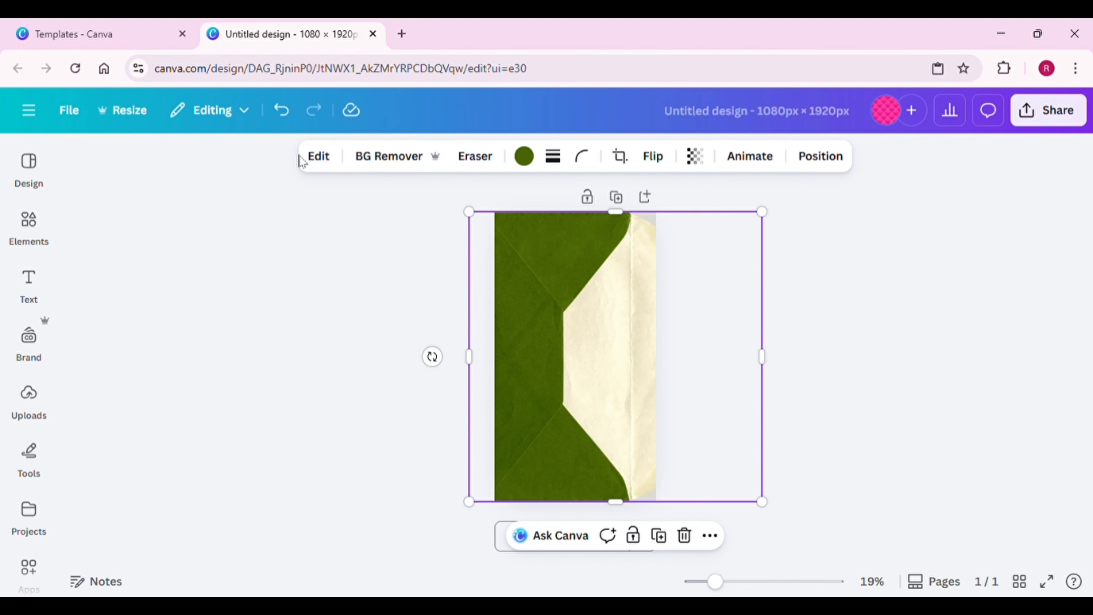
Use Magic Grab to separate the green front of the envelope from the photo
click(321, 160)
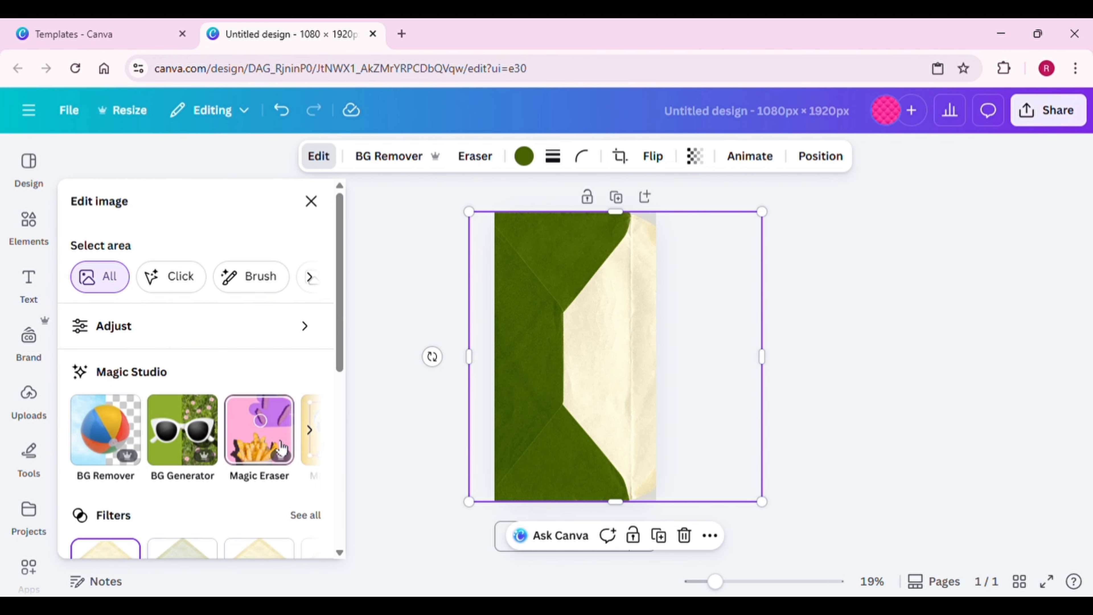
click(318, 432)
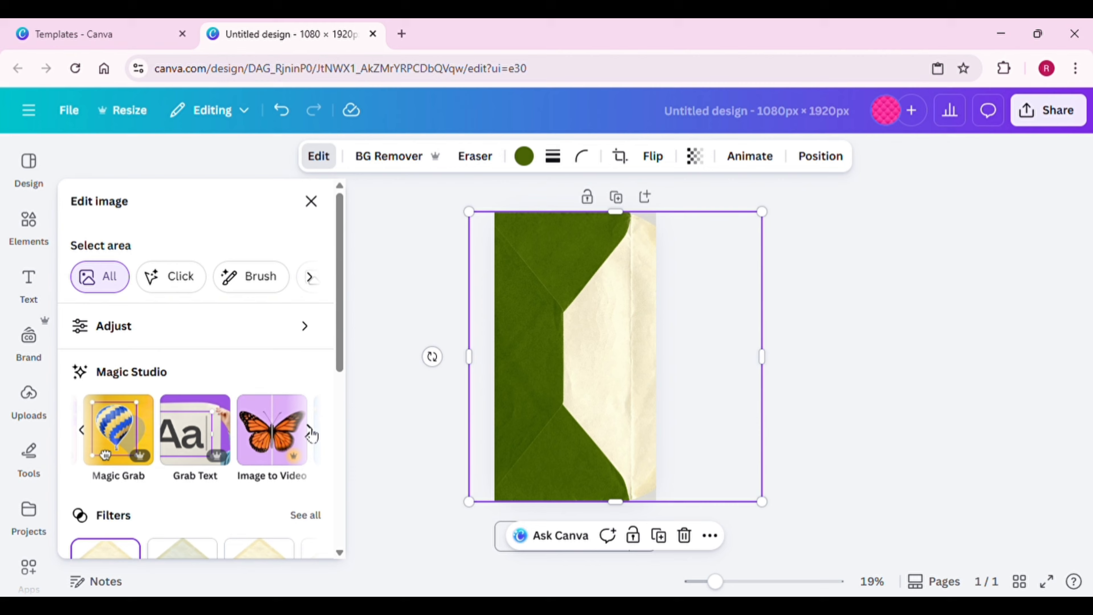
click(124, 439)
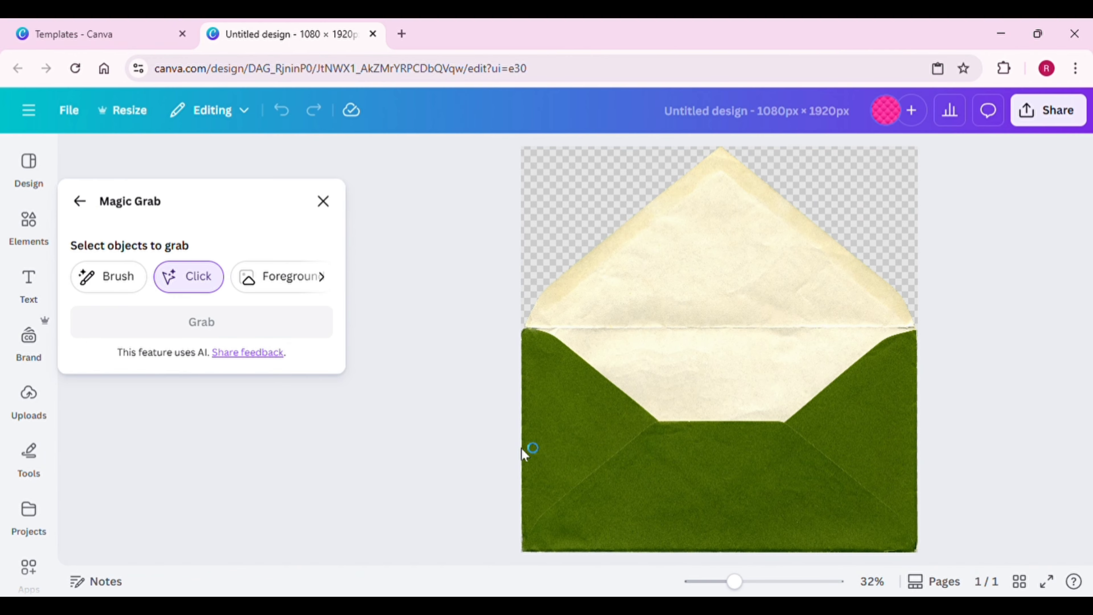
click(590, 441)
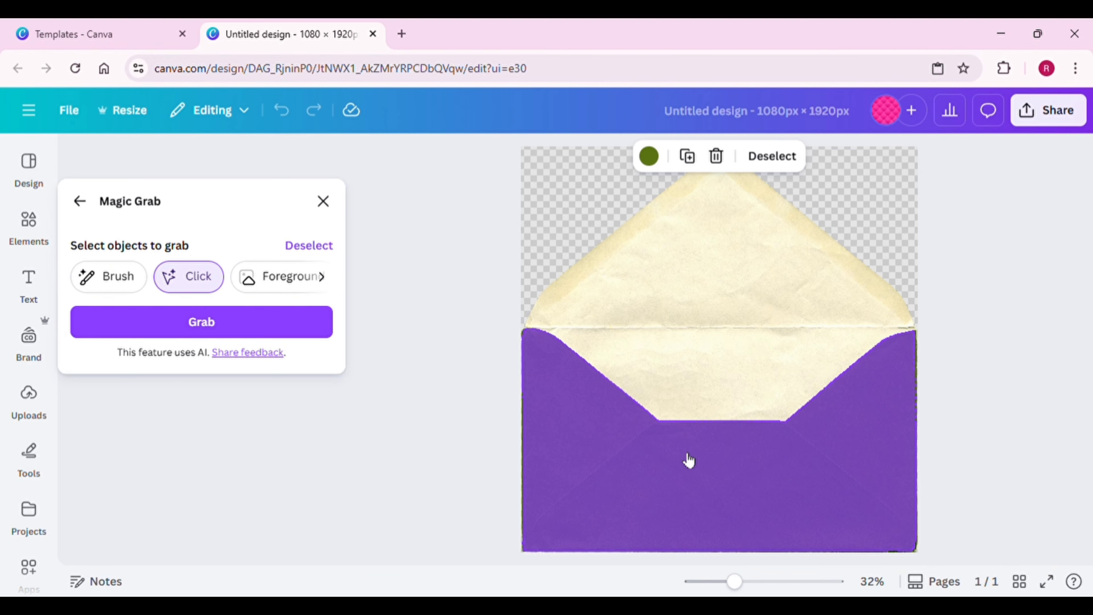
click(260, 321)
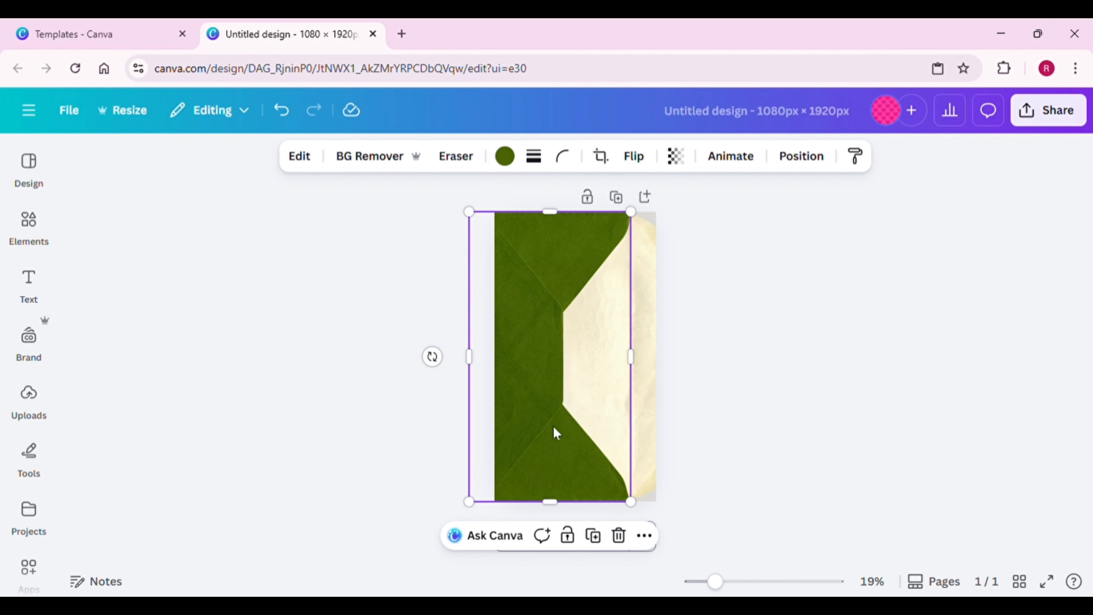
Delete the cream lining of the envelope and align the grabbed green front with the page's left side and full height
drag(554, 426, 508, 424)
click(633, 345)
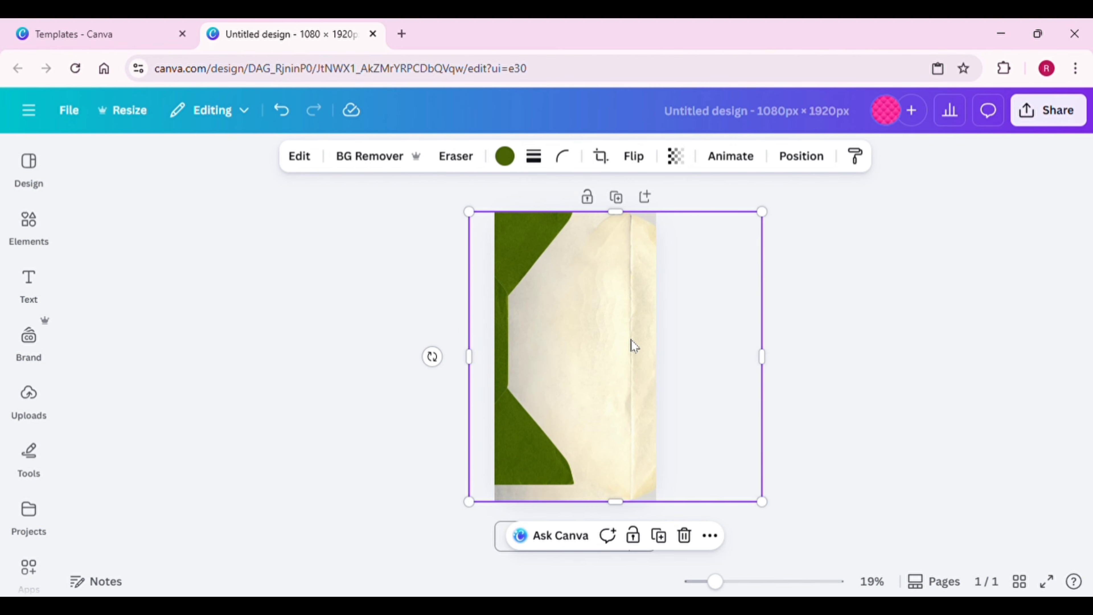
click(684, 535)
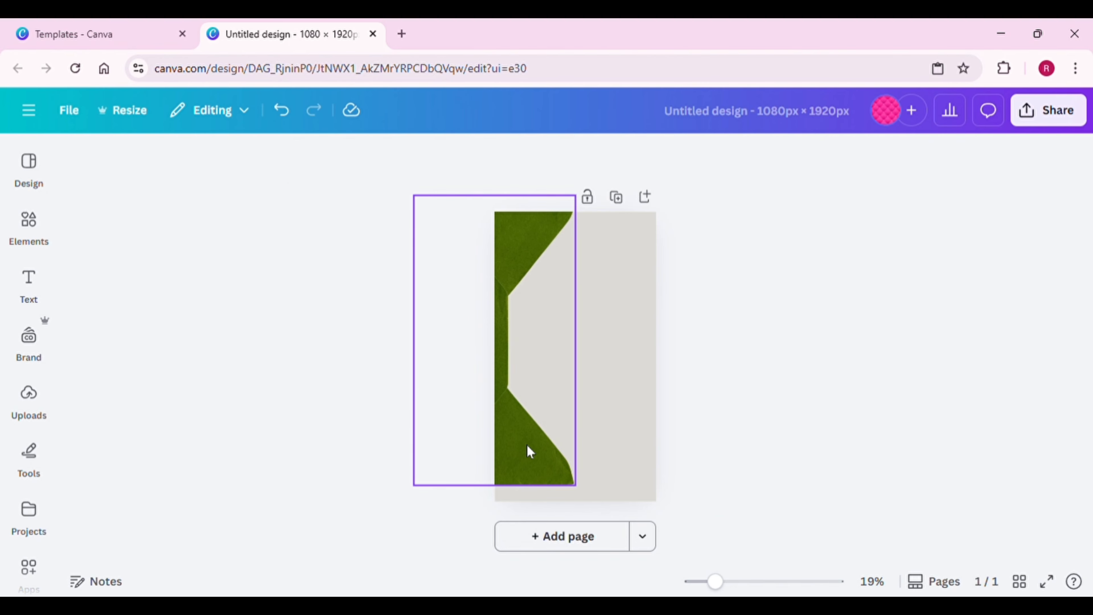
drag(526, 461, 580, 486)
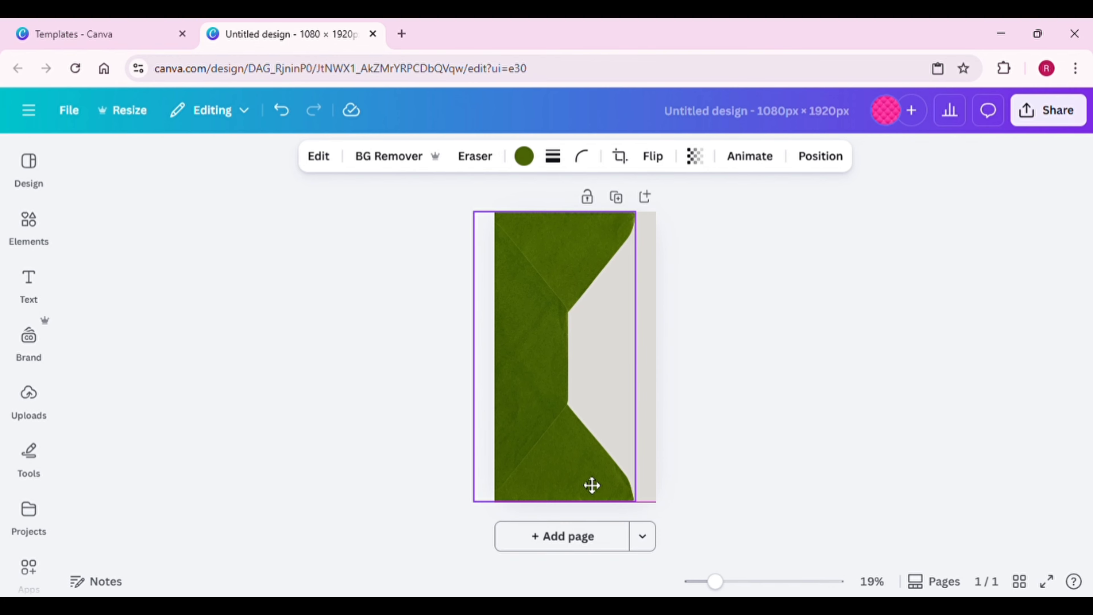
key(Escape)
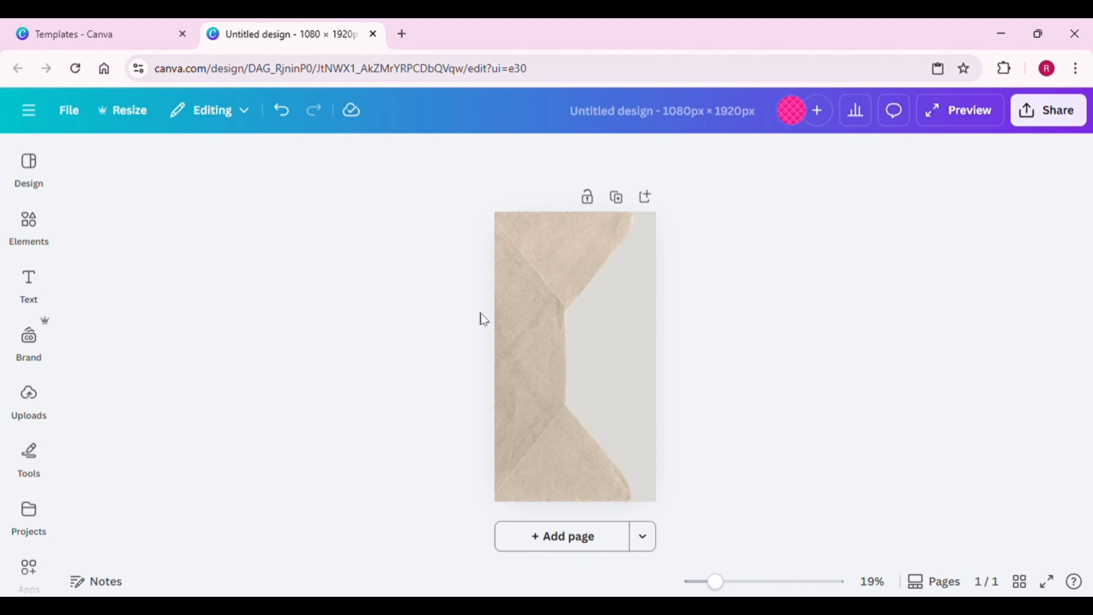
Clear the envelope search and add a triangle from the Shapes category to the page
click(29, 221)
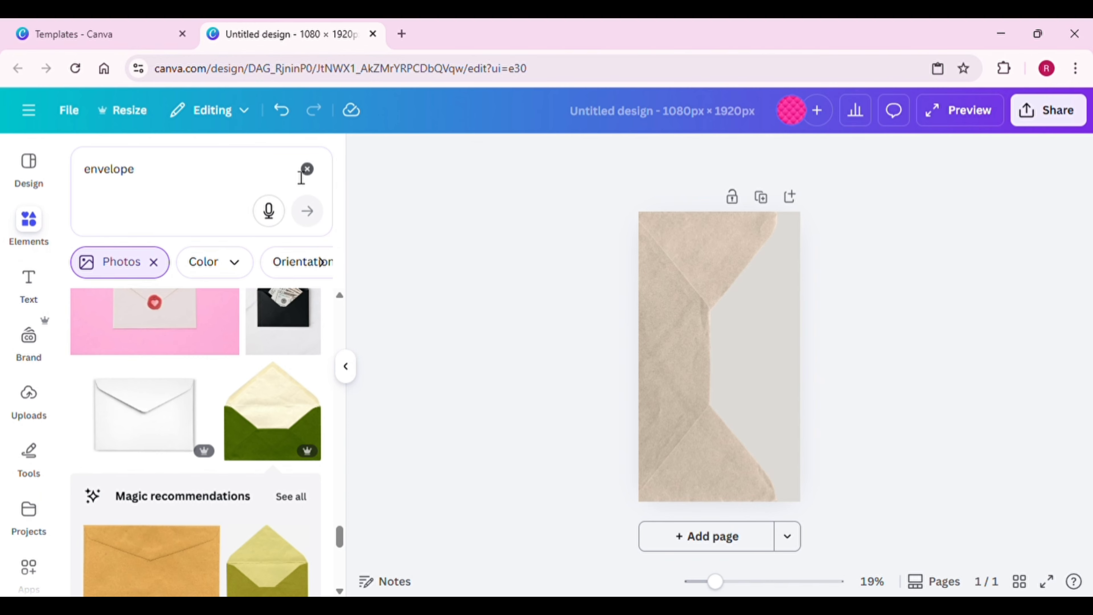
click(307, 169)
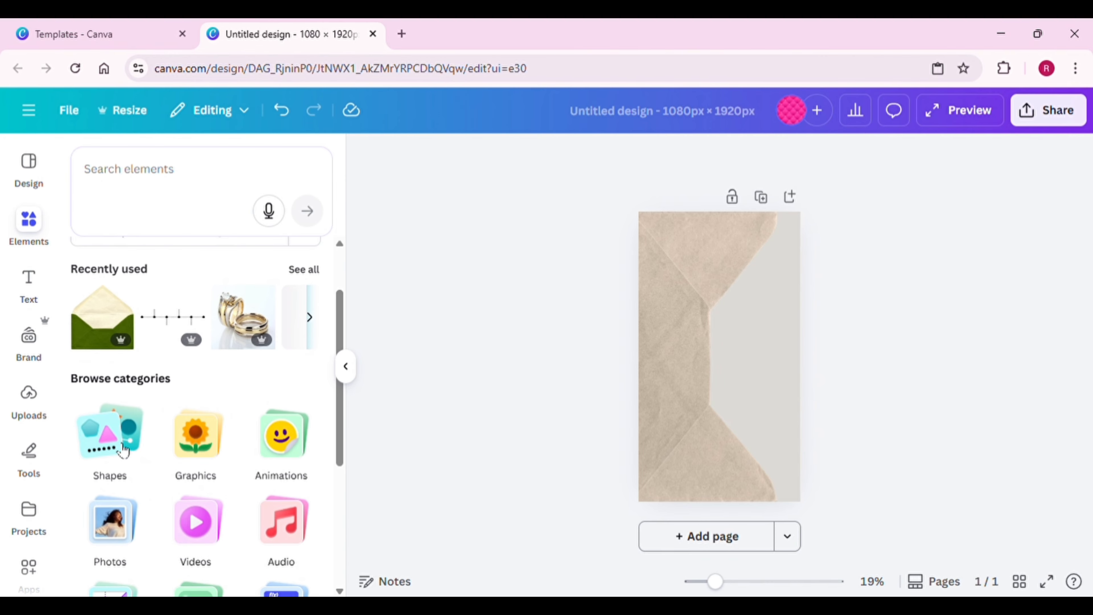
click(124, 450)
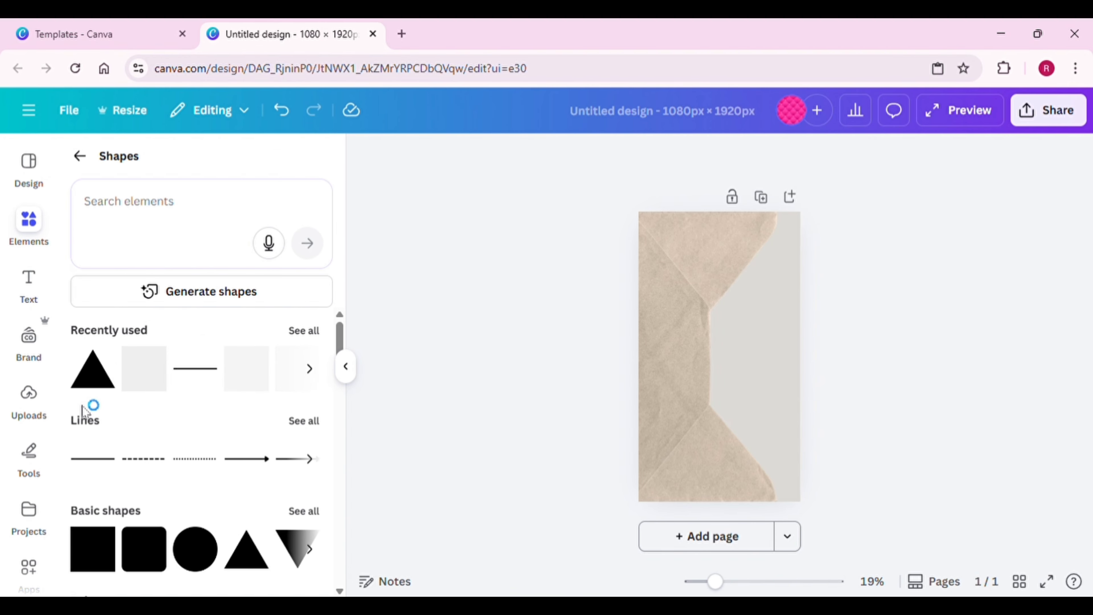
click(92, 385)
Turn the triangle to point right and enlarge it beyond the page's height over the open side of the envelope
drag(576, 399, 576, 515)
drag(596, 349, 700, 381)
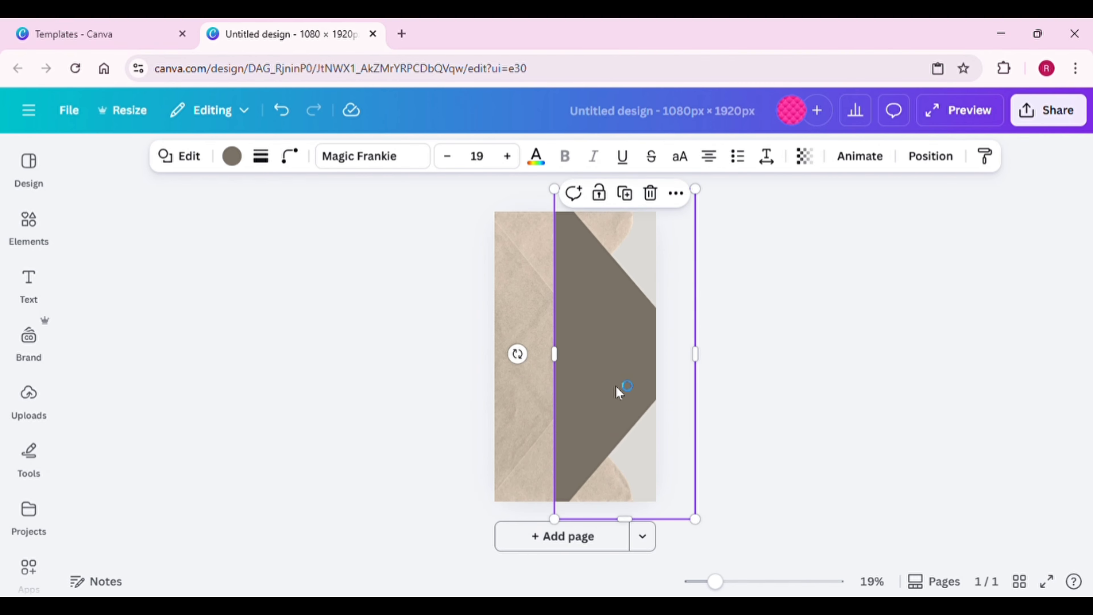
drag(628, 519, 626, 553)
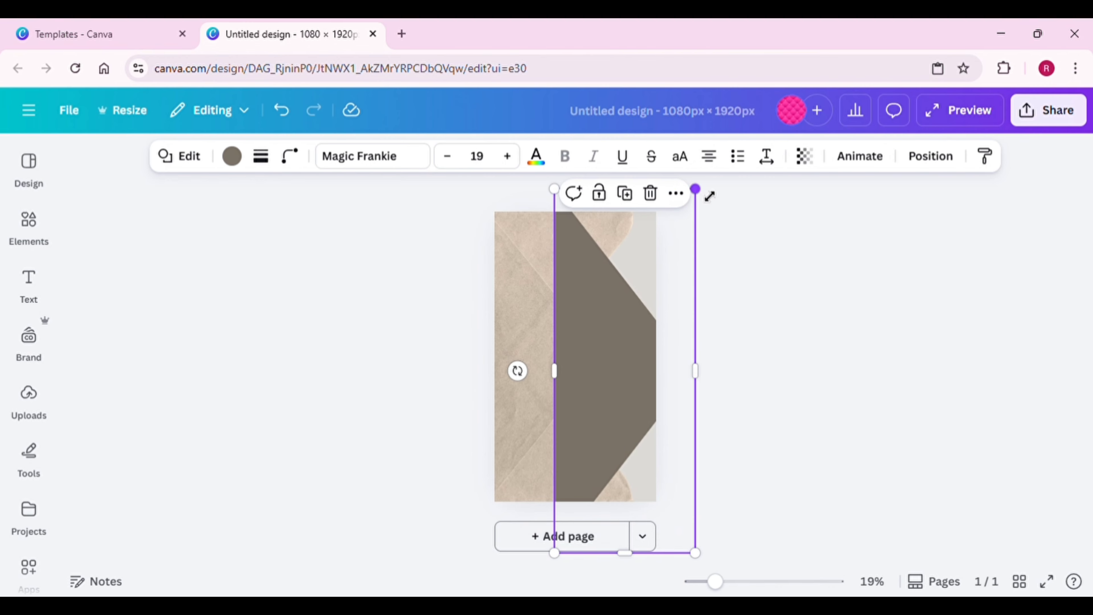
drag(709, 196, 724, 171)
drag(619, 398, 663, 390)
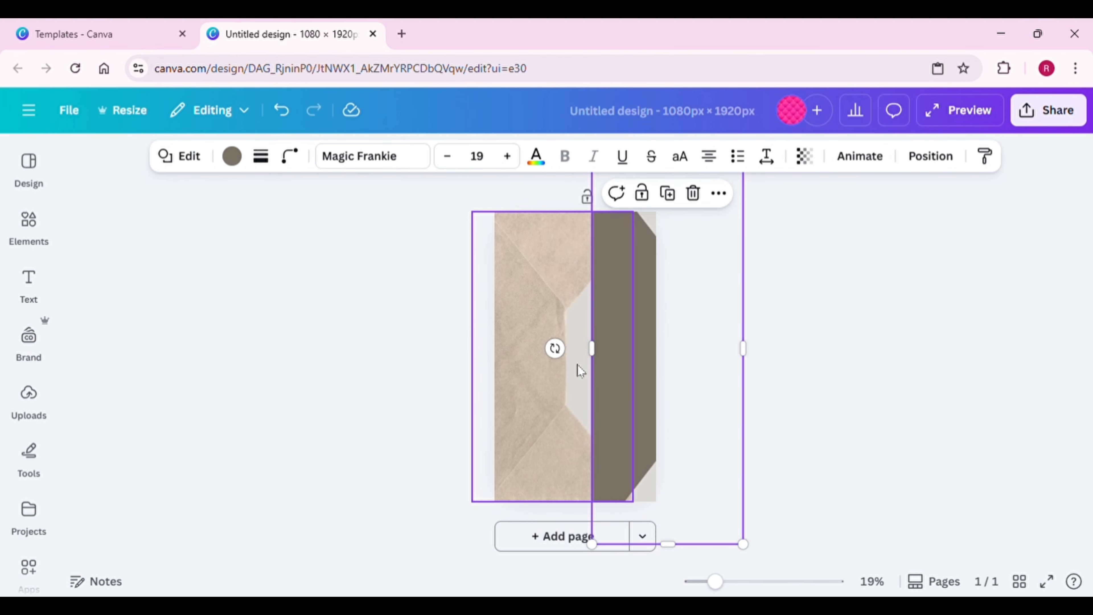
drag(591, 349, 532, 351)
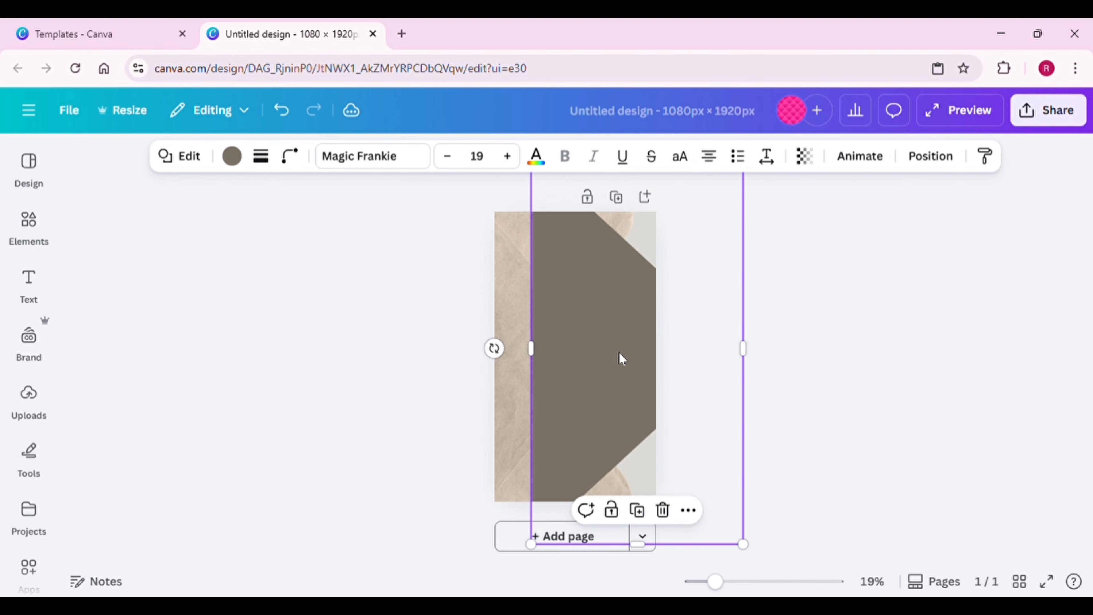
mouse_move(593, 370)
mouse_down()
mouse_move(649, 372)
mouse_move(598, 366)
mouse_up()
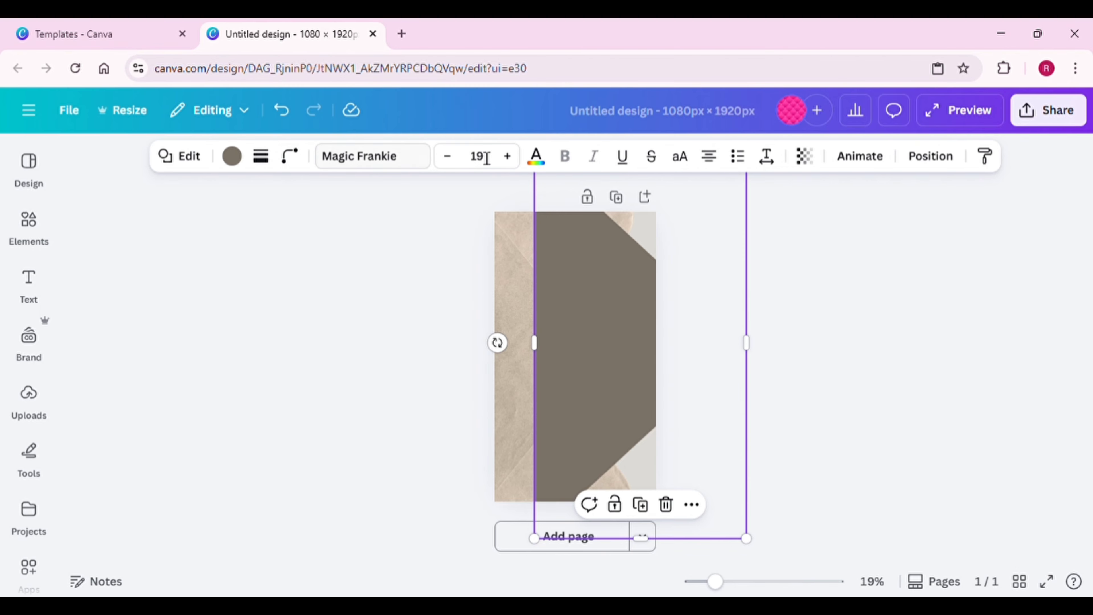
Rotate the triangle to point left and fit it over the page's right side as the envelope's closing flap
drag(497, 342, 626, 367)
drag(481, 361, 537, 367)
drag(595, 371, 576, 372)
key(Delete)
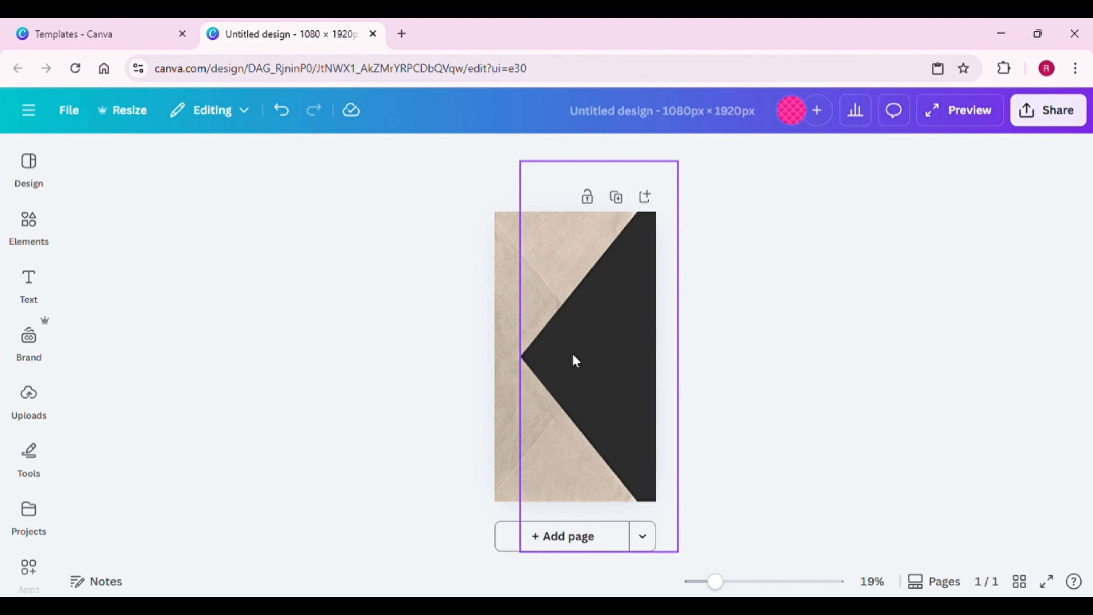
Search the elements for "wax stamp" and add the pink wax seal with the bow to the page
click(29, 222)
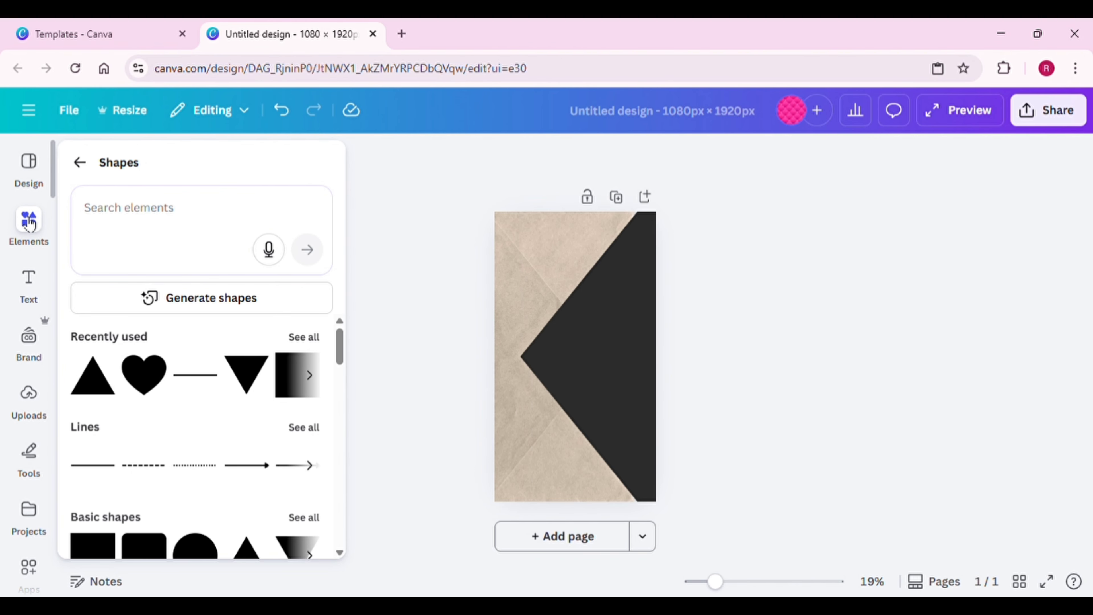
click(123, 177)
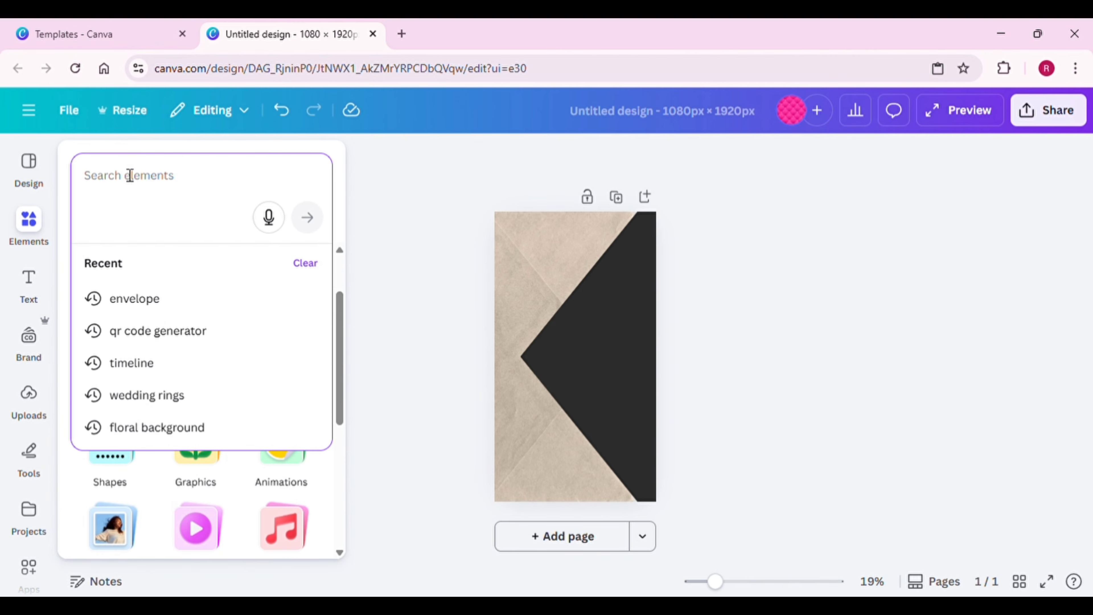
text(wax)
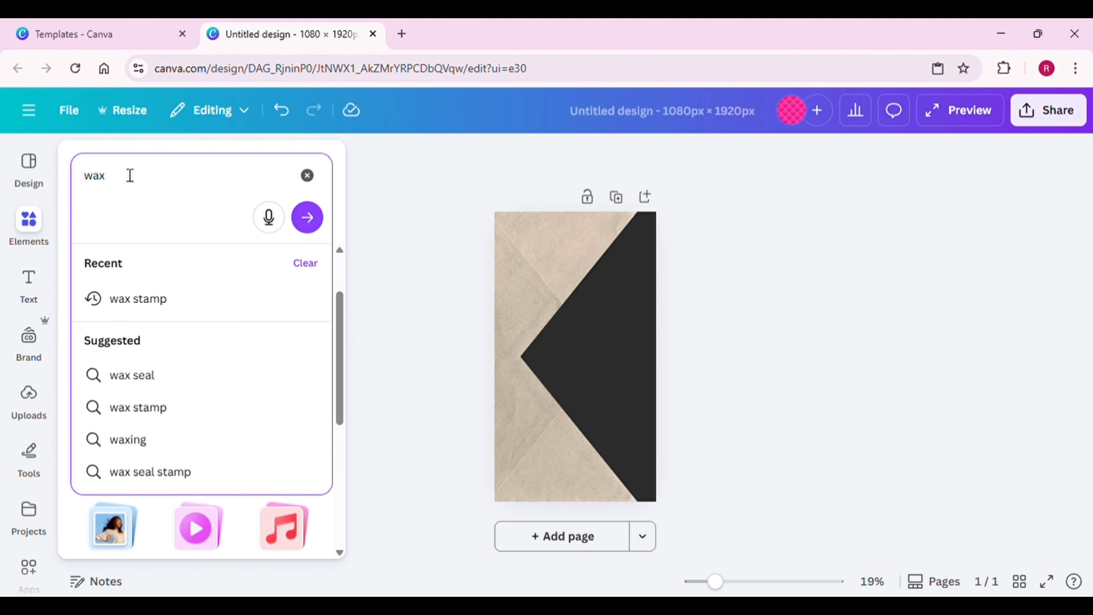
click(137, 407)
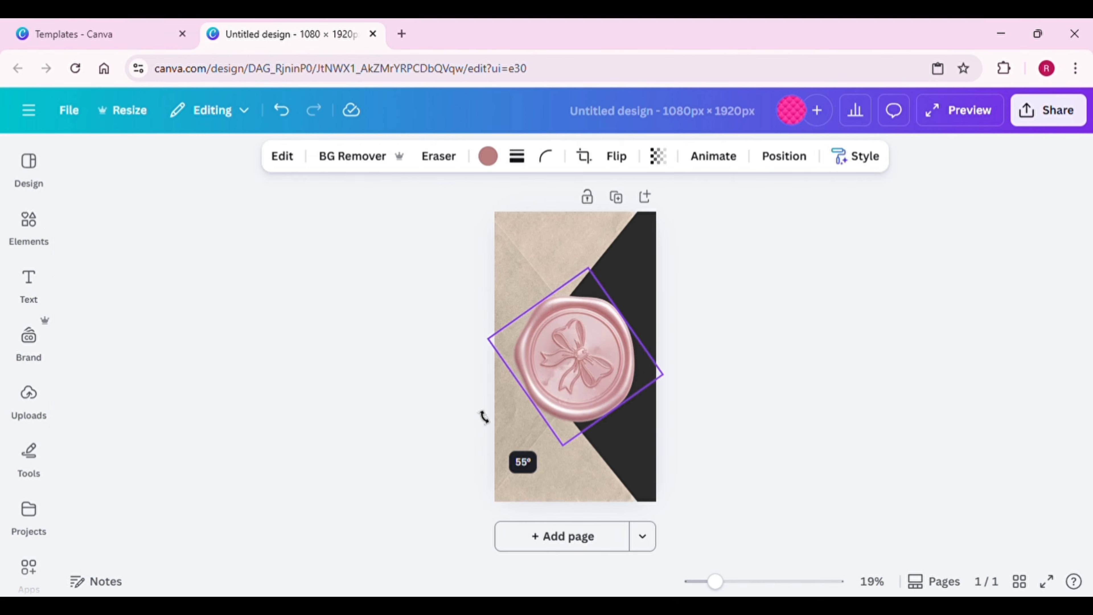
Rotate the wax seal a quarter turn, shrink it and place it over the tip of the dark flap
drag(483, 415, 452, 371)
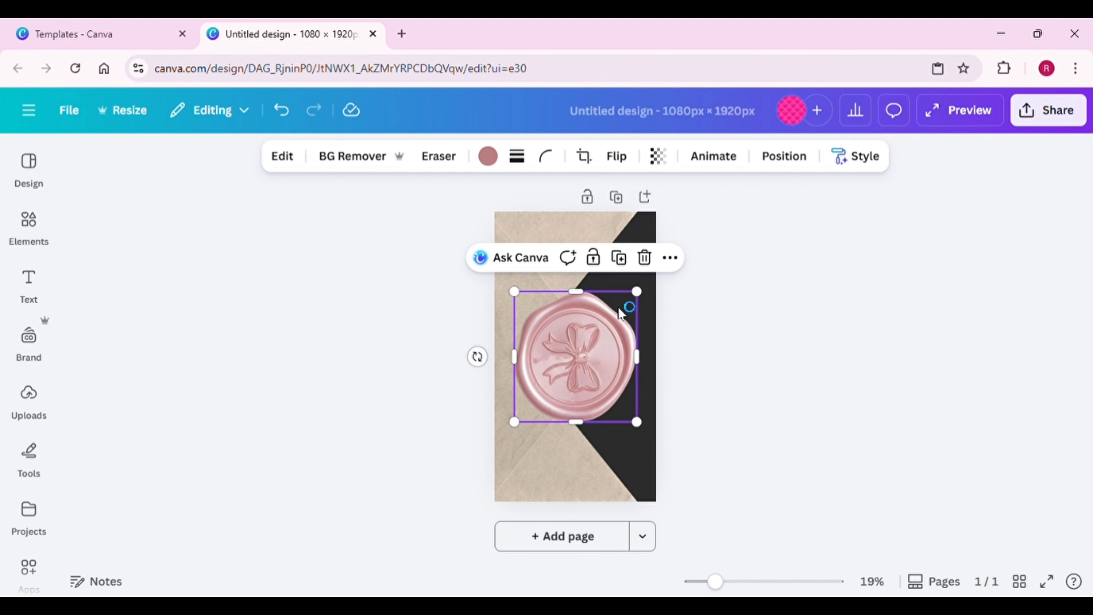
drag(635, 292, 581, 348)
drag(558, 384, 545, 366)
click(615, 401)
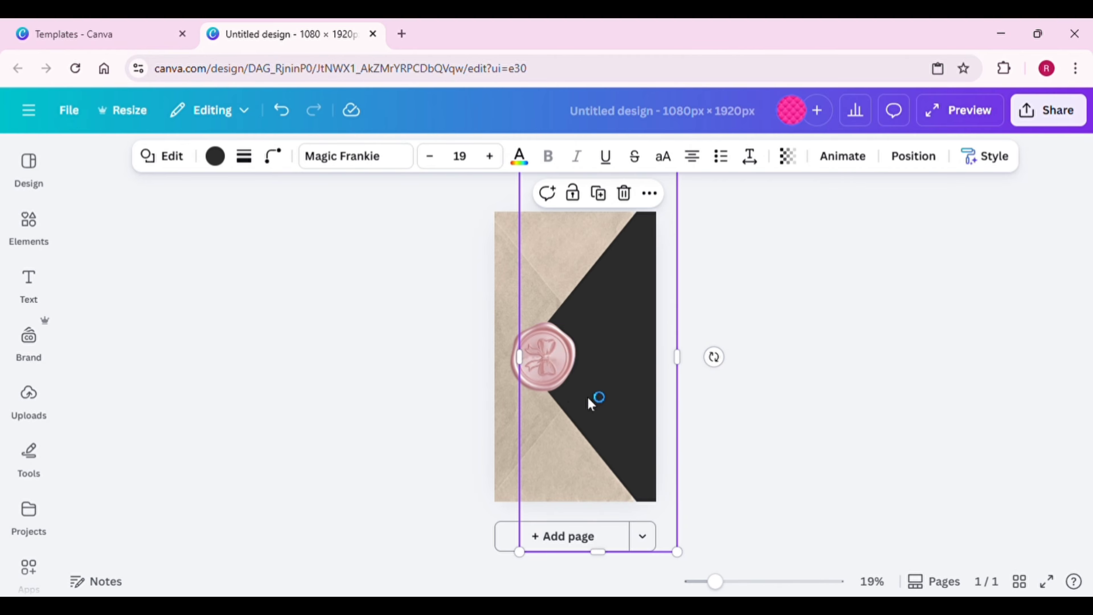
Recolour the wax seal white using the Etsy brand colours
click(555, 366)
click(488, 158)
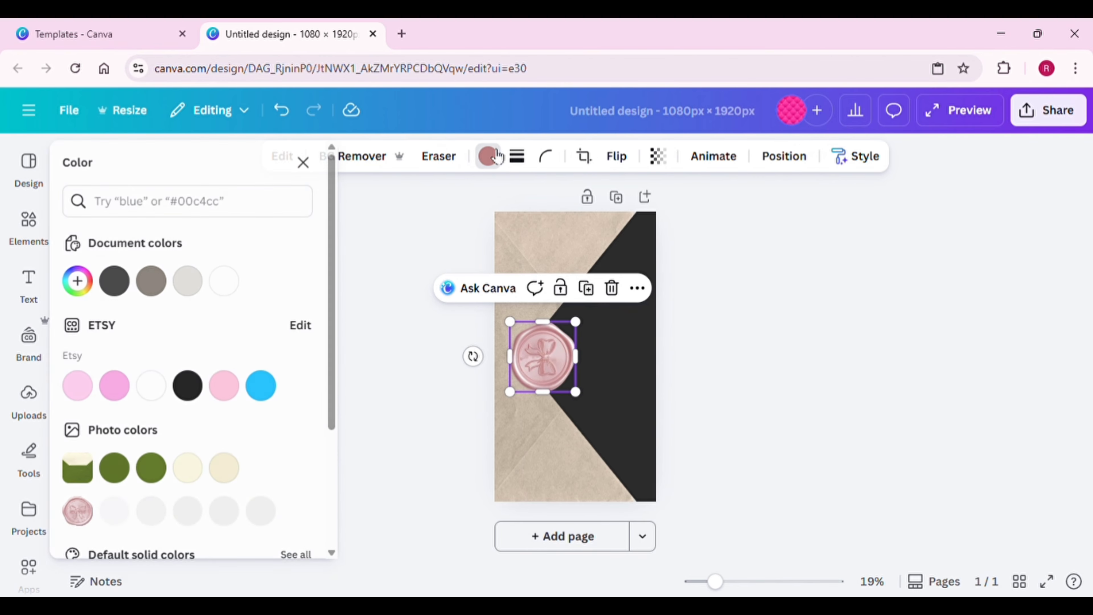
click(203, 323)
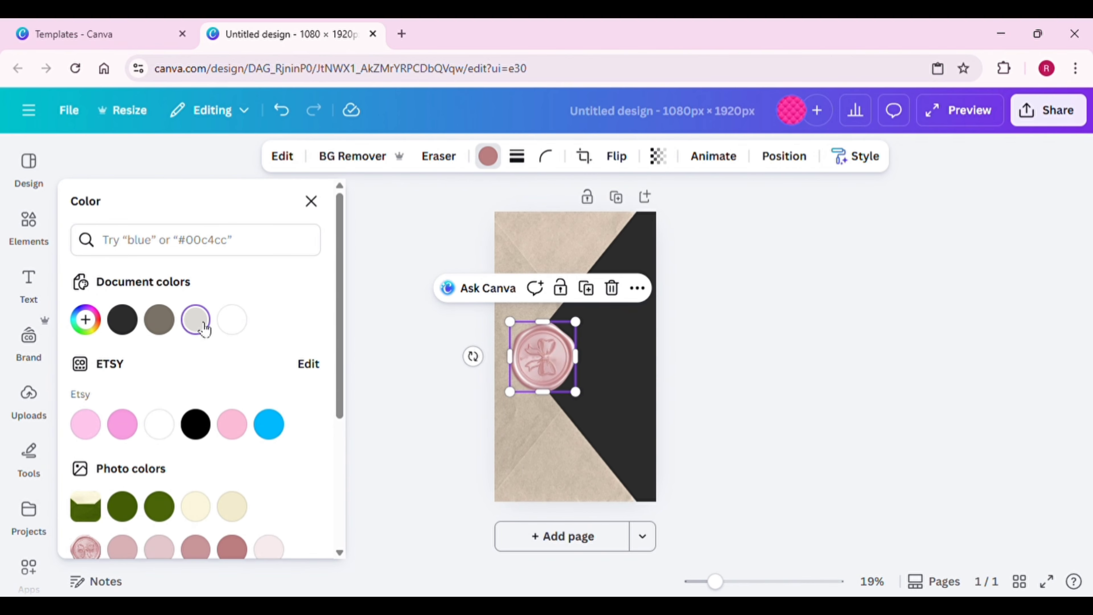
click(170, 432)
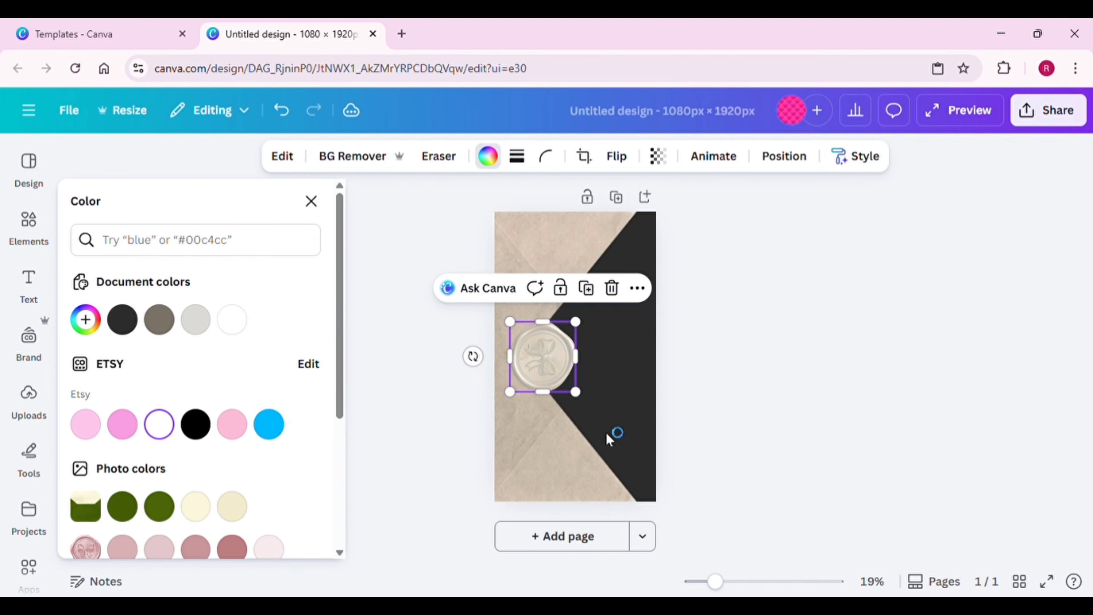
click(728, 405)
click(544, 369)
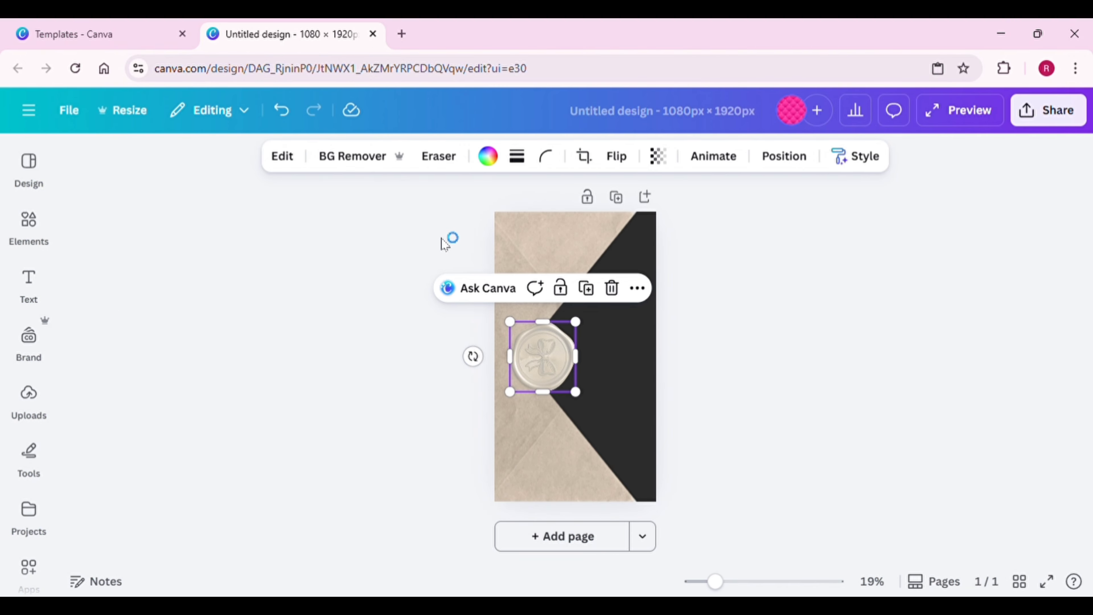
Recolour the wax seal with a grey from the default solid colors and shrink it slightly over the flap's tip
click(489, 159)
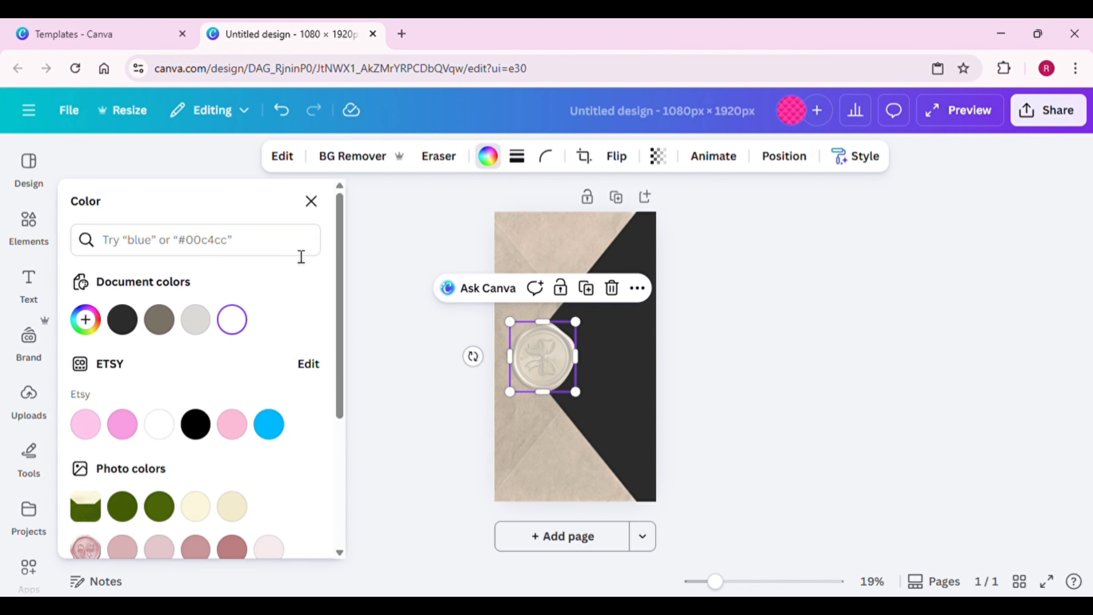
scroll(159, 461, down, 2)
scroll(152, 471, down, 3)
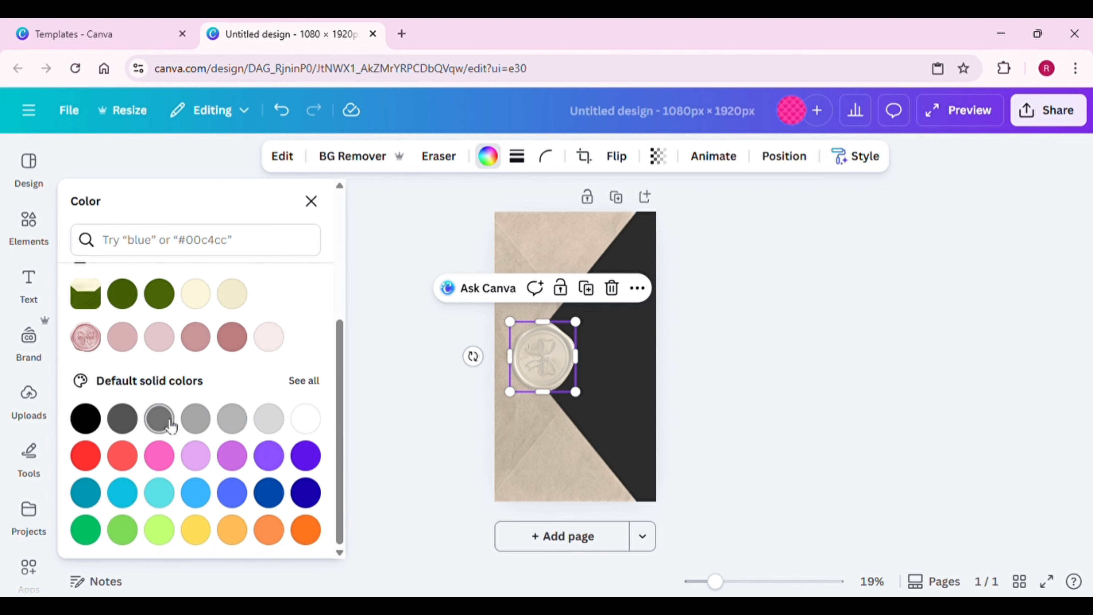
click(166, 418)
click(387, 388)
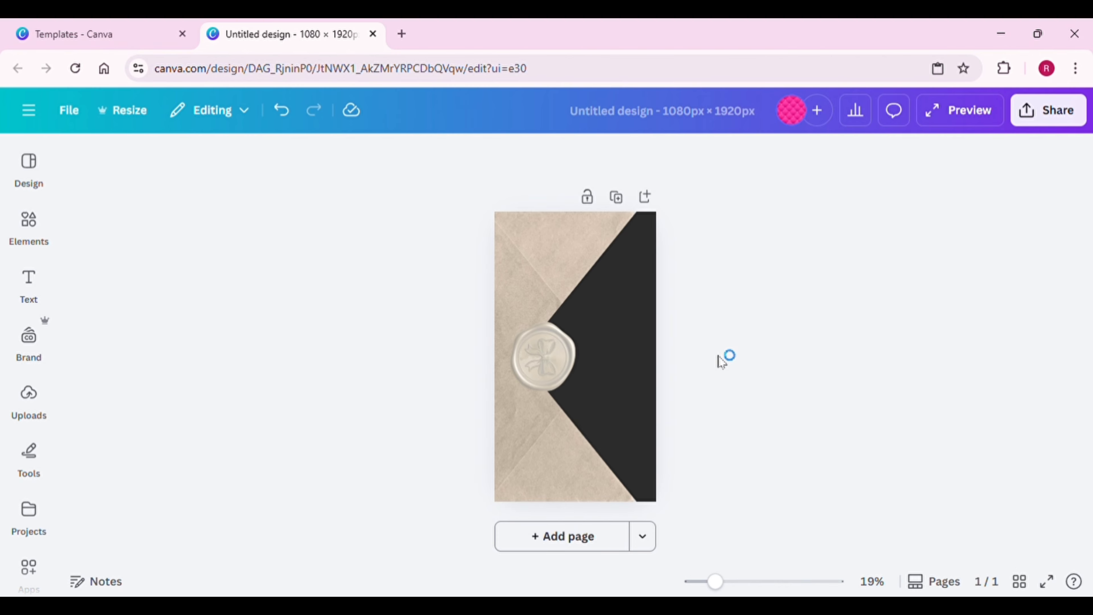
drag(590, 366, 507, 417)
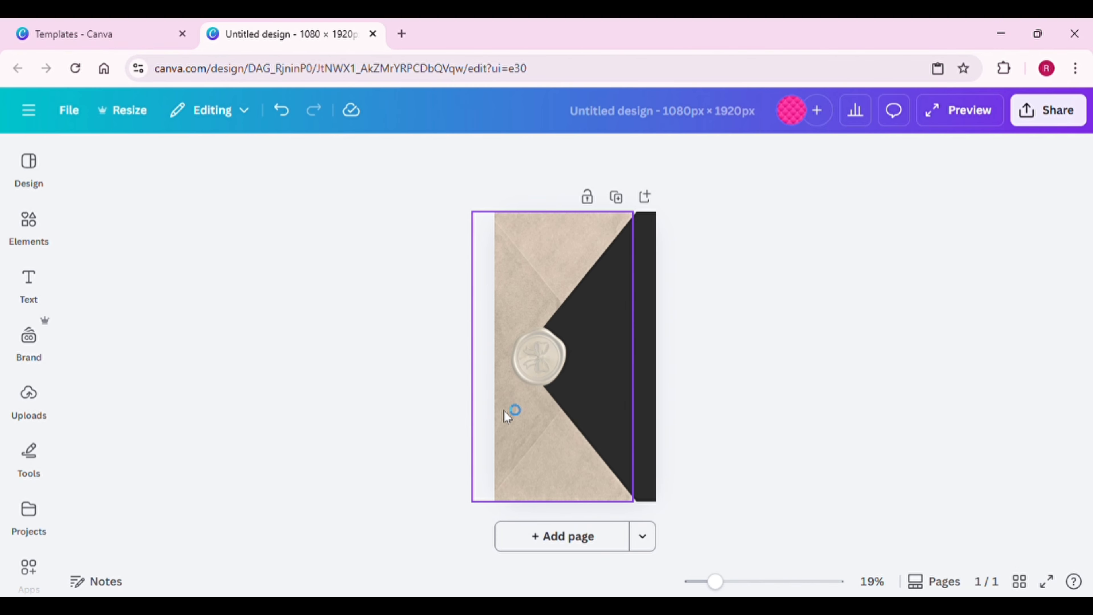
Create a custom animation that moves the envelope front in a straight horizontal line toward the page's left side
click(507, 272)
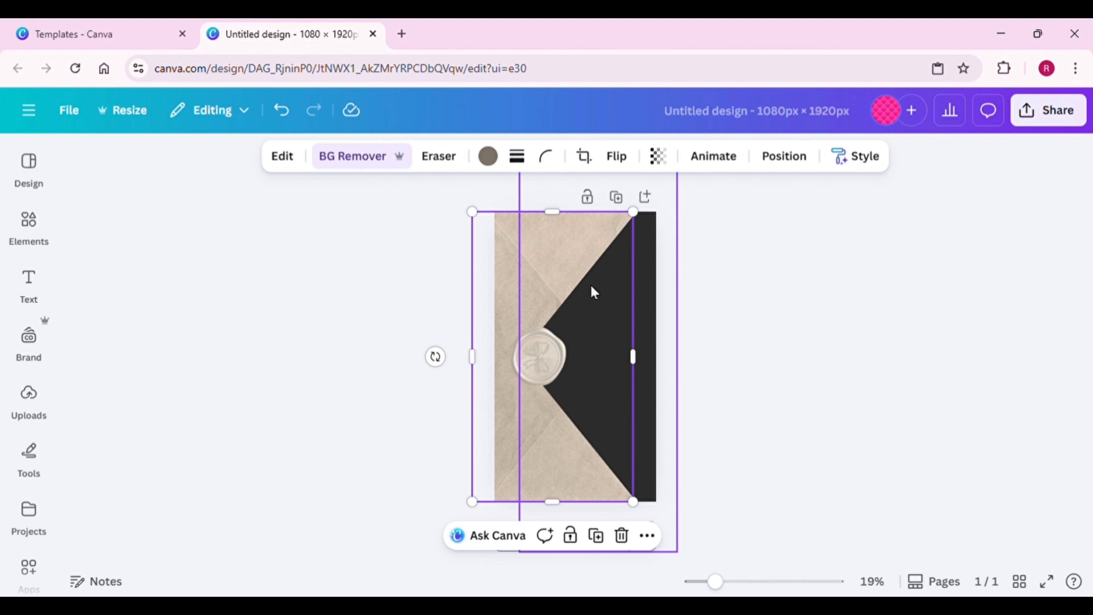
click(712, 160)
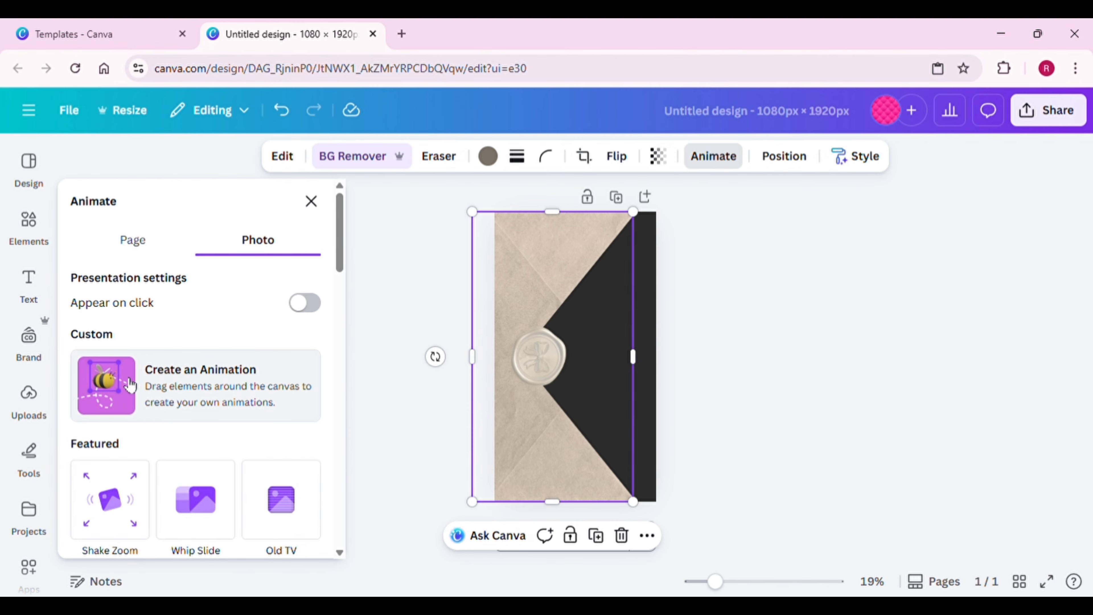
click(189, 393)
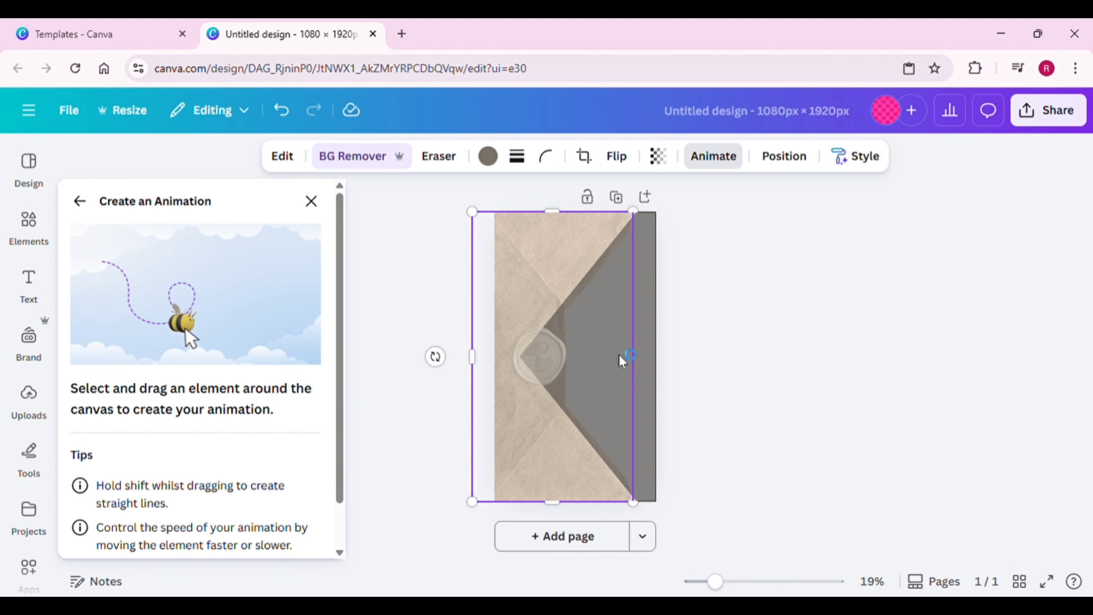
drag(622, 359, 536, 356)
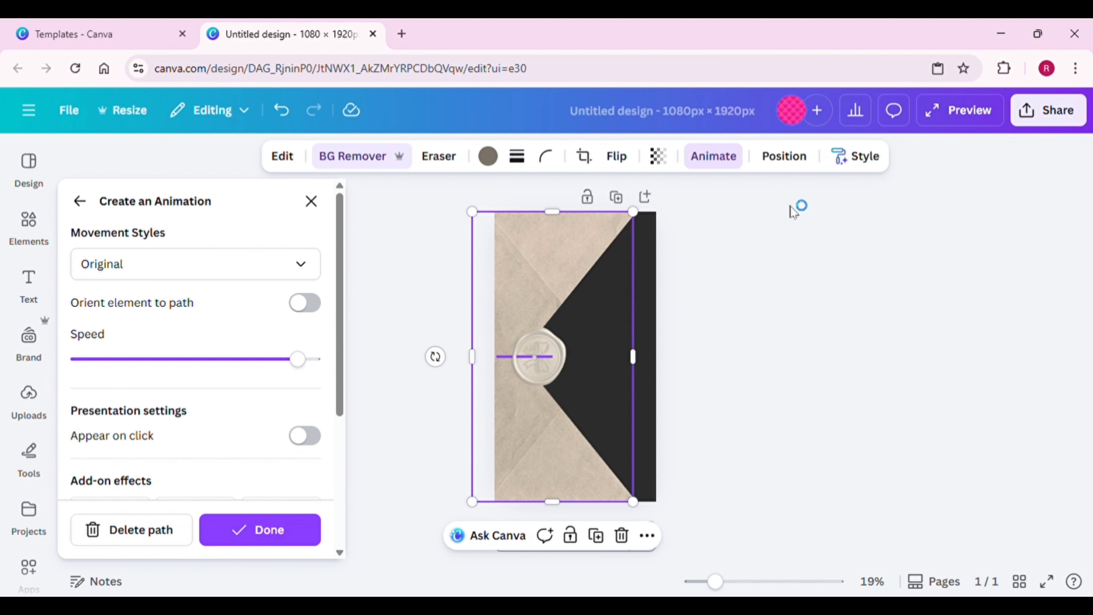
click(244, 538)
click(904, 267)
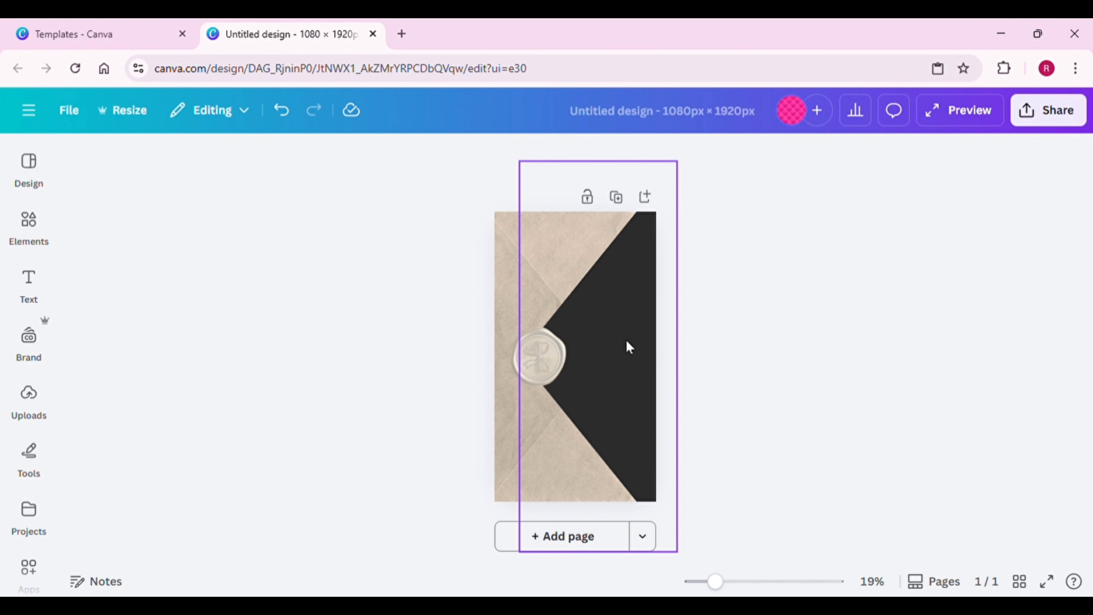
Group the wax seal with the dark flap and create a custom animation sliding the group straight off the page's right side
click(539, 370)
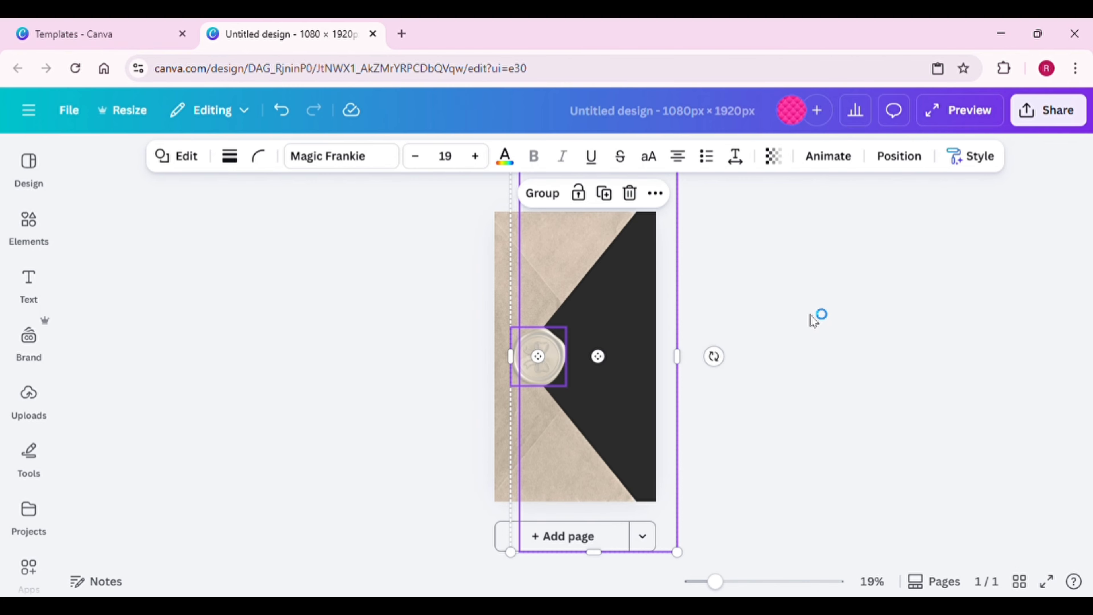
click(543, 194)
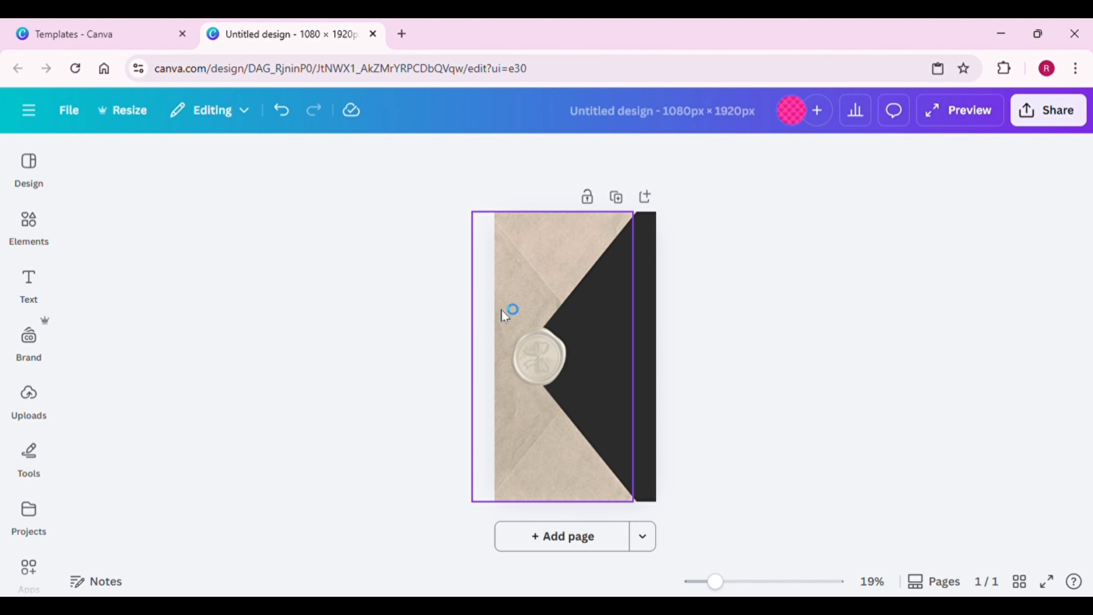
click(605, 353)
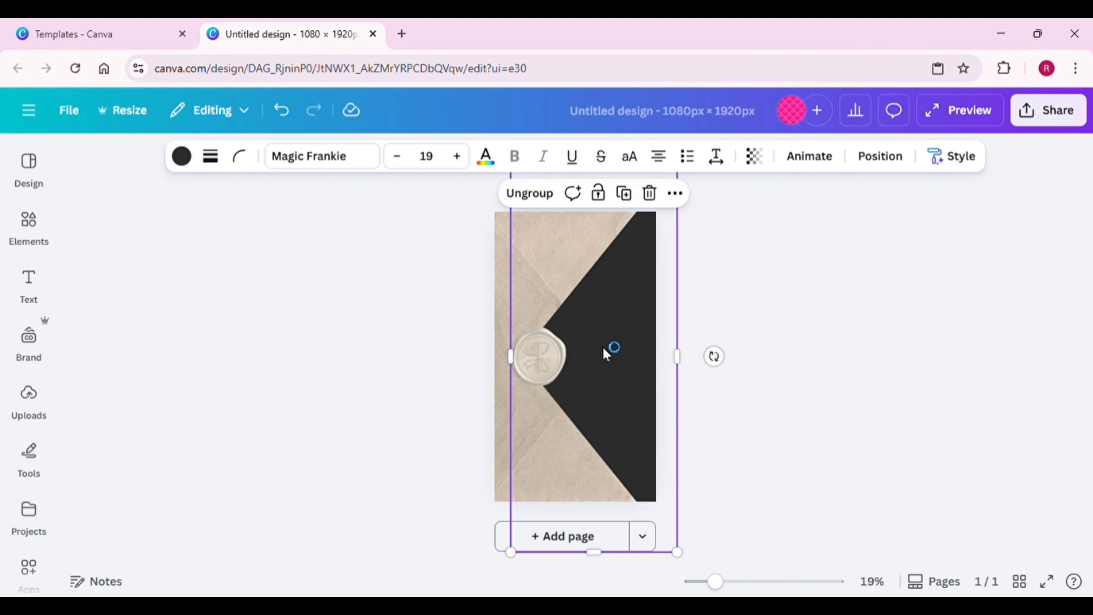
mouse_move(554, 361)
mouse_down()
mouse_move(752, 356)
mouse_move(695, 359)
mouse_up()
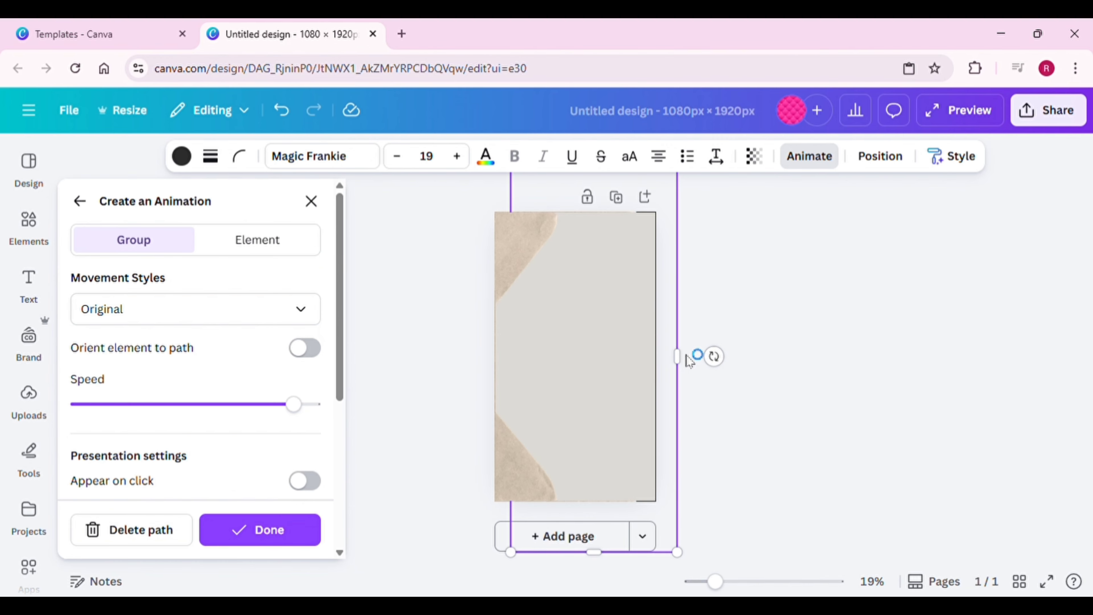
key(Escape)
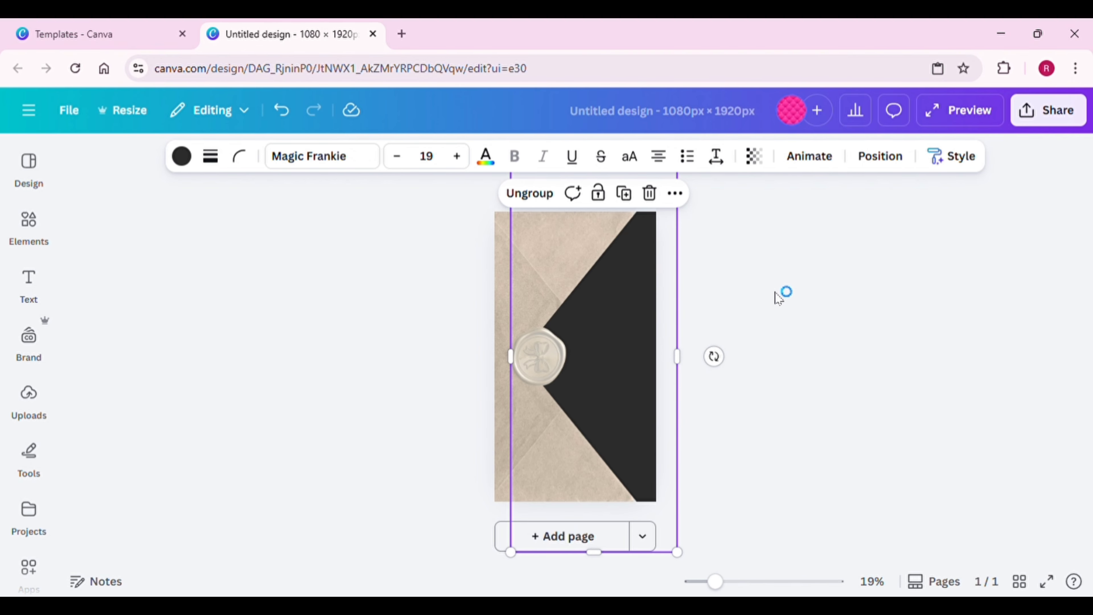
Set the flap and seal group's movement style to Steady and reduce its animation speed
click(644, 379)
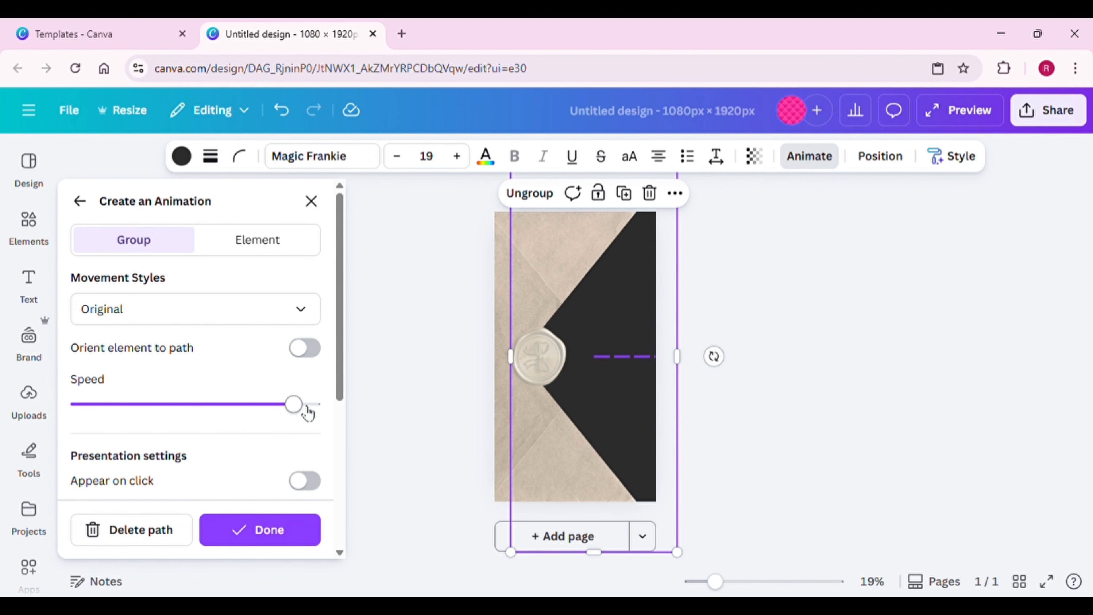
click(320, 310)
click(107, 420)
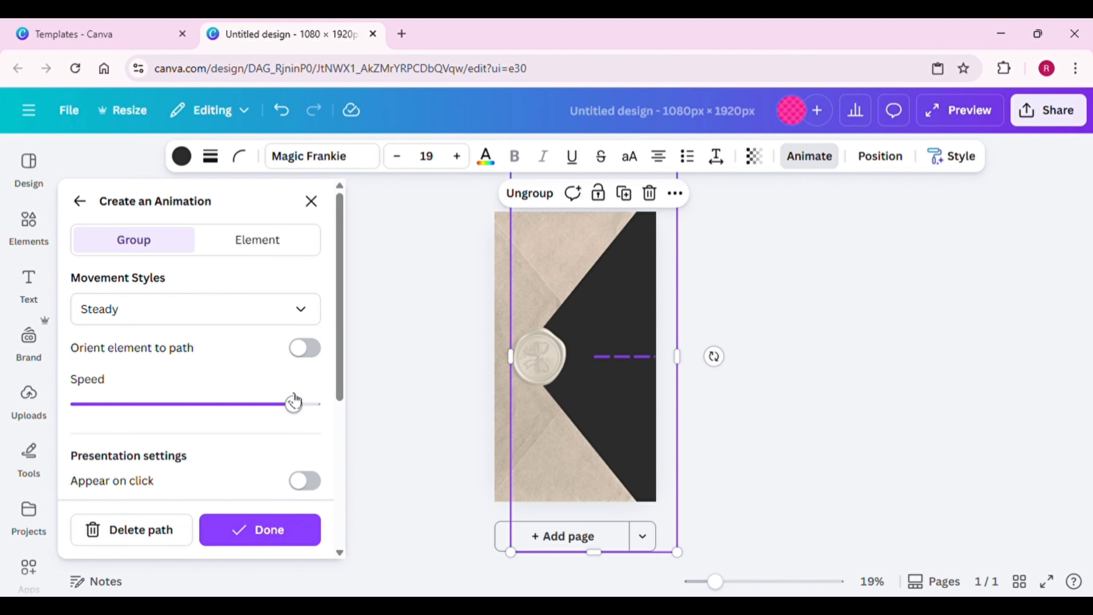
drag(305, 405, 261, 405)
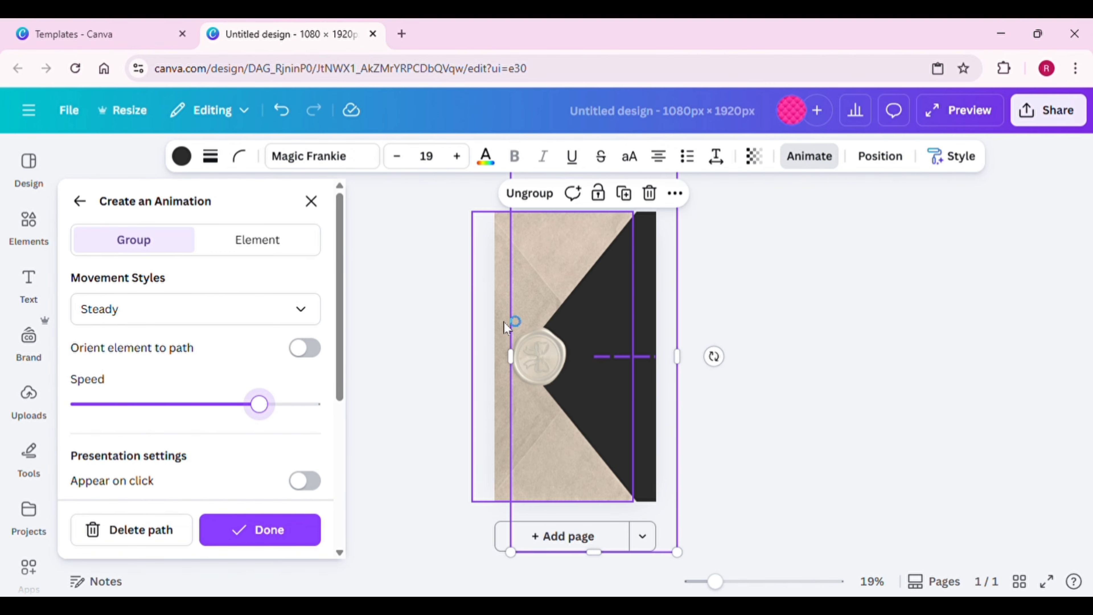
Change the movement style of the envelope front's animation to Steady
click(506, 327)
click(309, 270)
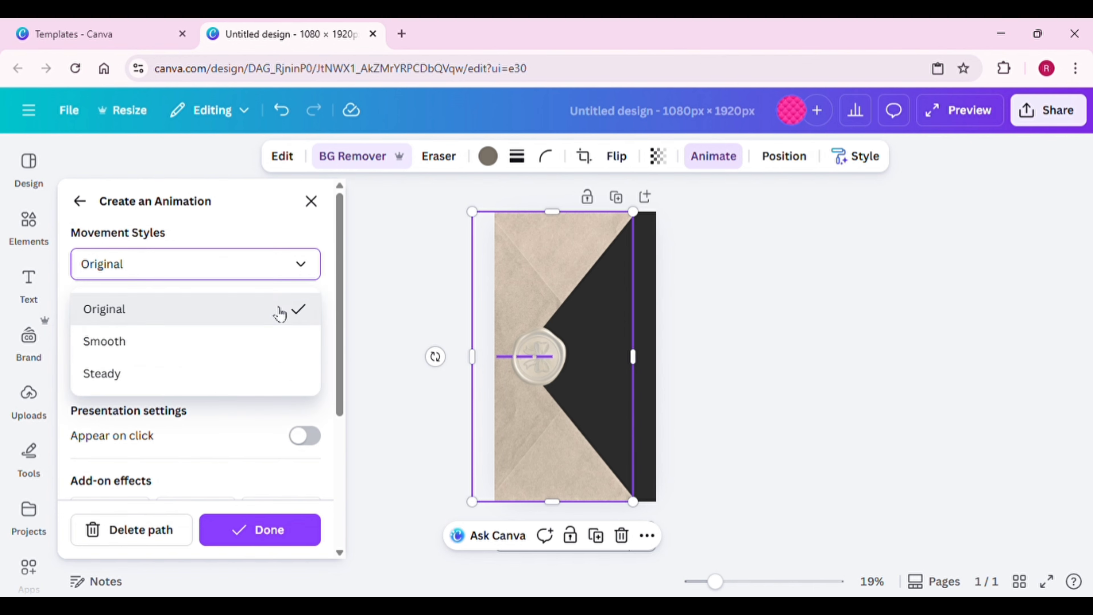
click(111, 374)
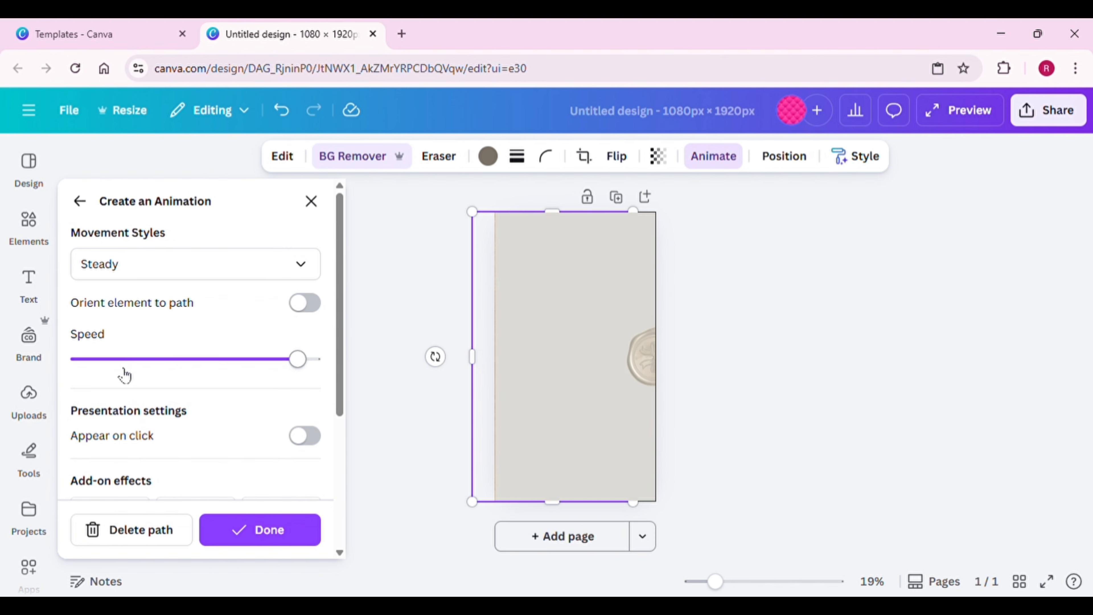
click(723, 349)
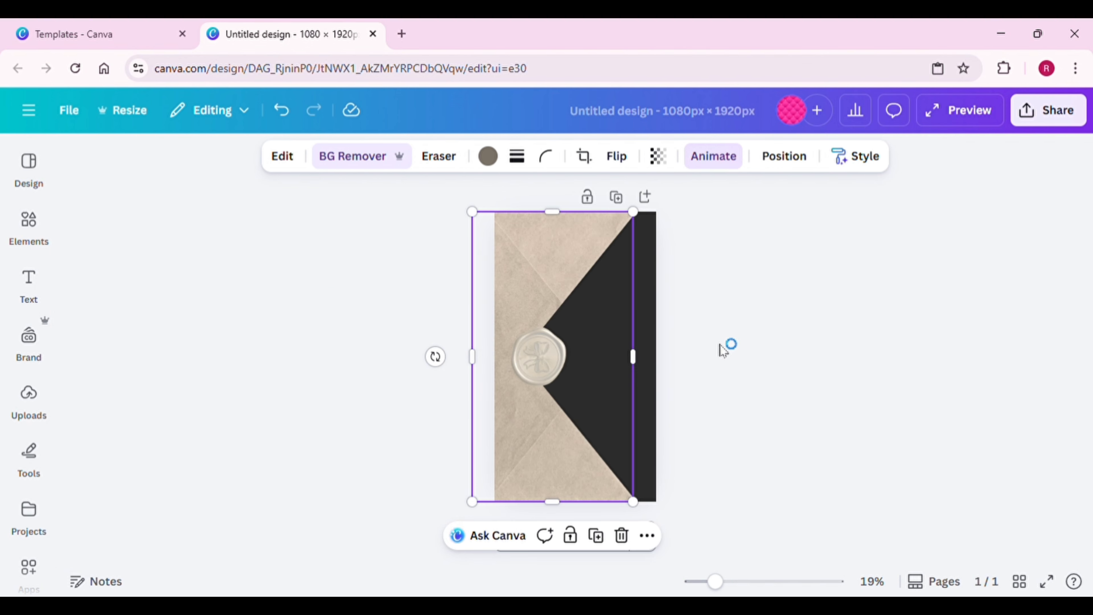
click(757, 298)
Set the envelope page's timing to 1.0 s
click(651, 259)
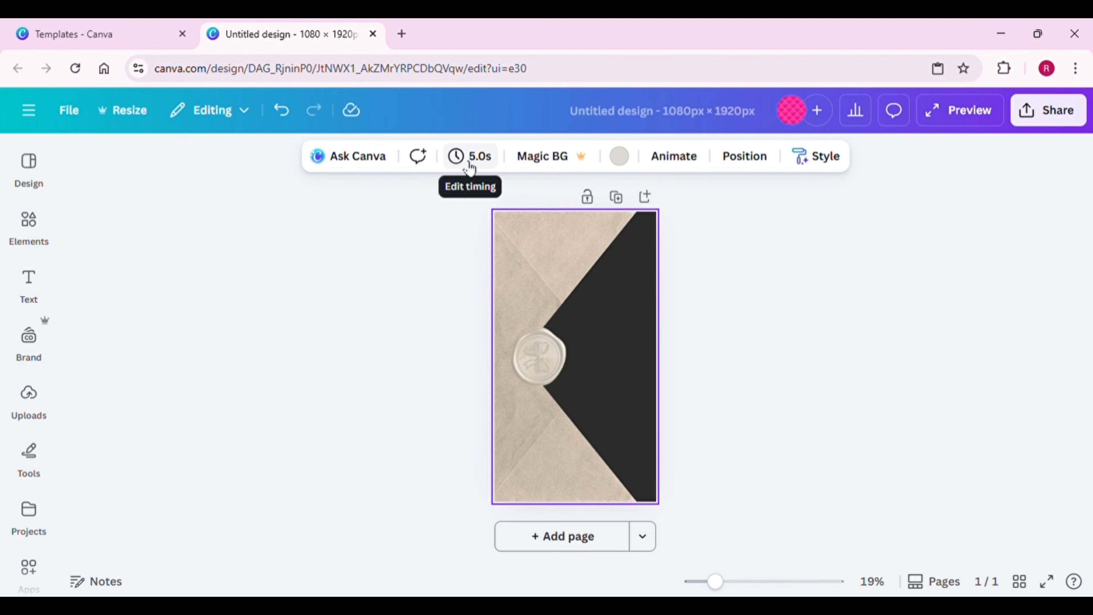
click(470, 167)
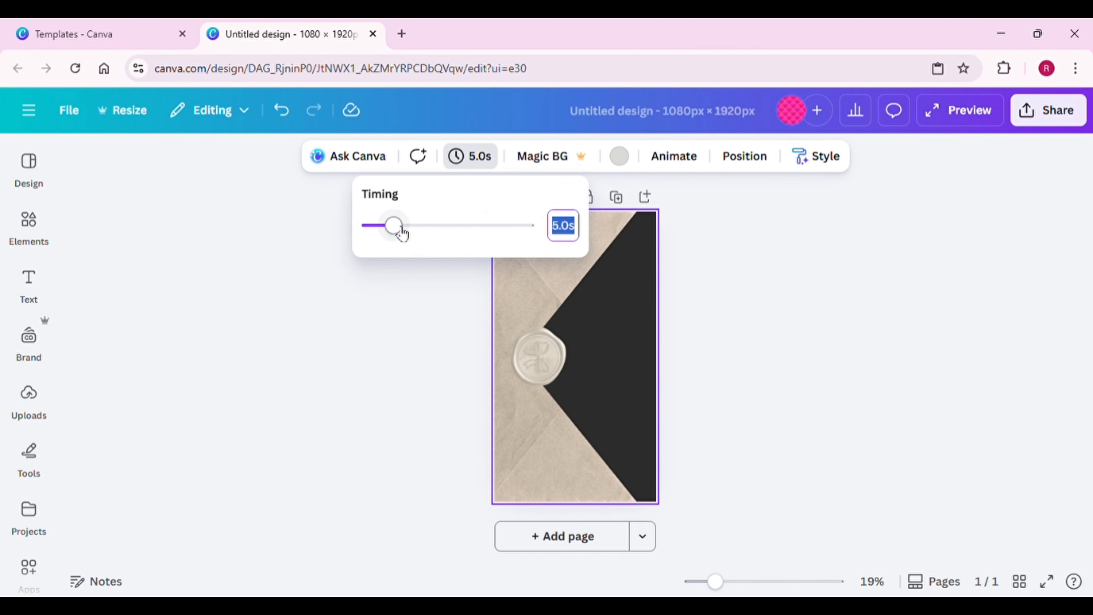
drag(402, 234, 378, 235)
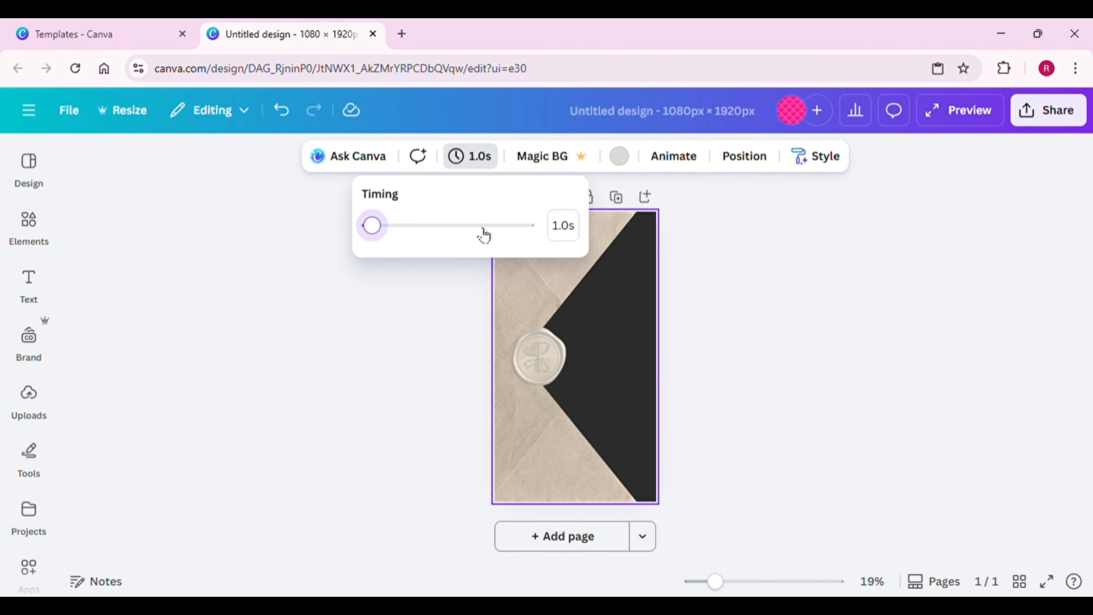
click(744, 266)
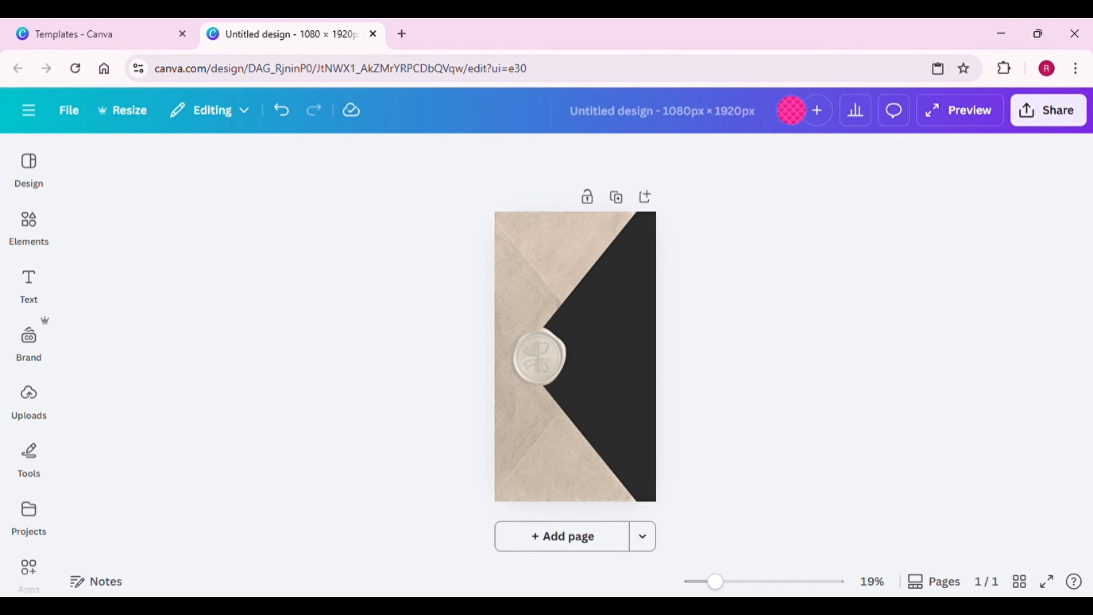
Add a second page with a black background and fit a square basic-shape frame across its upper part
click(550, 549)
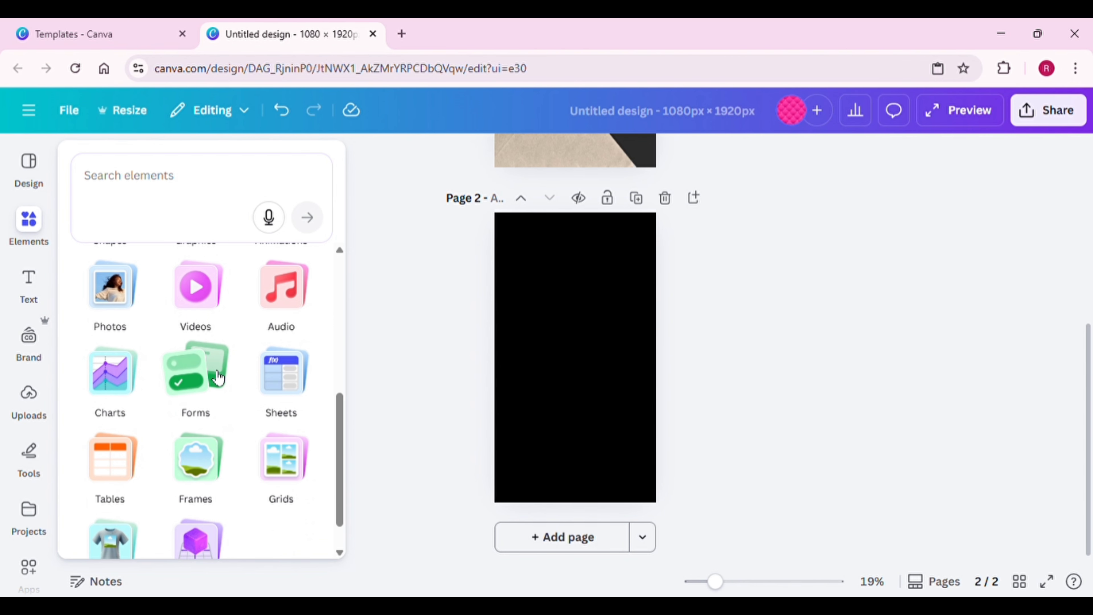
click(197, 478)
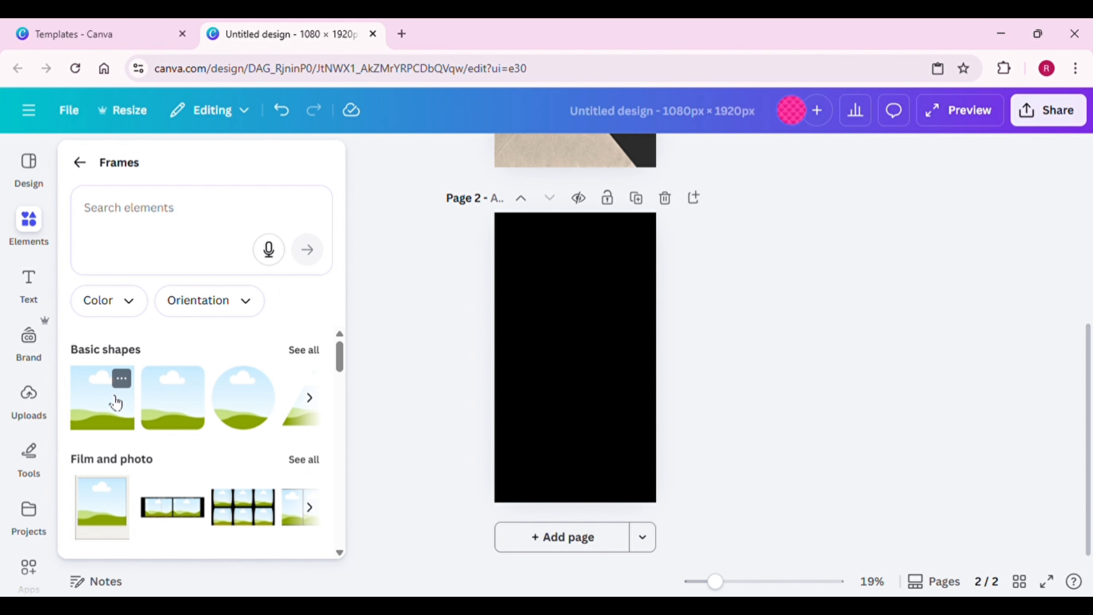
click(115, 402)
click(377, 319)
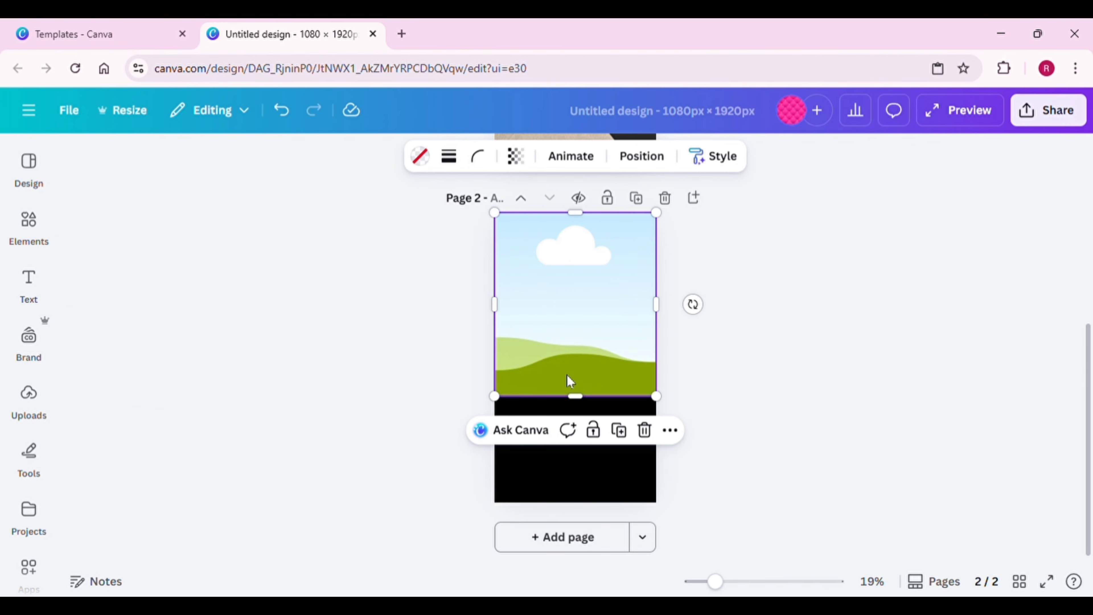
click(757, 326)
Search the graphic elements for "transparent gradient" and add the narrow turquoise gradient strip to the second page
click(31, 226)
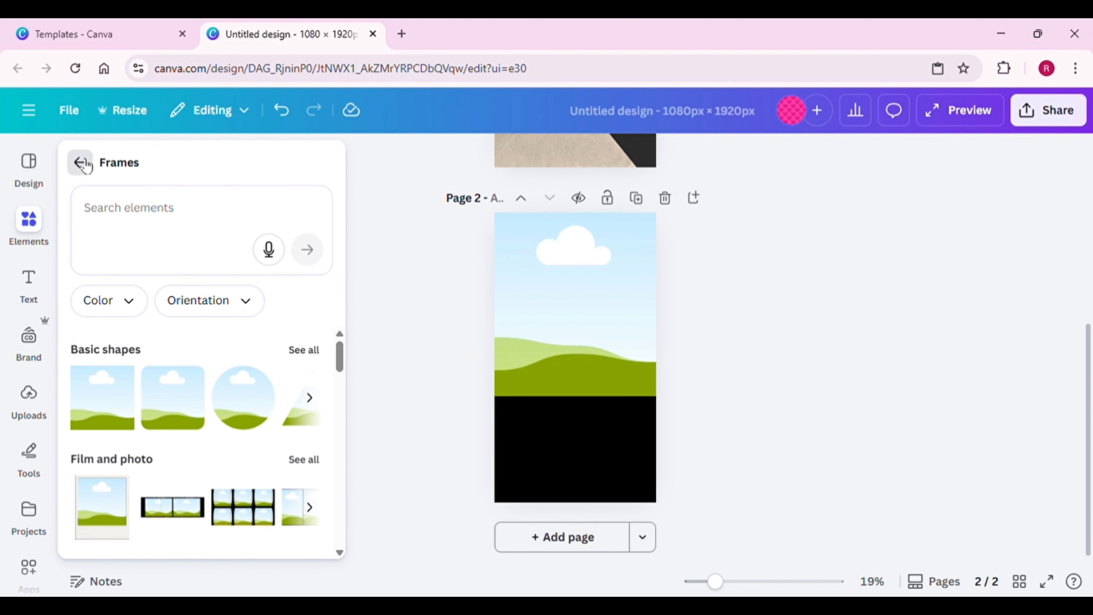
click(80, 162)
click(85, 184)
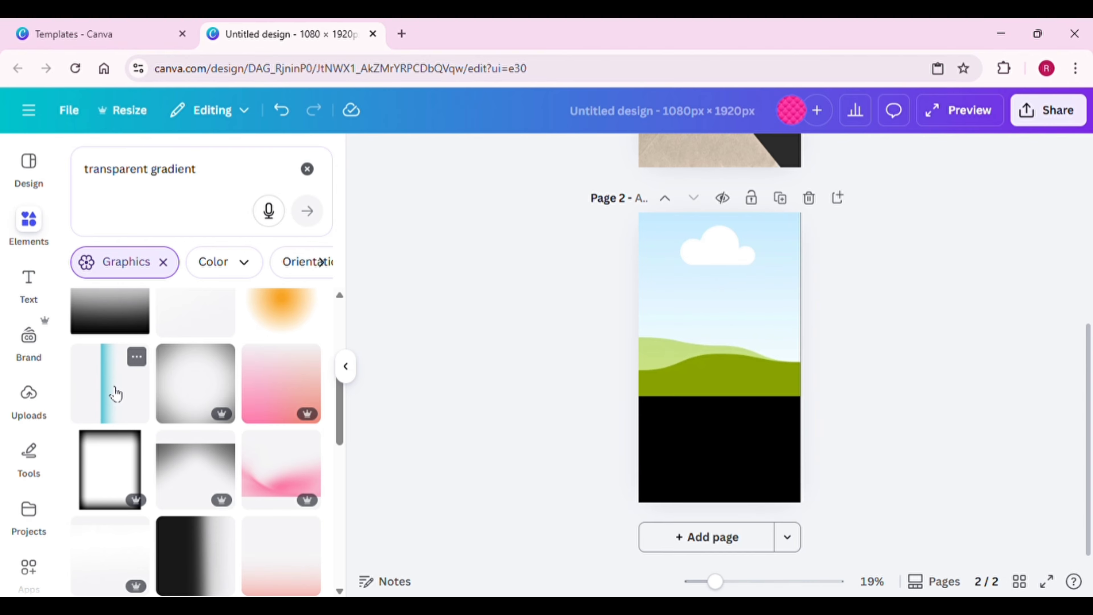
click(115, 394)
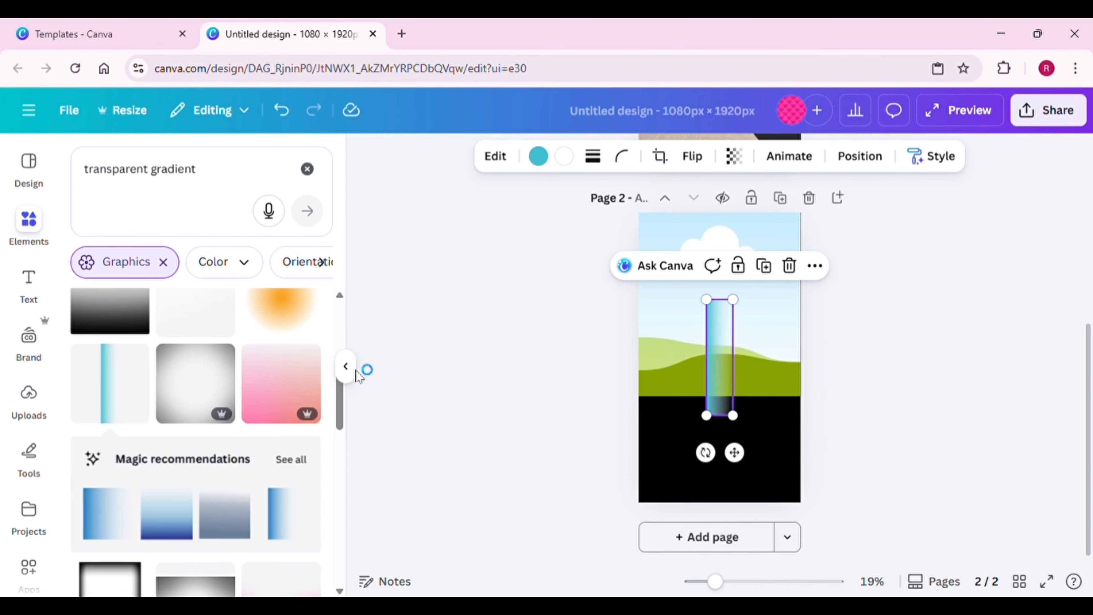
click(346, 369)
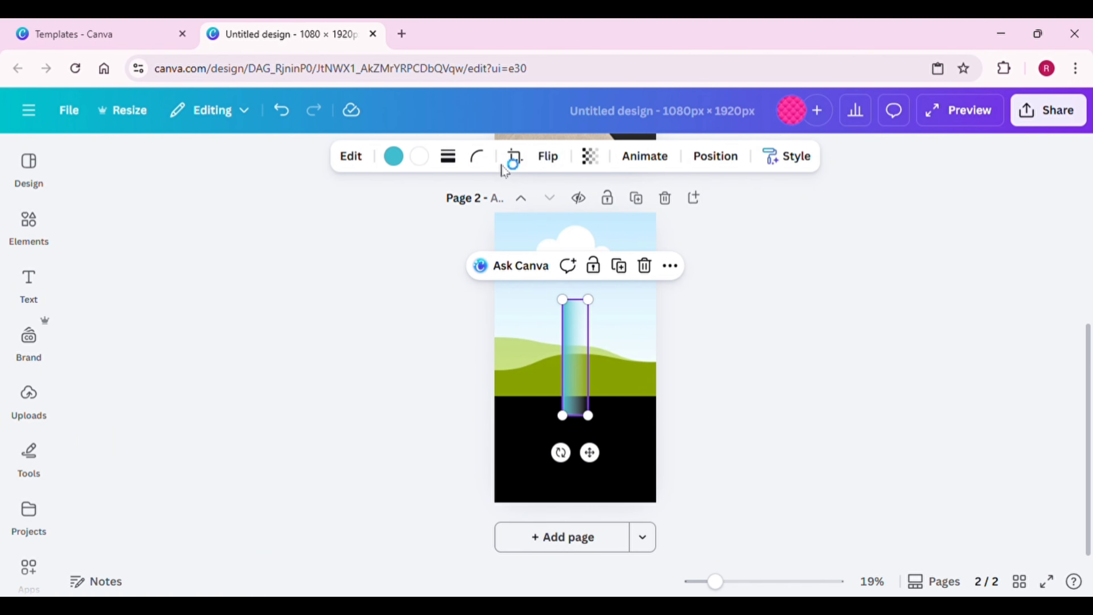
Make both gradient colours black and fit the strip, rotated by -90° and enlarged, across the frame's bottom edge
click(393, 155)
click(195, 458)
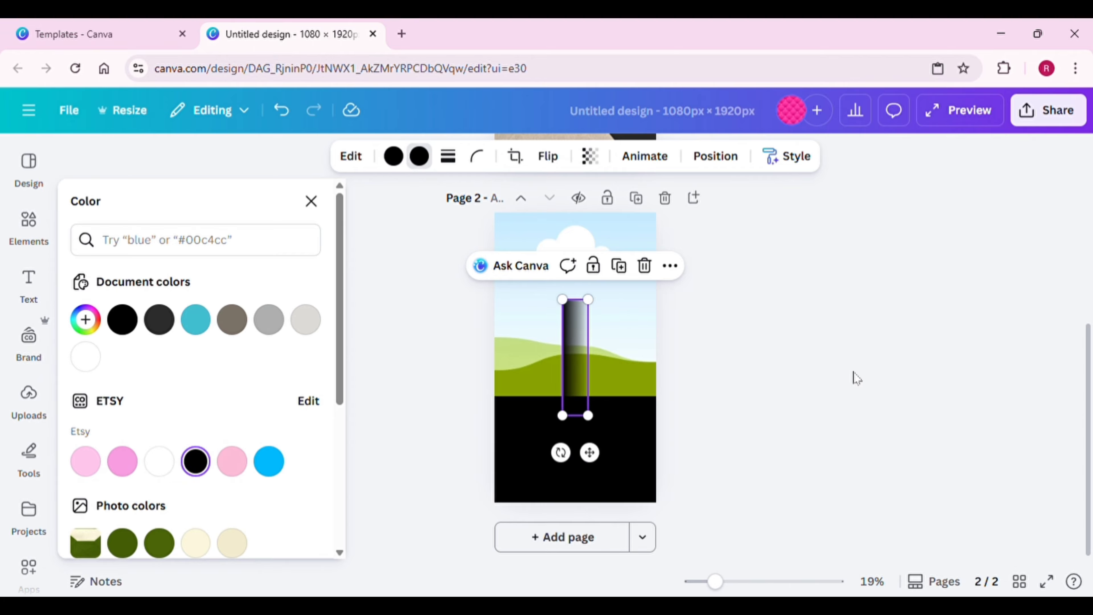
click(594, 424)
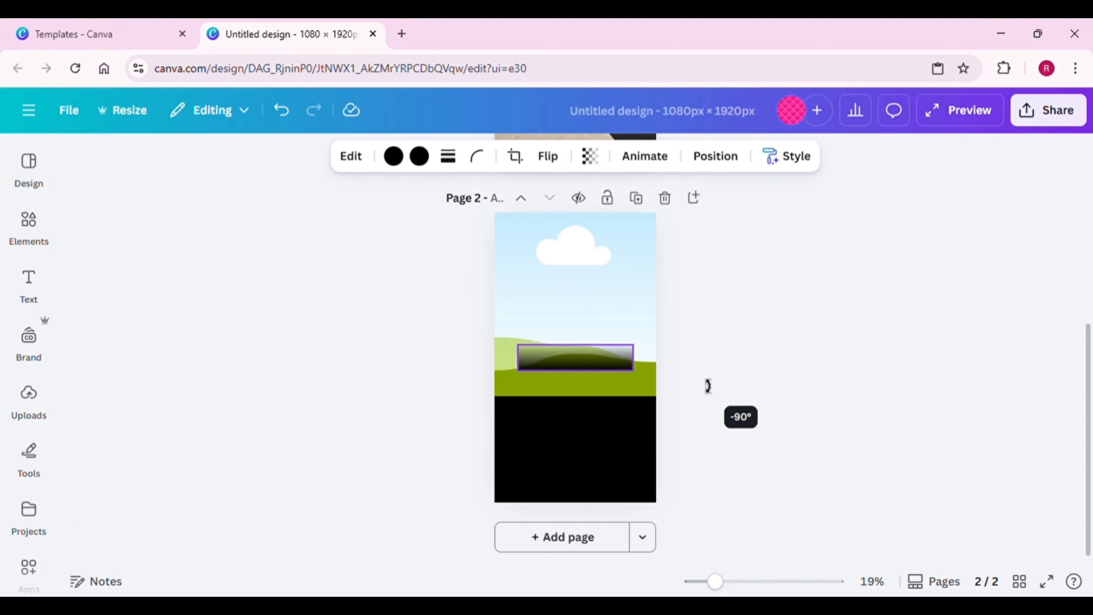
drag(708, 383, 713, 379)
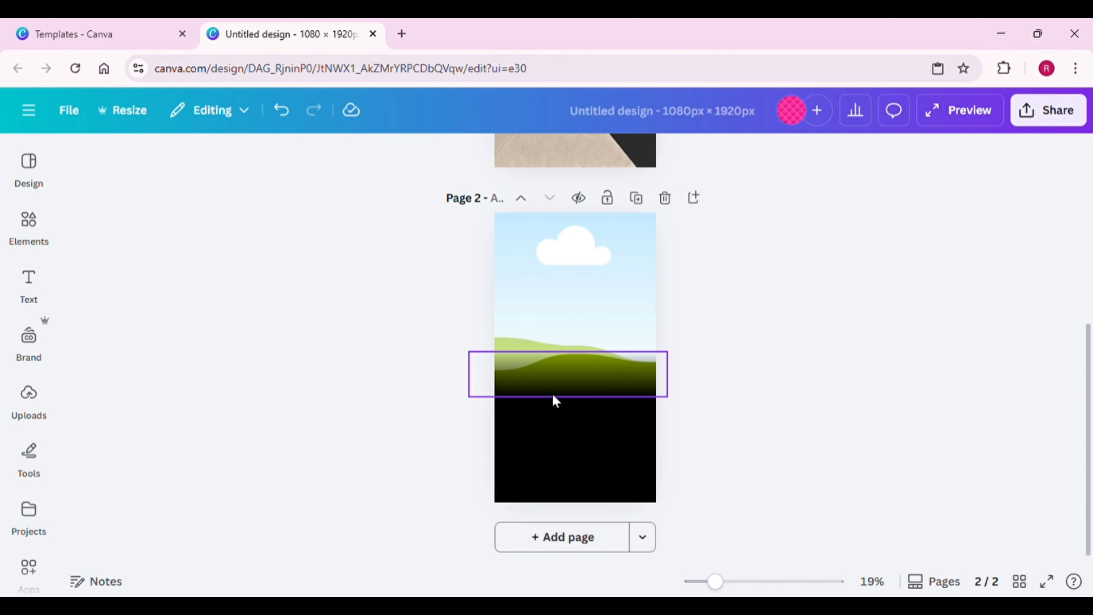
Paste the couple's photo onto the second page, place it inside the frame and adjust its crop
key(ctrl+v)
mouse_move(585, 469)
mouse_down()
mouse_move(573, 451)
mouse_move(597, 455)
mouse_move(594, 476)
mouse_up()
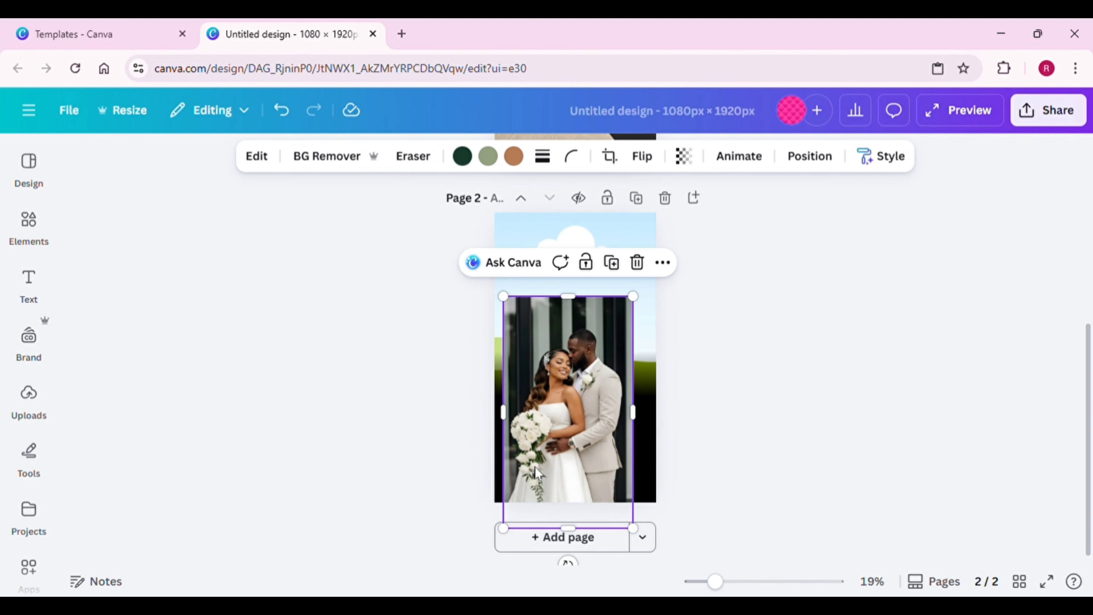
drag(581, 426, 601, 331)
double_click(576, 309)
click(736, 287)
click(735, 288)
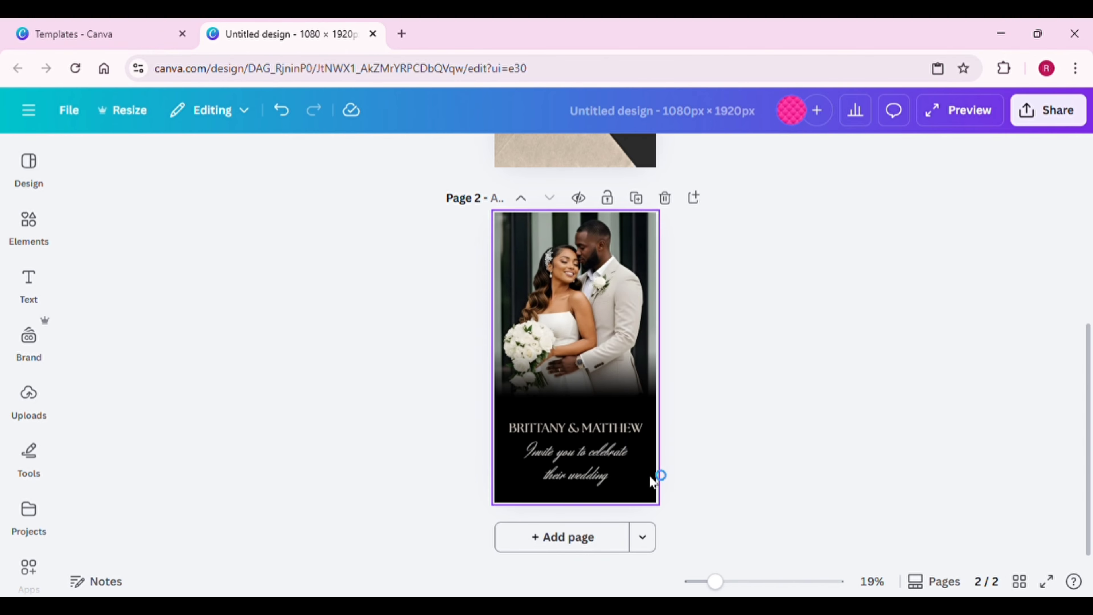
Apply the Block text animation, on enter, to the couple's names on the second page
click(543, 435)
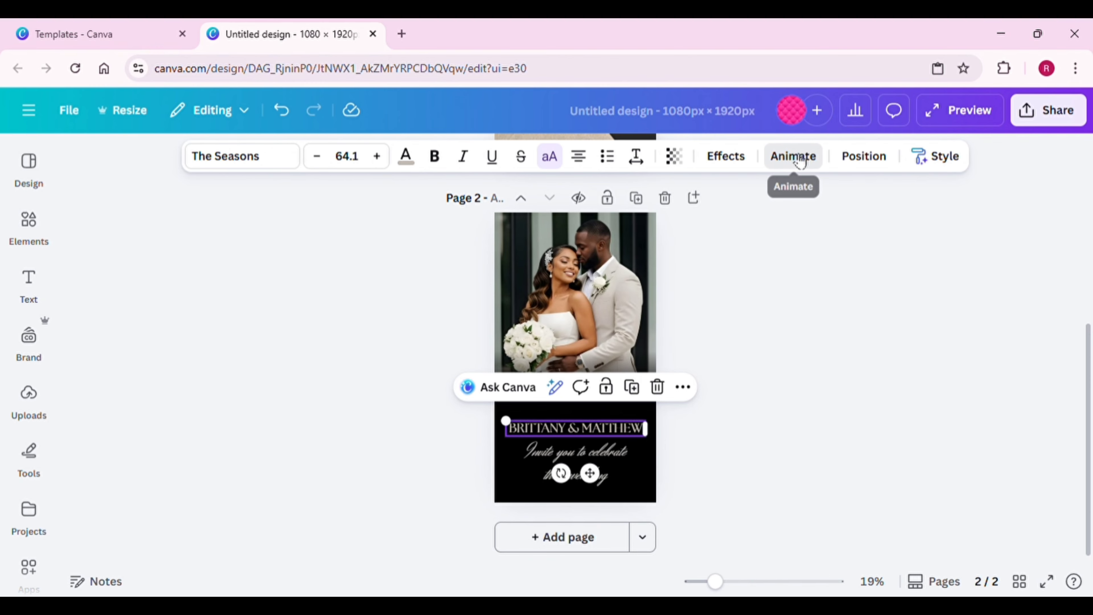
click(301, 527)
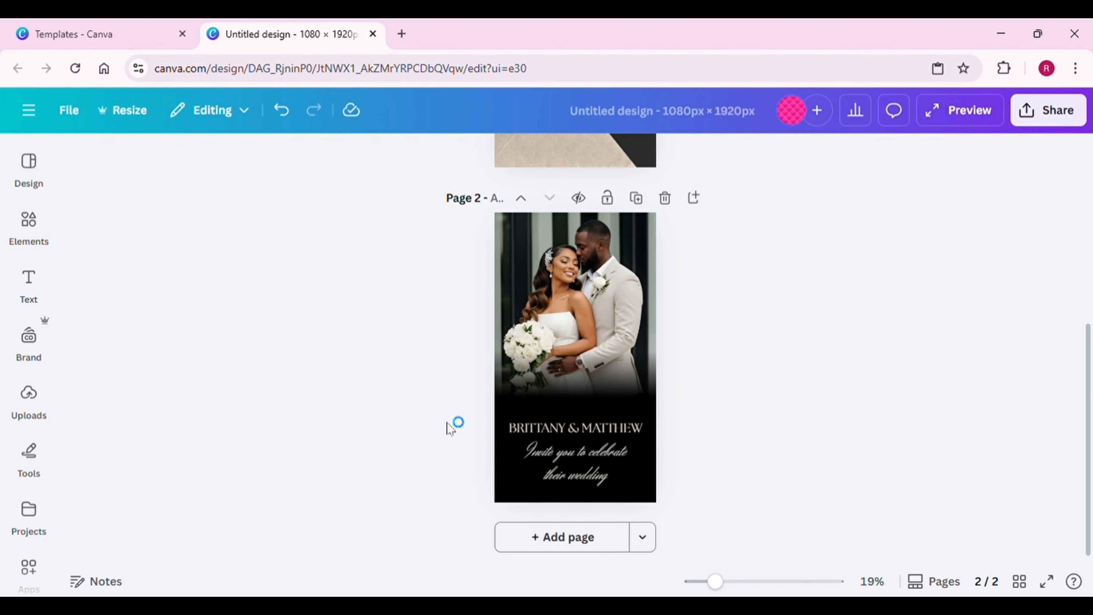
click(549, 426)
click(793, 156)
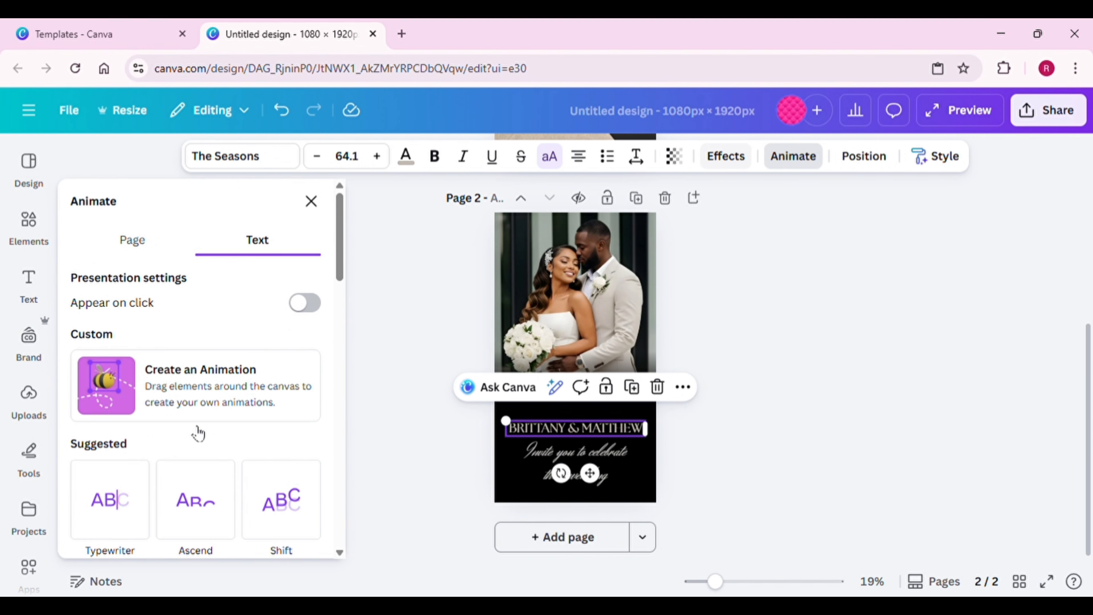
scroll(203, 439, down, 5)
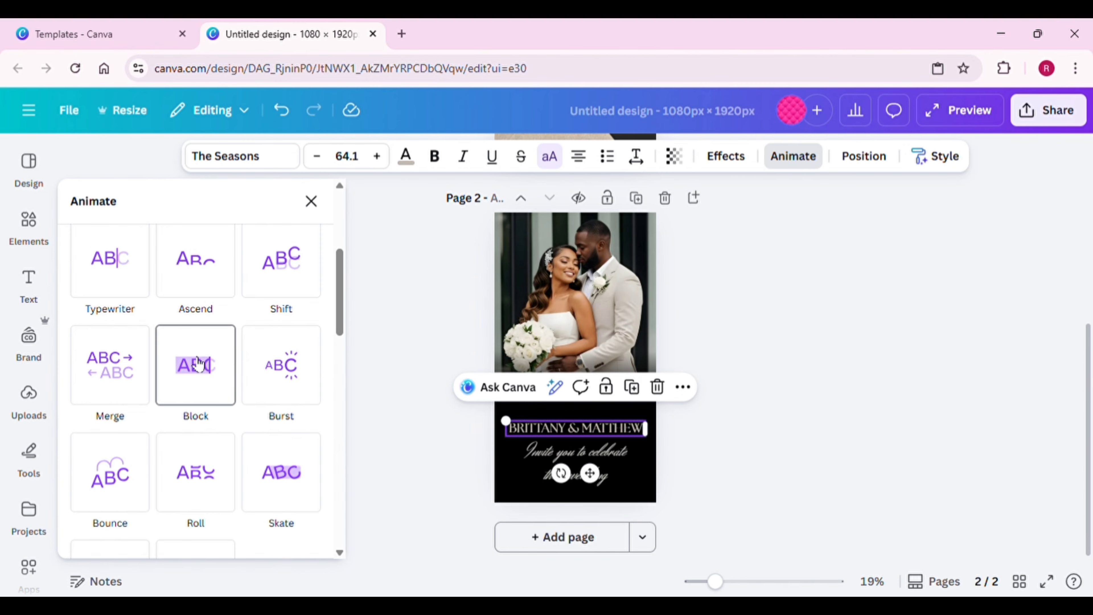
click(197, 364)
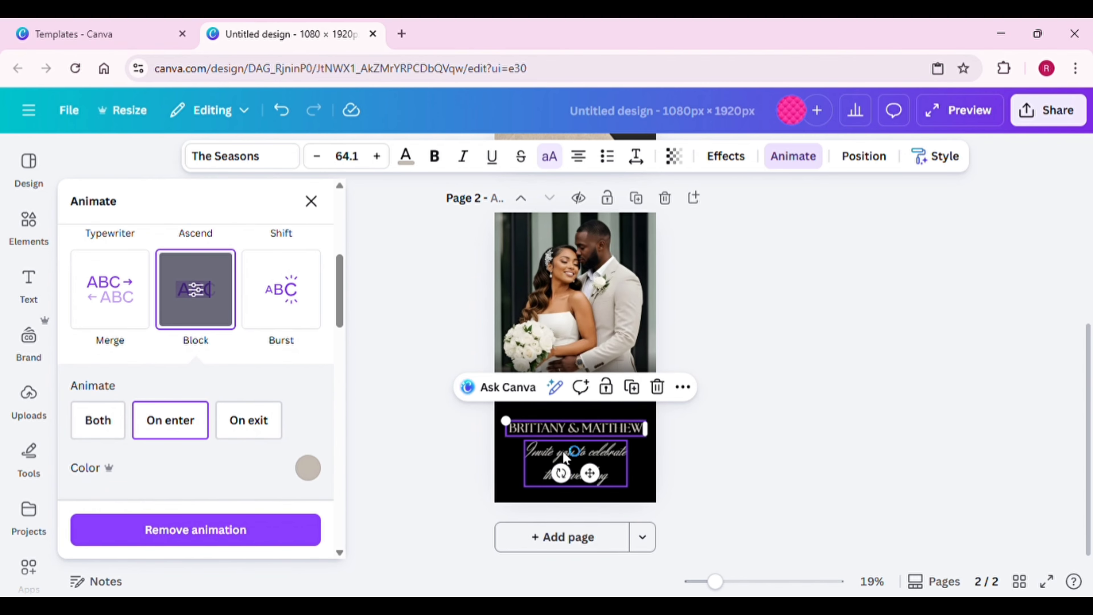
key(Escape)
click(398, 366)
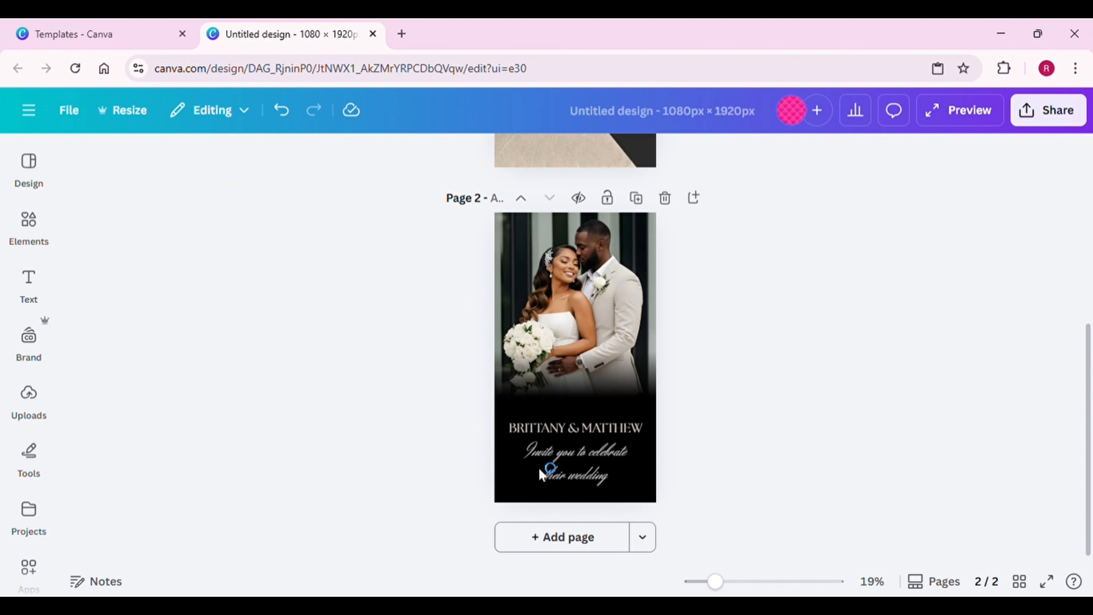
Set the second page's timing to 1.5 s
click(652, 503)
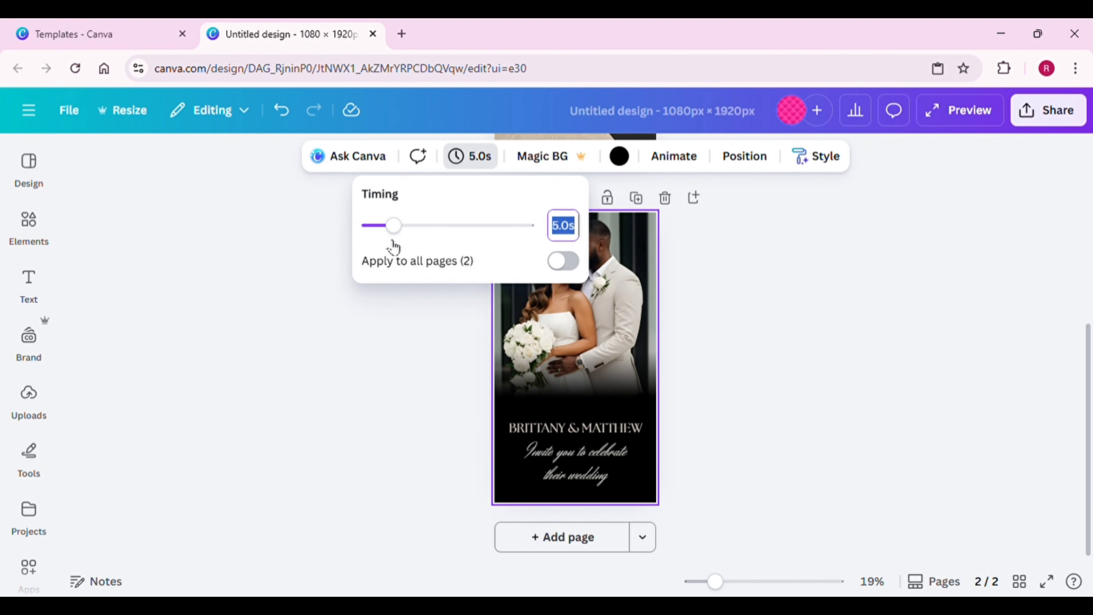
mouse_move(393, 231)
mouse_down()
mouse_move(374, 227)
mouse_move(381, 234)
mouse_up()
click(744, 399)
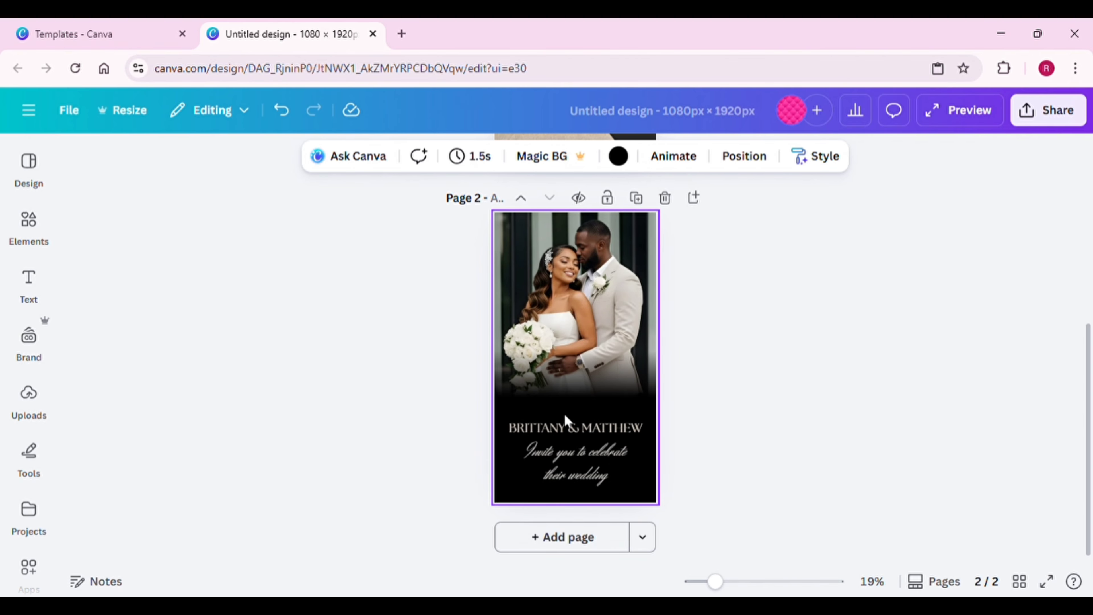
Group the couple's names with the script invitation line below them and apply the Tectonic animation to the group
click(471, 446)
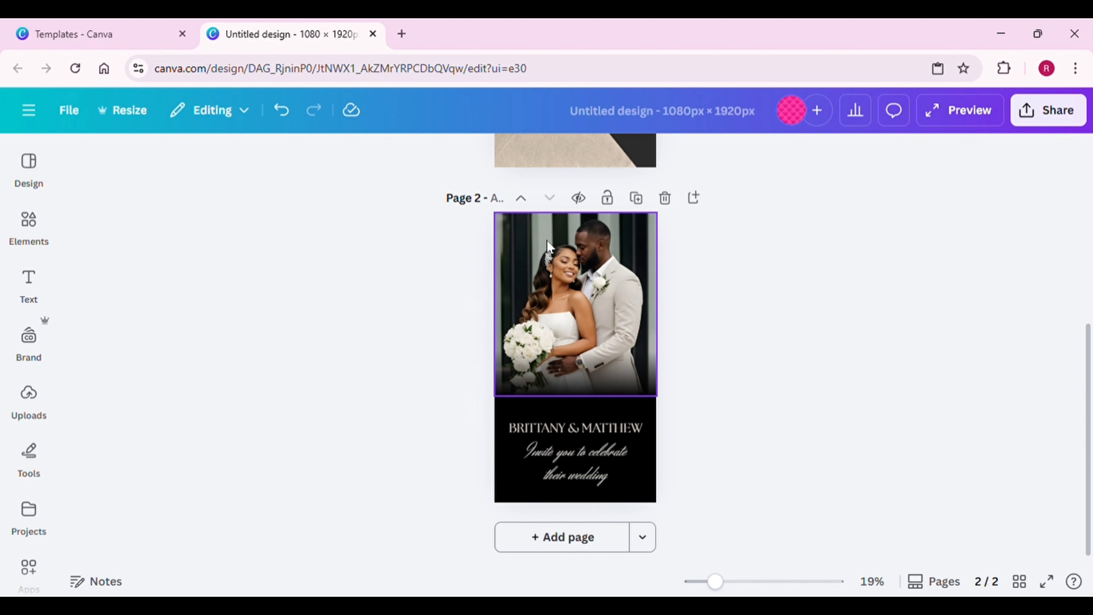
drag(459, 417, 577, 483)
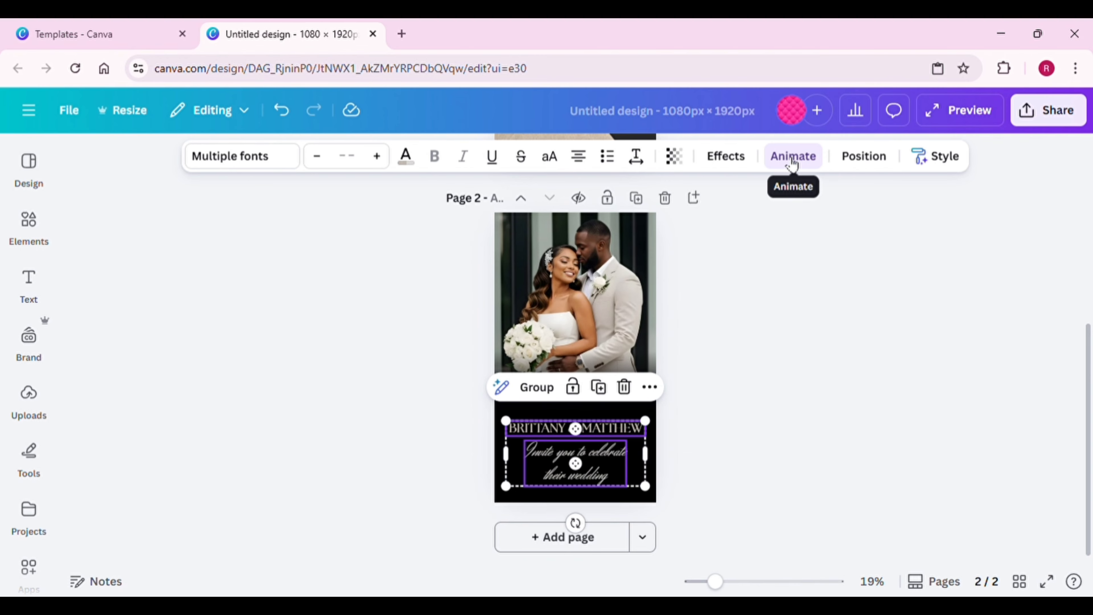
key(ctrl+g)
click(801, 165)
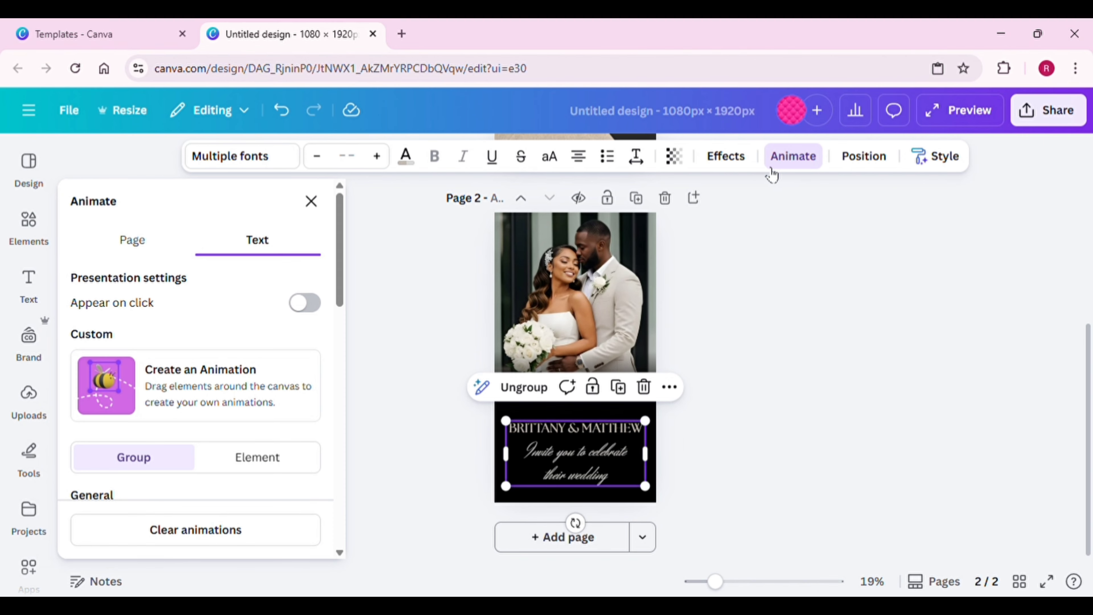
scroll(207, 361, down, 5)
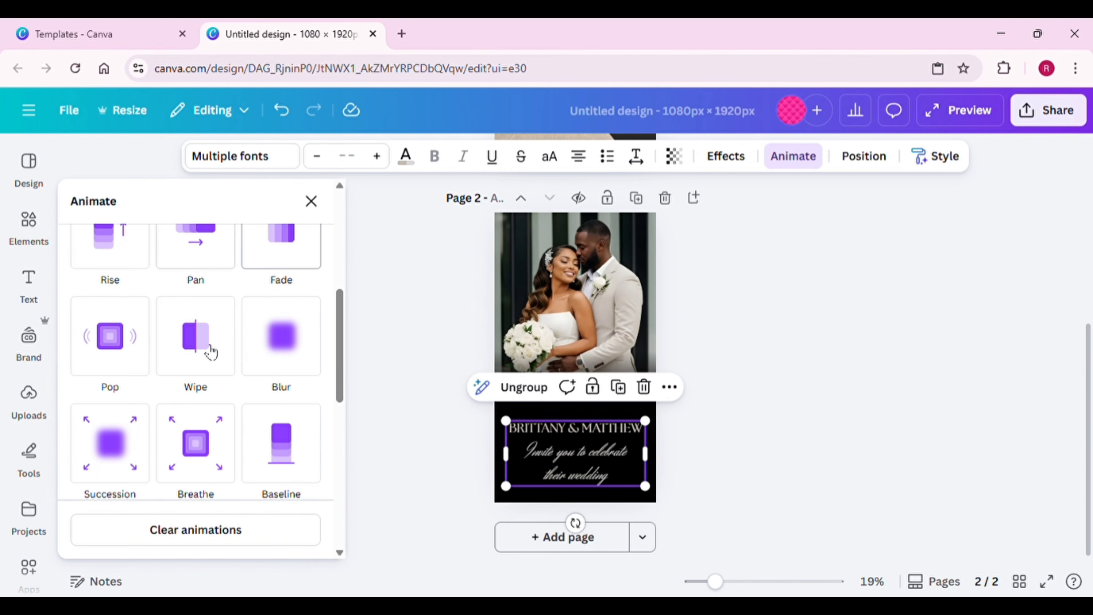
scroll(194, 431, down, 2)
click(192, 465)
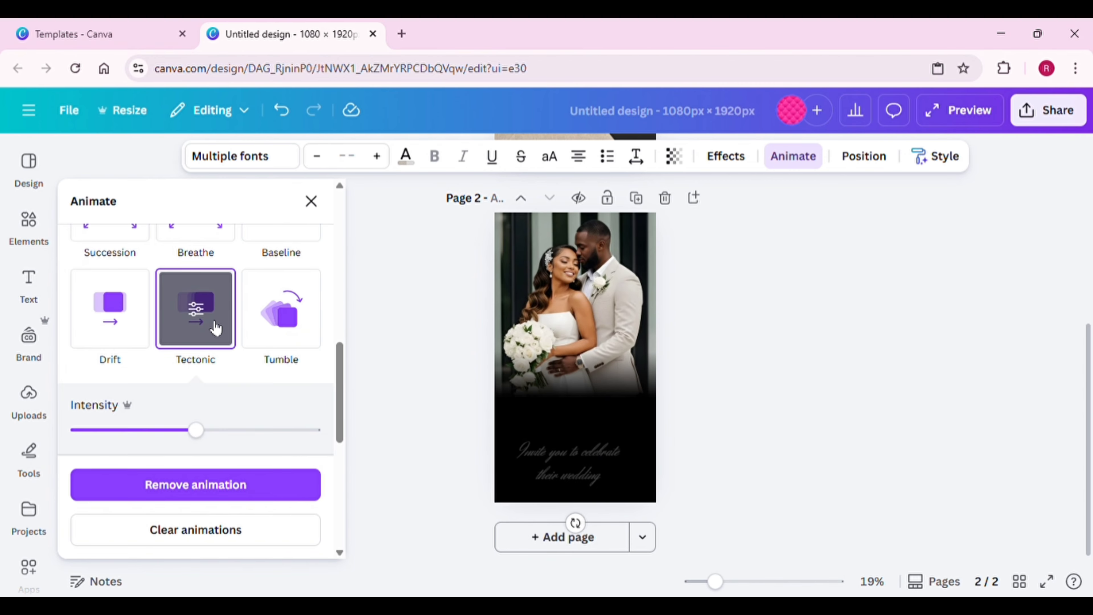
click(737, 400)
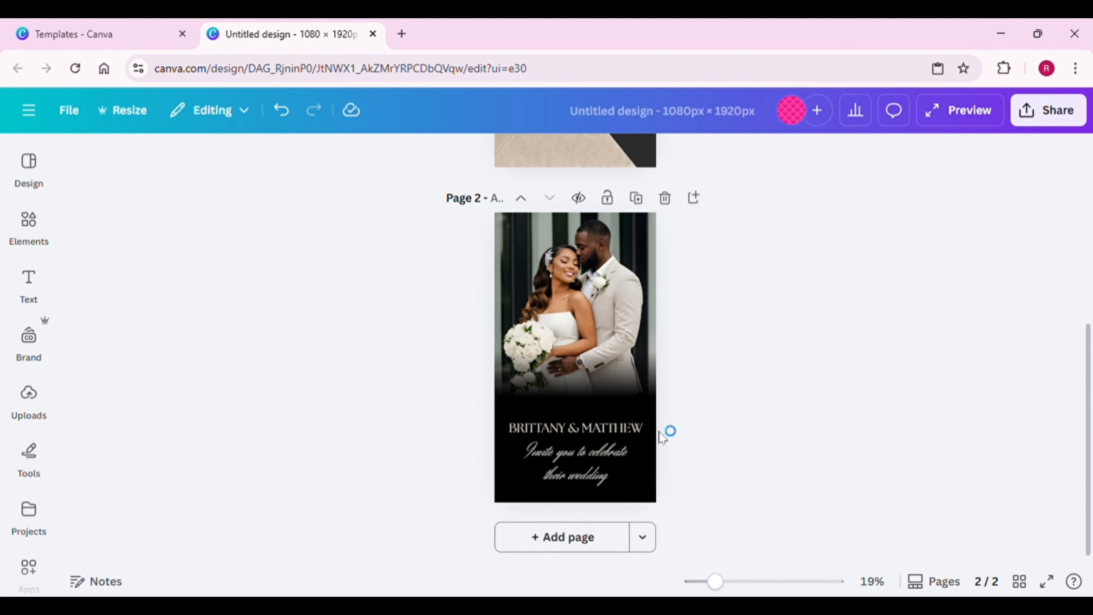
Add a third page and cover it with the white floral image at a transparency of 39
click(582, 540)
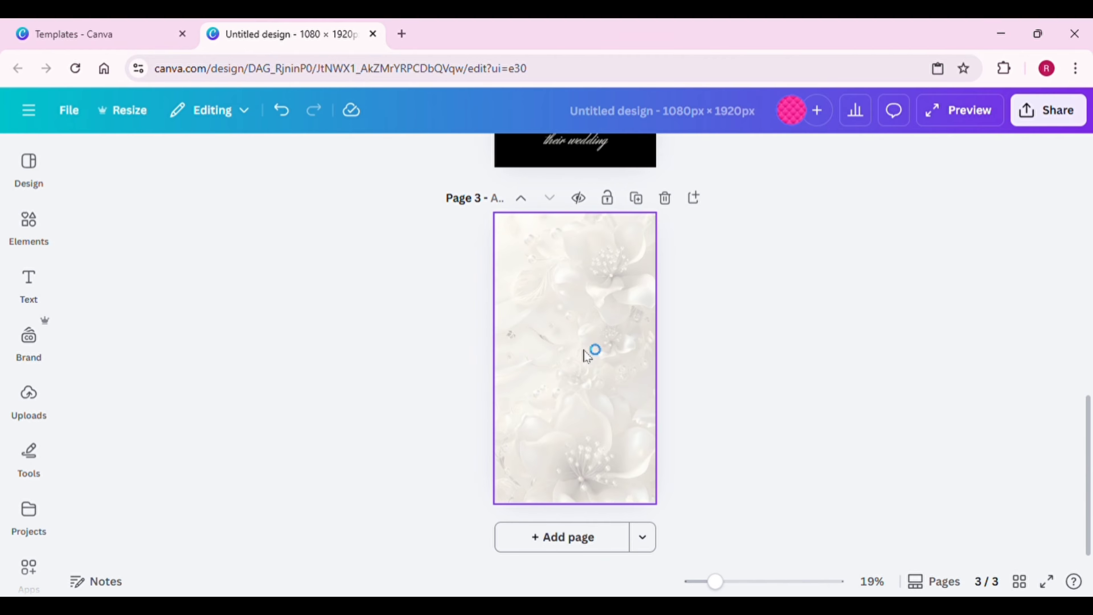
click(586, 356)
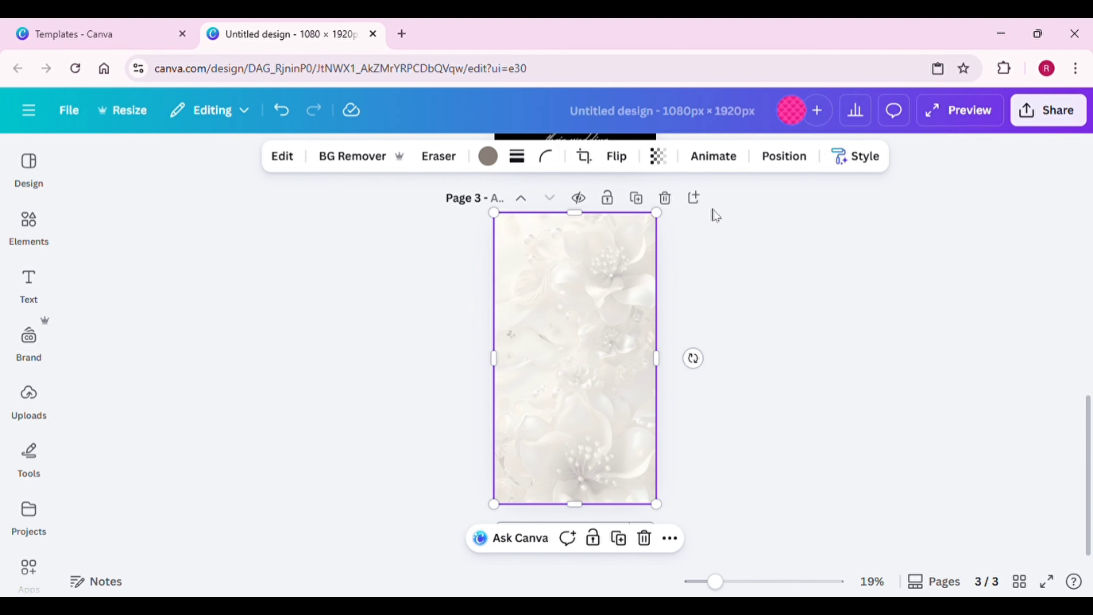
click(664, 163)
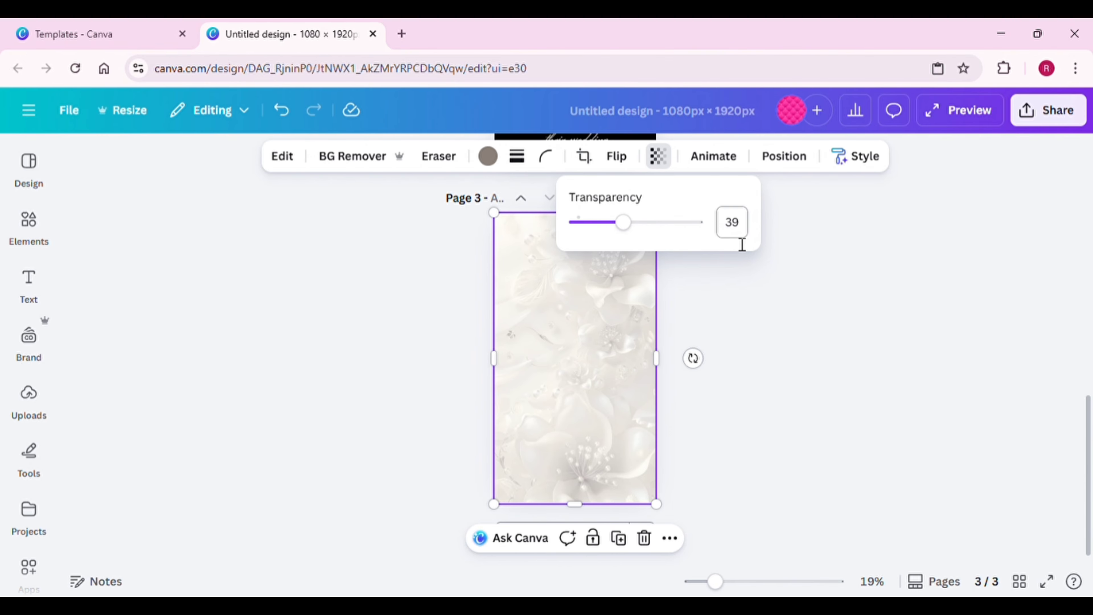
click(819, 305)
Lay out the third page's text: script line "Come and join on....", Saturday July 26th 2026 12 PM, and the venue address in The Seasons
click(574, 293)
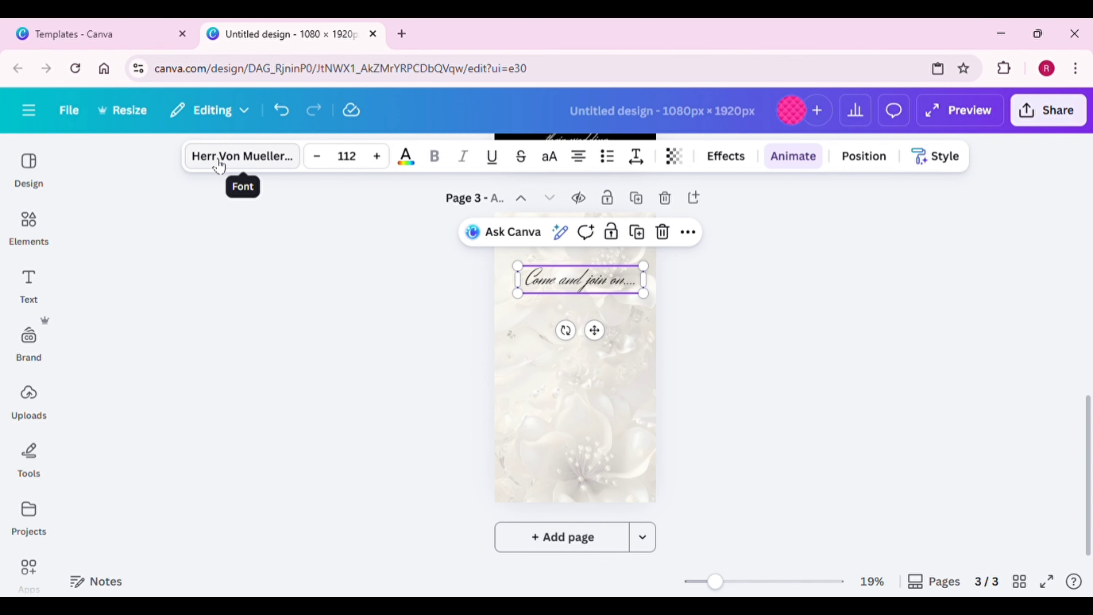
click(527, 371)
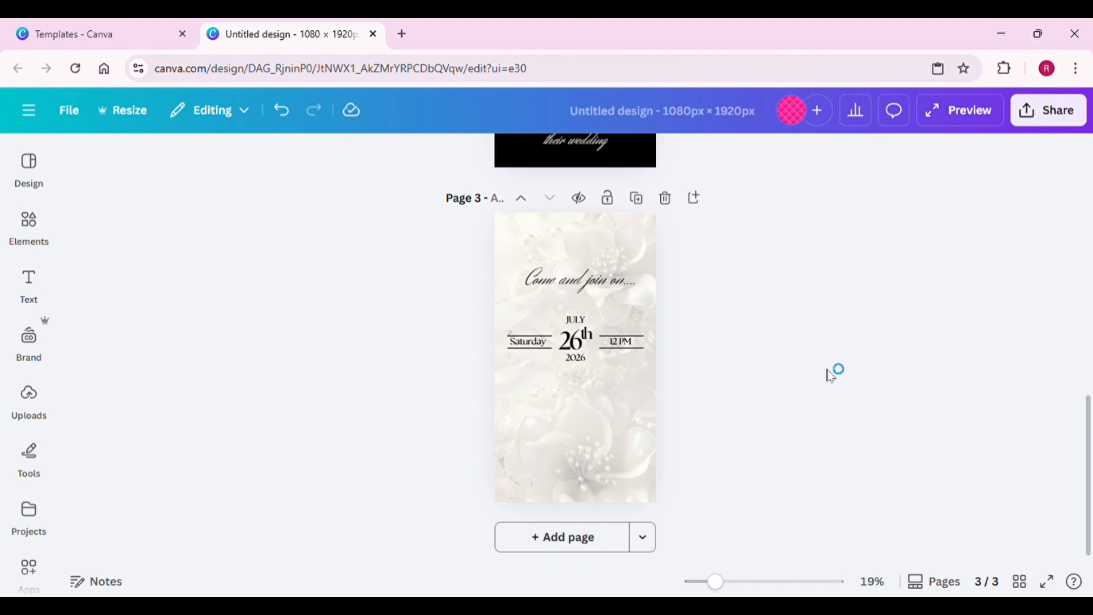
click(579, 351)
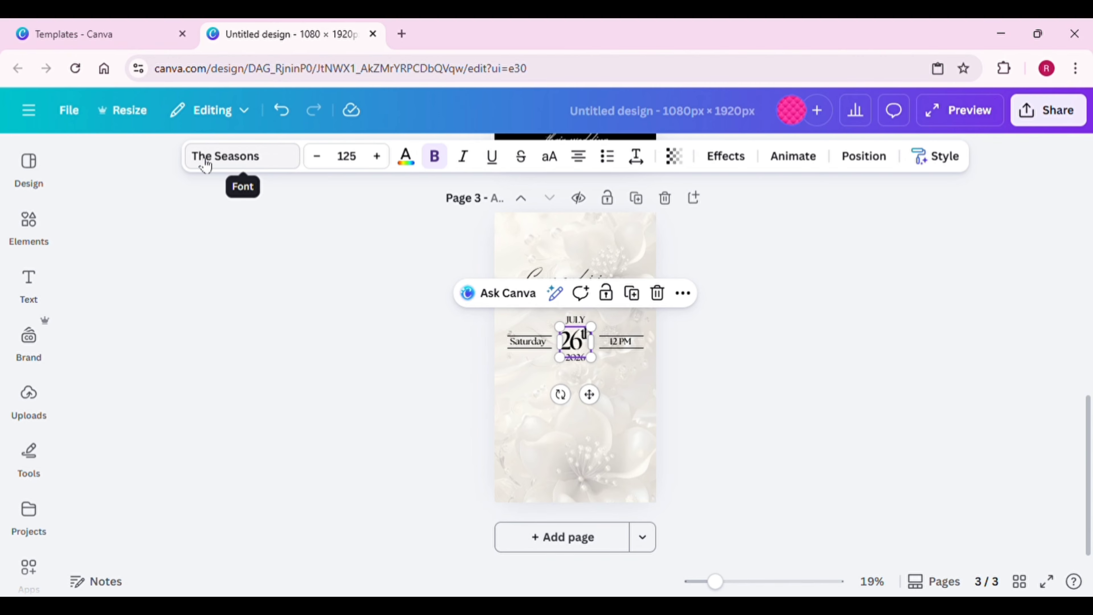
click(608, 411)
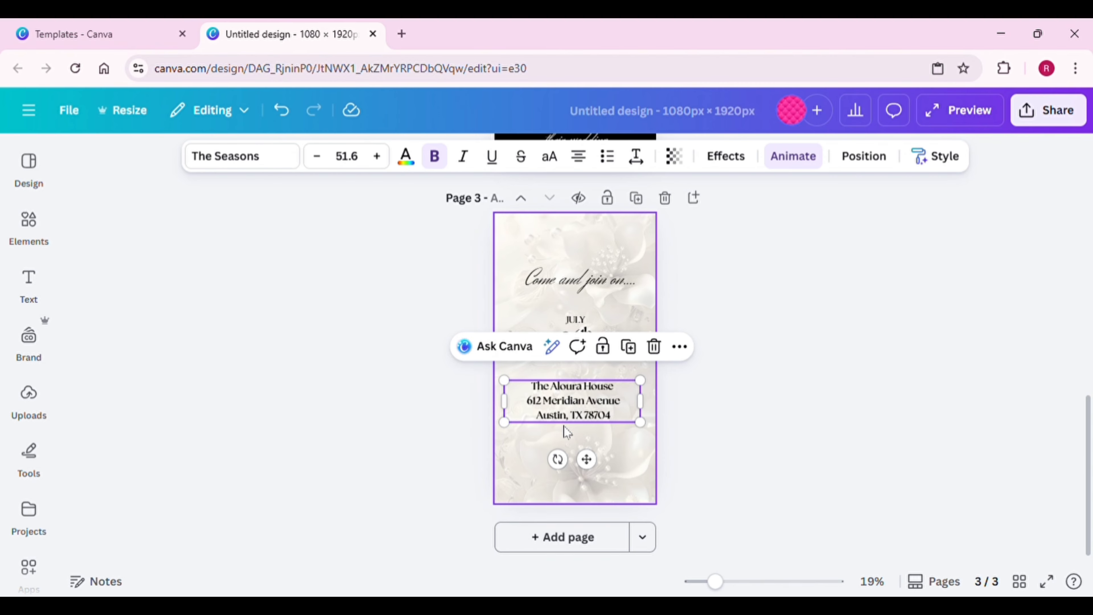
click(732, 430)
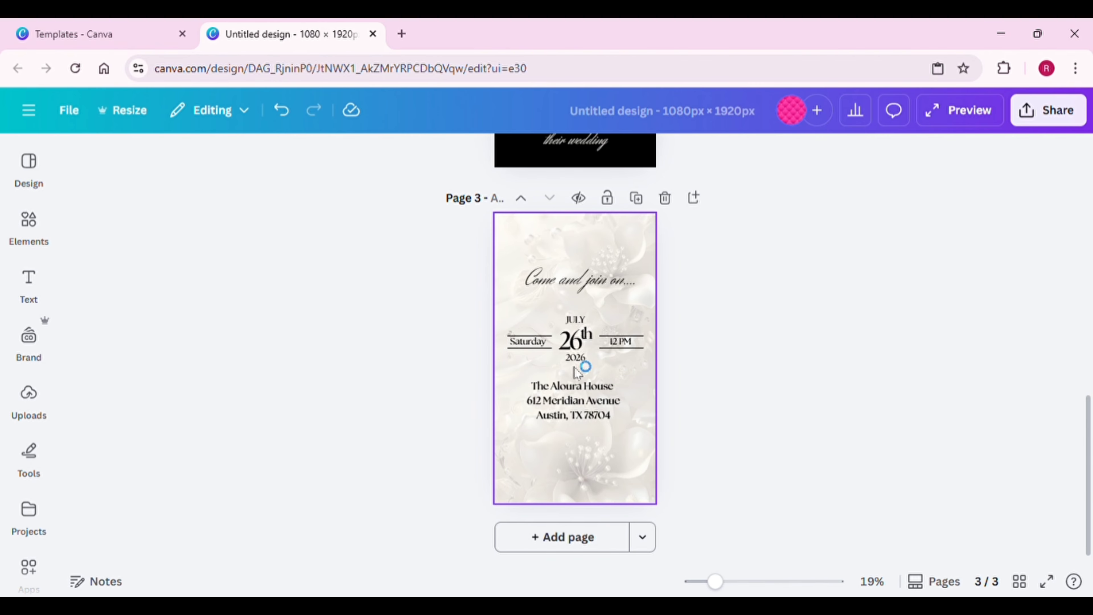
Clear the previous elements search and search for "wedding rings"
click(43, 261)
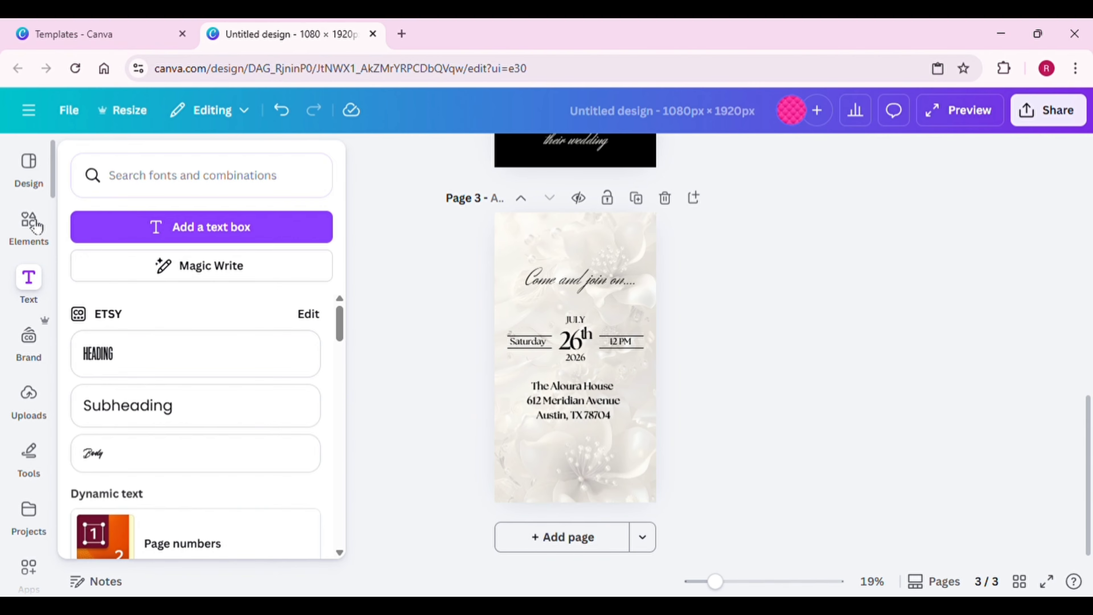
click(24, 230)
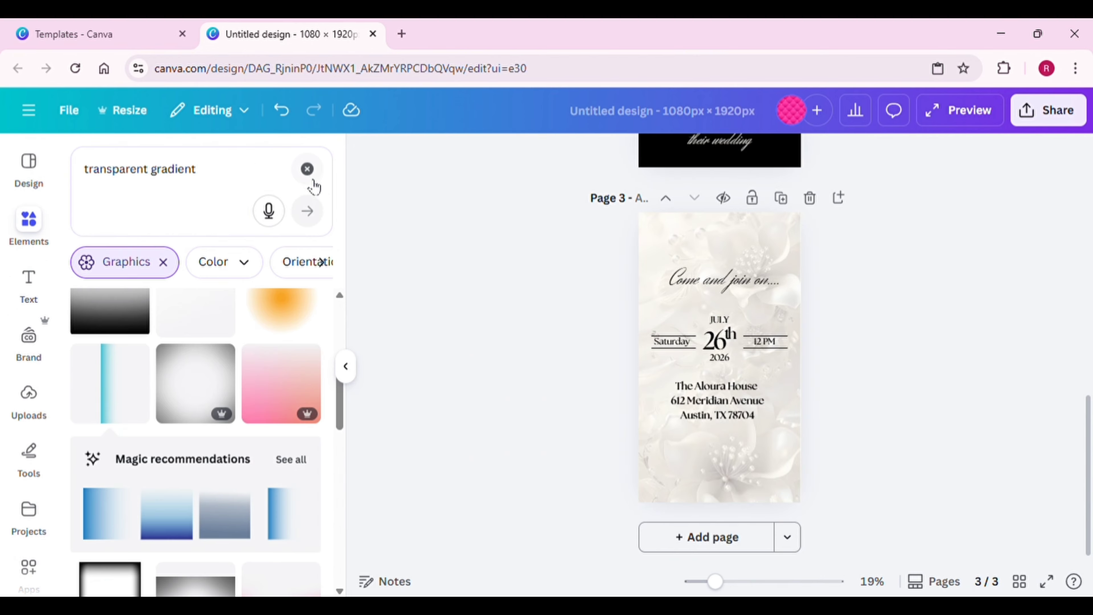
click(310, 170)
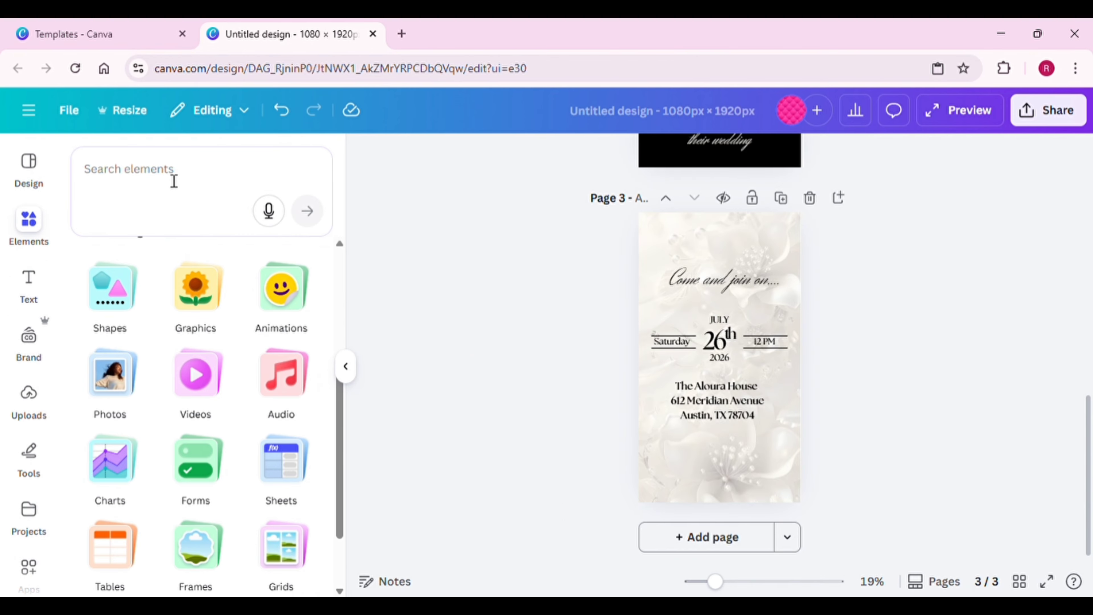
click(174, 182)
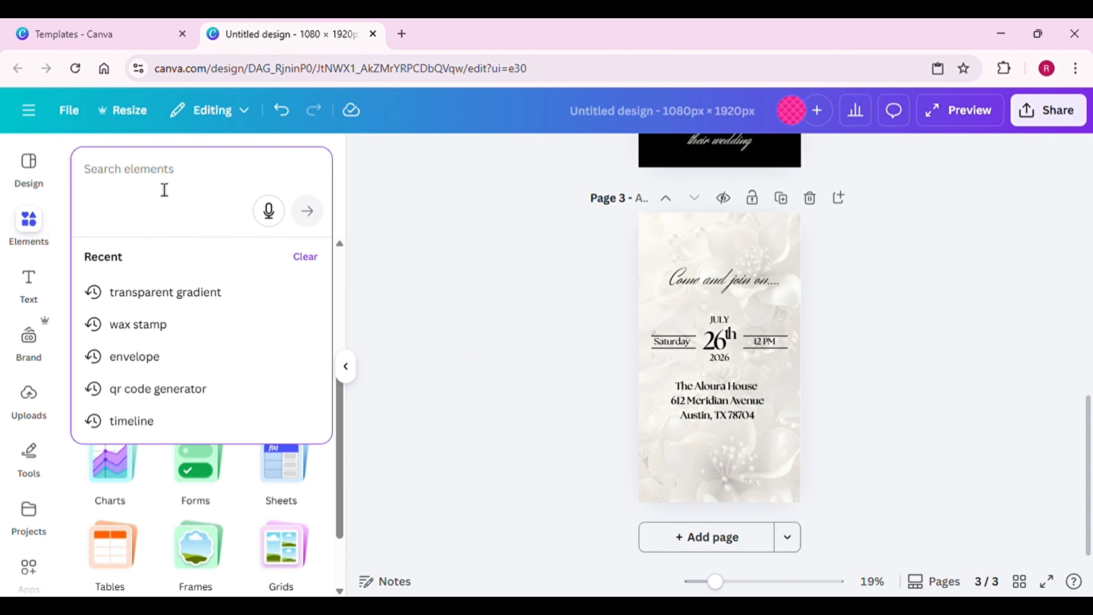
text(wedd)
click(146, 290)
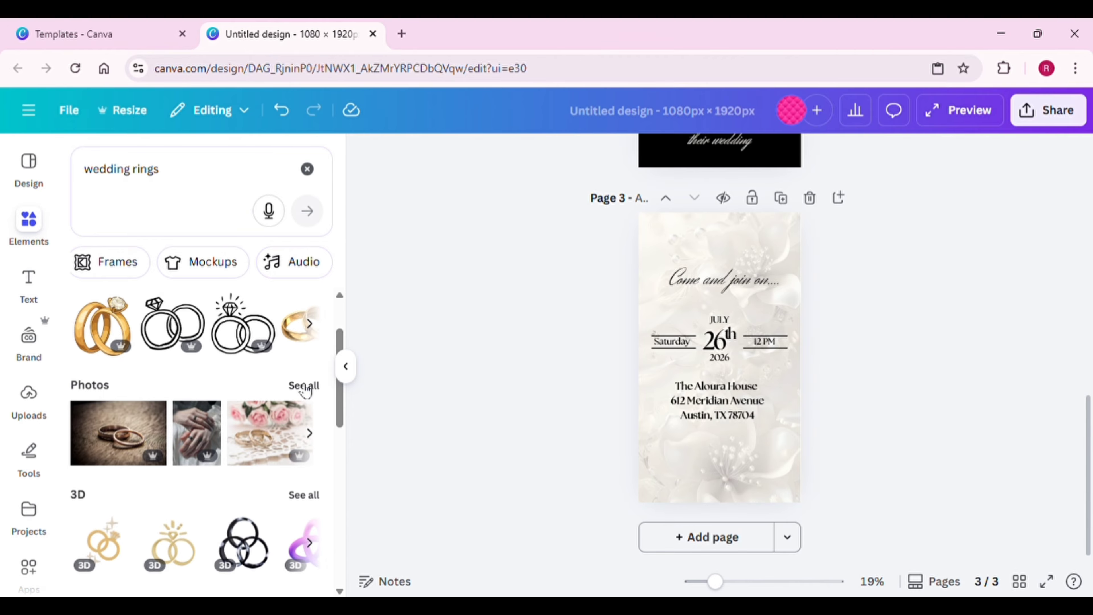
Browse all the wedding ring photos and place a small gold rings cut-out centred below the venue address
click(304, 385)
scroll(219, 455, down, 5)
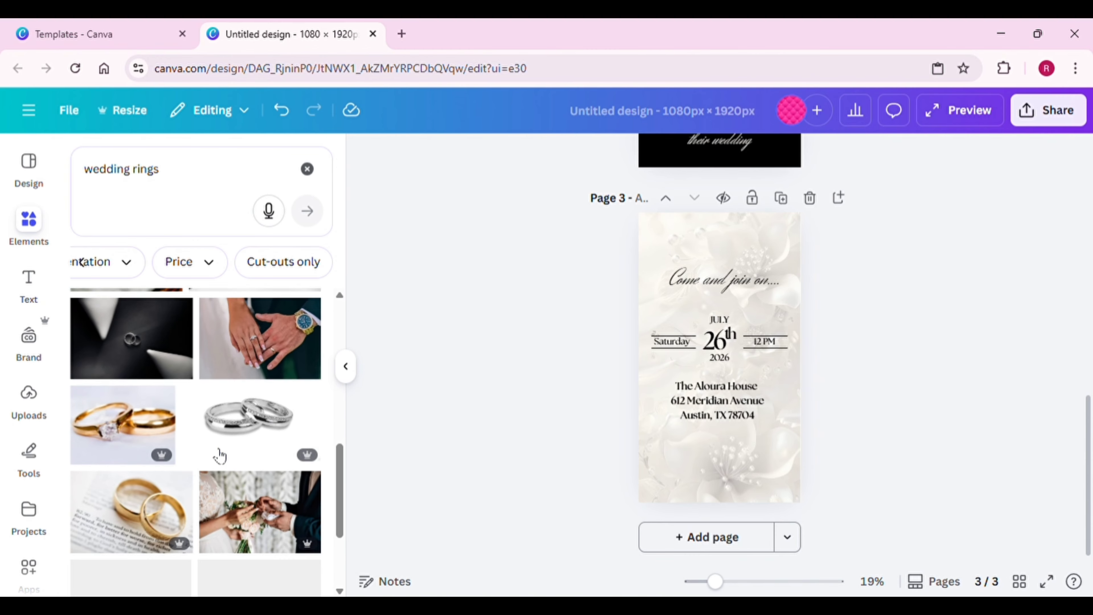
scroll(219, 455, down, 3)
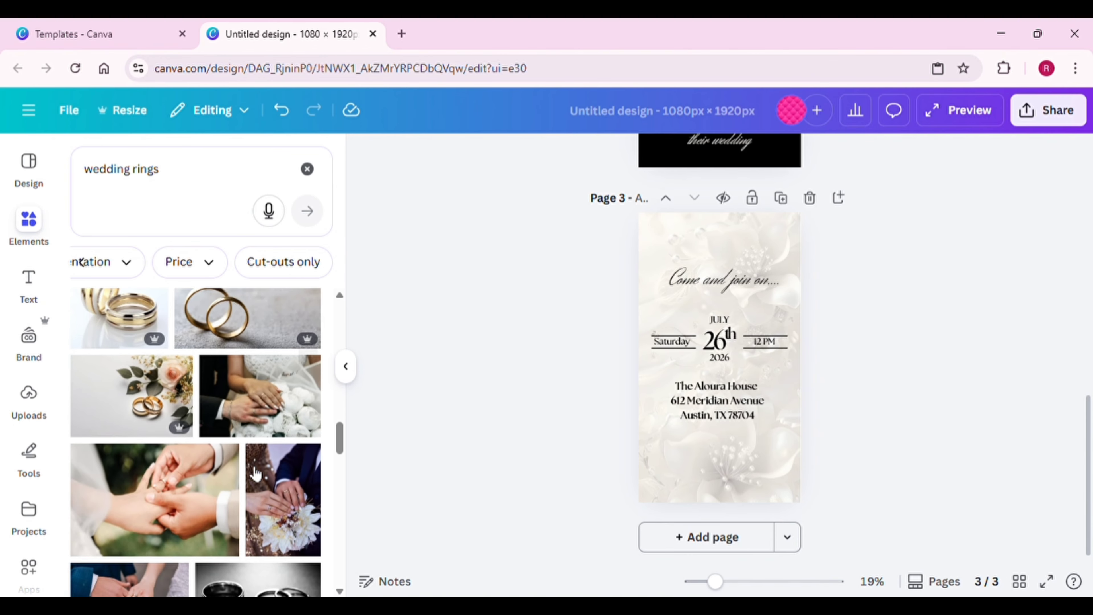
scroll(254, 465, down, 2)
drag(253, 431, 577, 470)
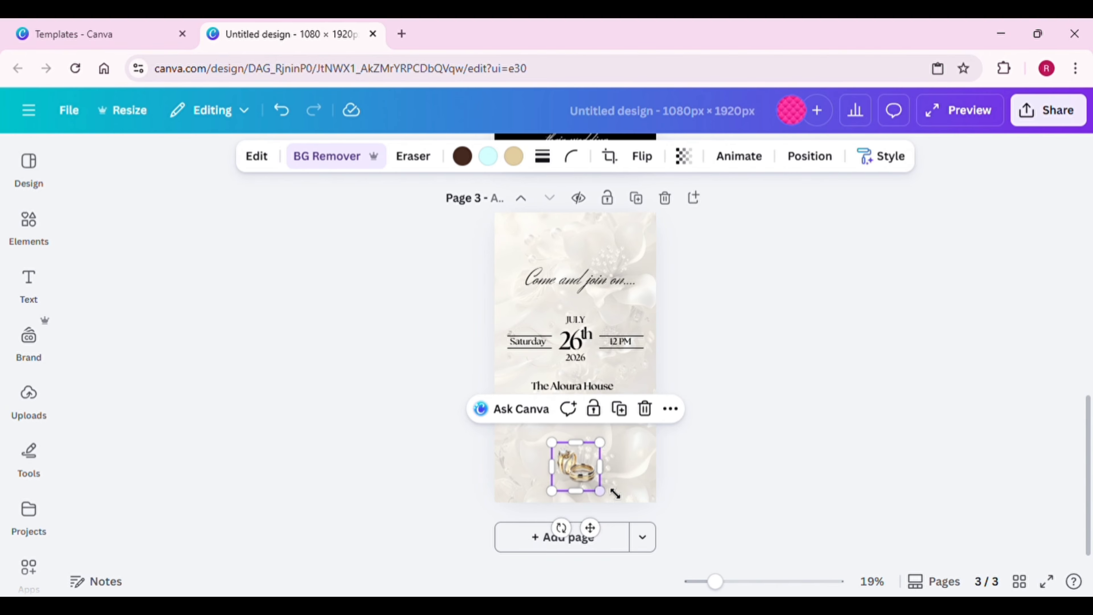
click(809, 402)
Lock the floral background image on the third page
click(574, 252)
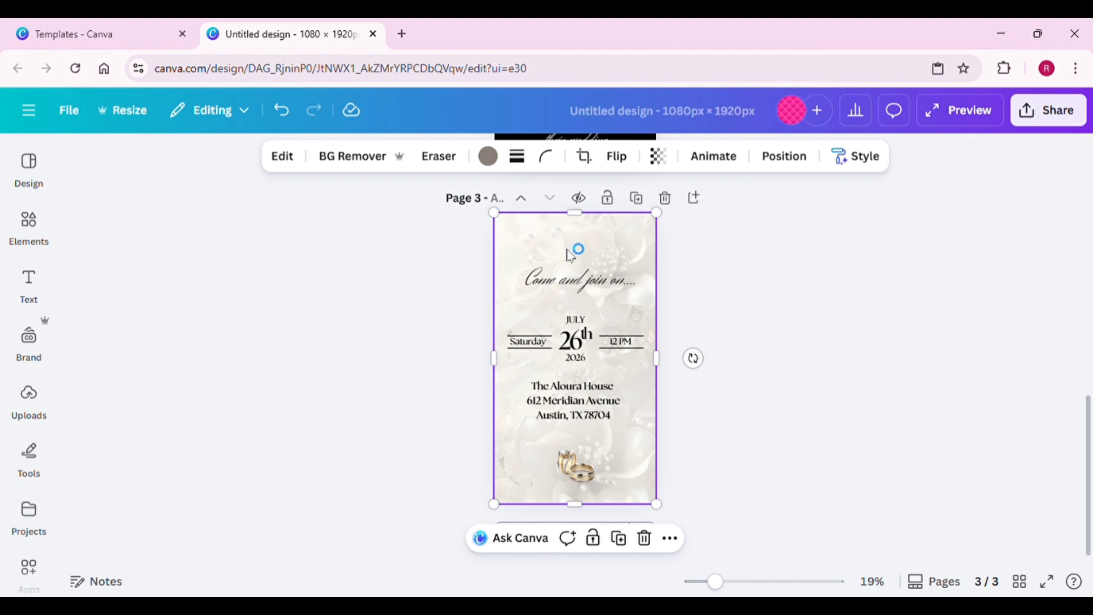
right_click(634, 453)
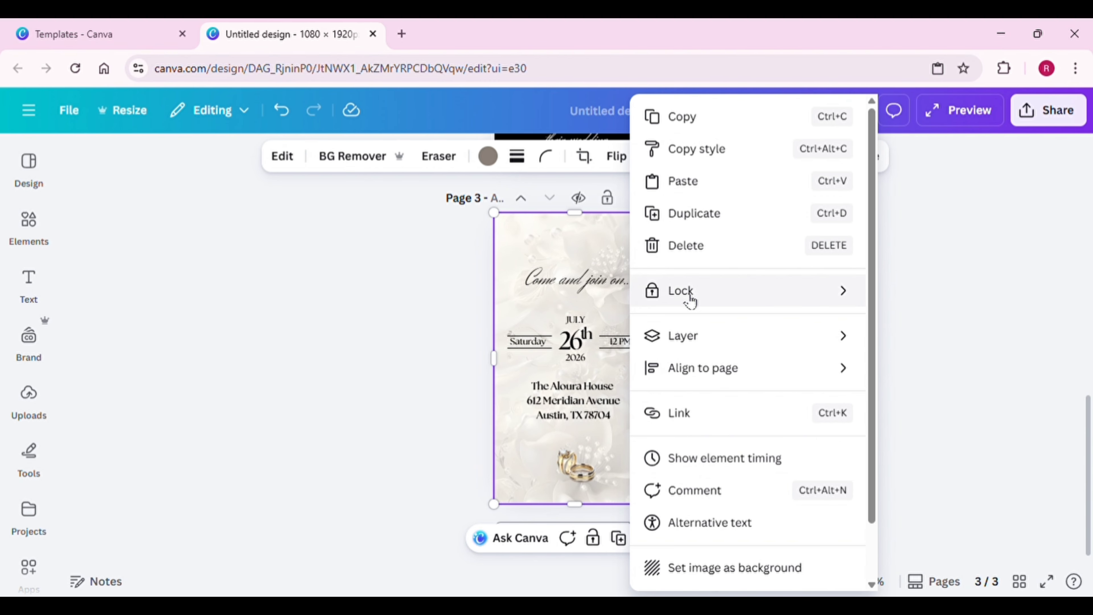
mouse_move(689, 299)
click(429, 295)
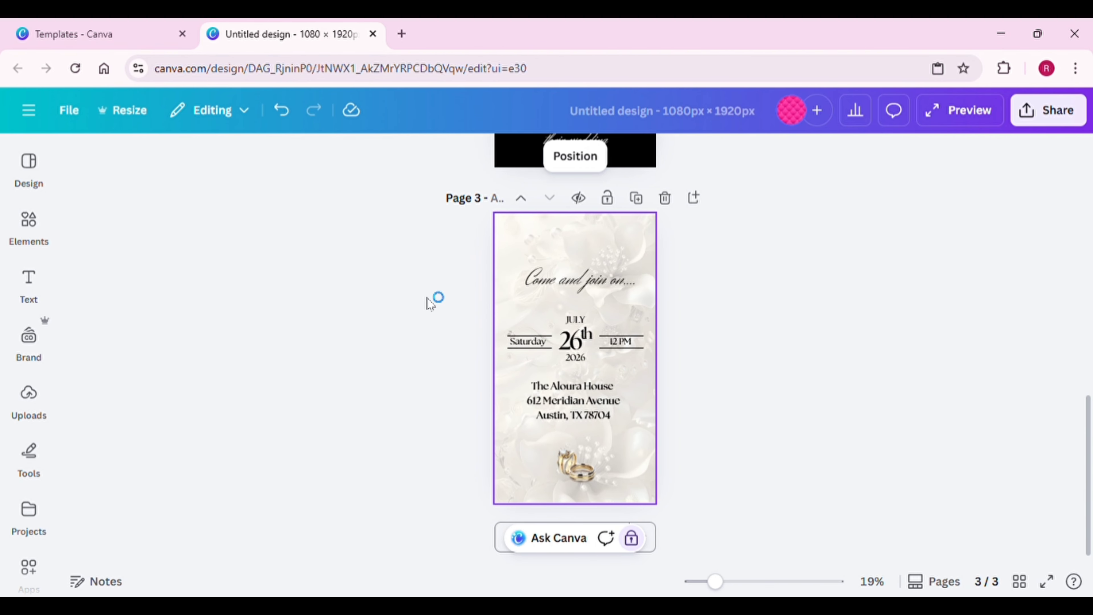
Select the third page behind its locked background and set its duration to 1.5 seconds
click(576, 166)
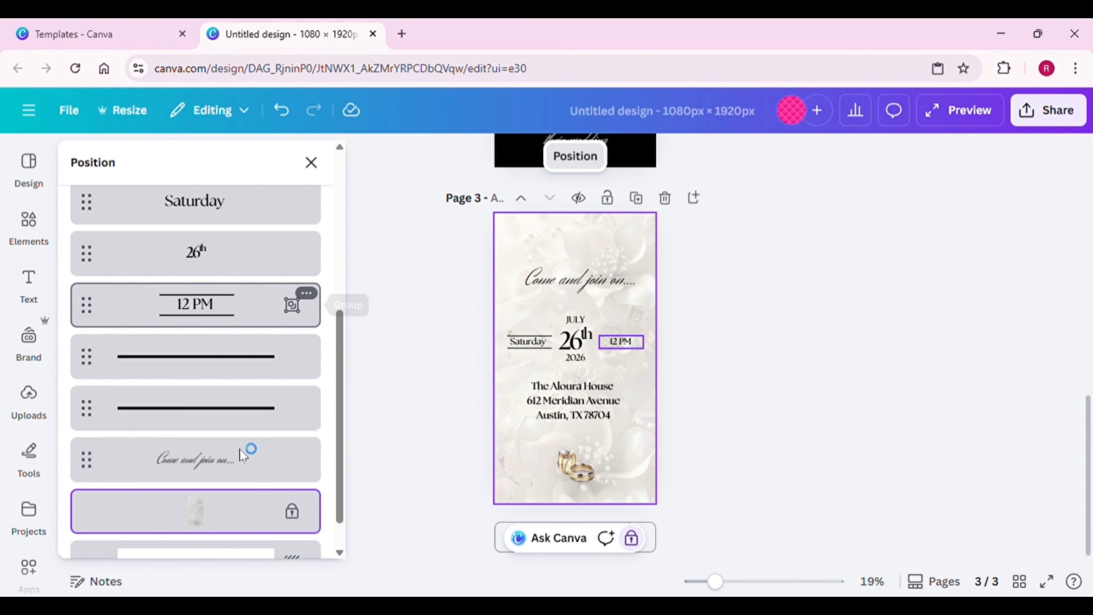
scroll(233, 500, down, 1)
click(234, 527)
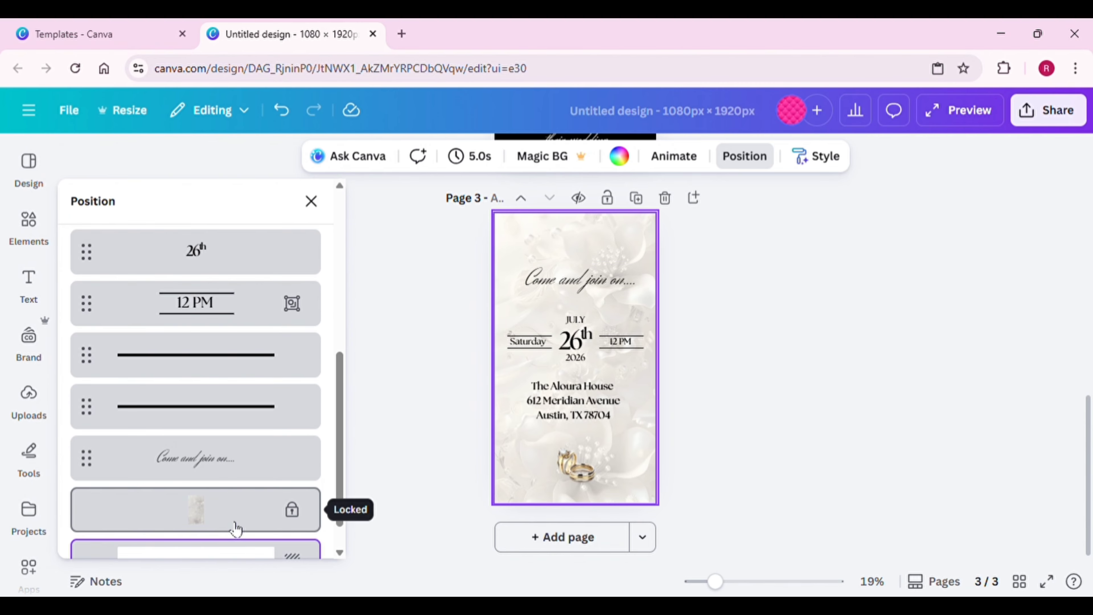
scroll(270, 459, down, 1)
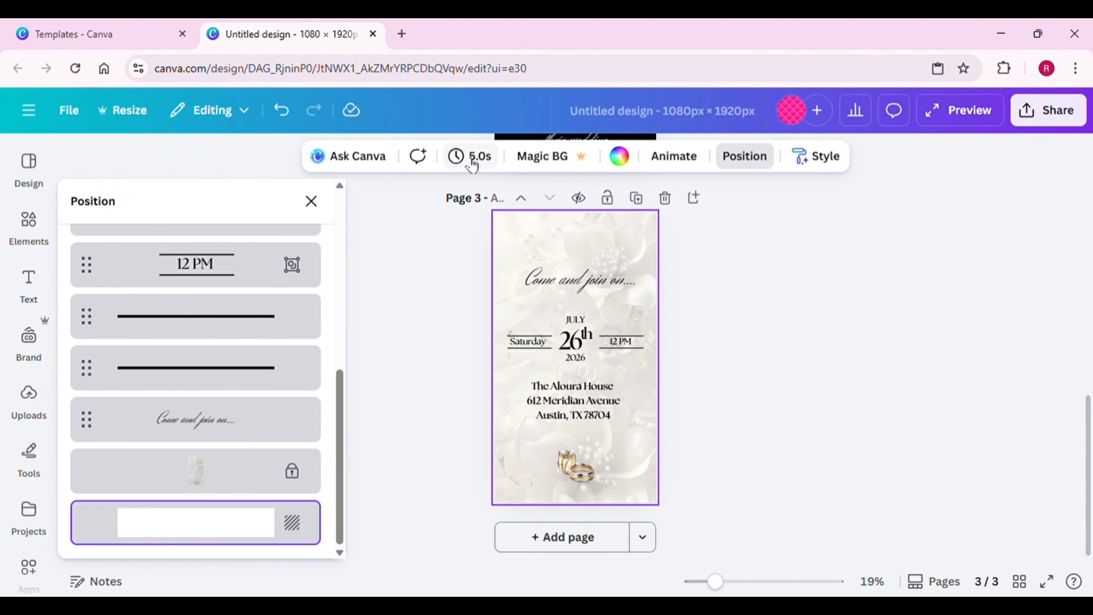
click(478, 161)
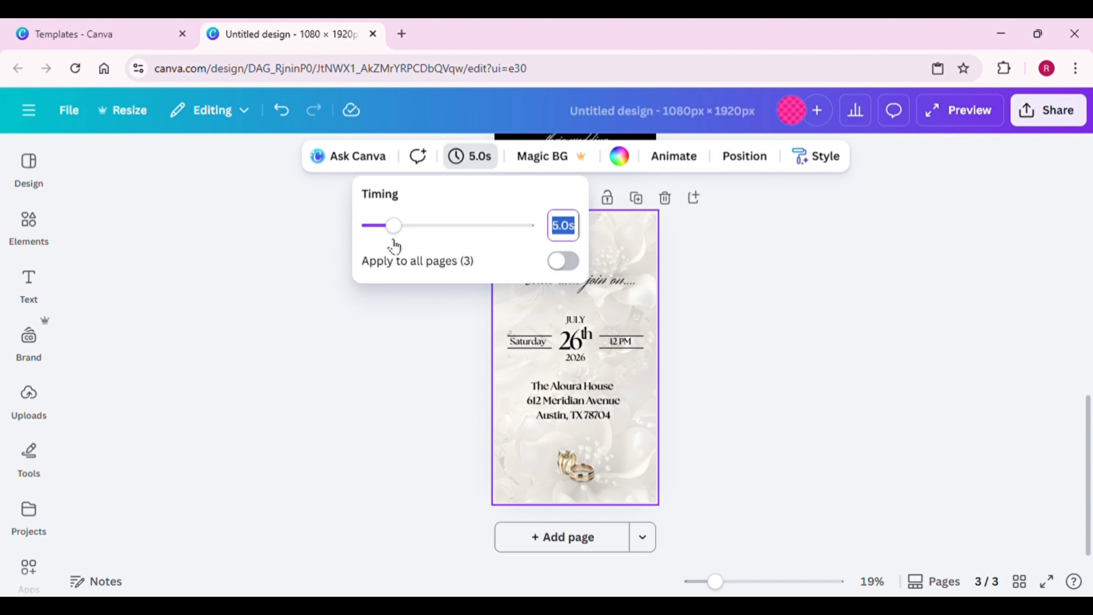
drag(394, 226, 379, 232)
click(730, 308)
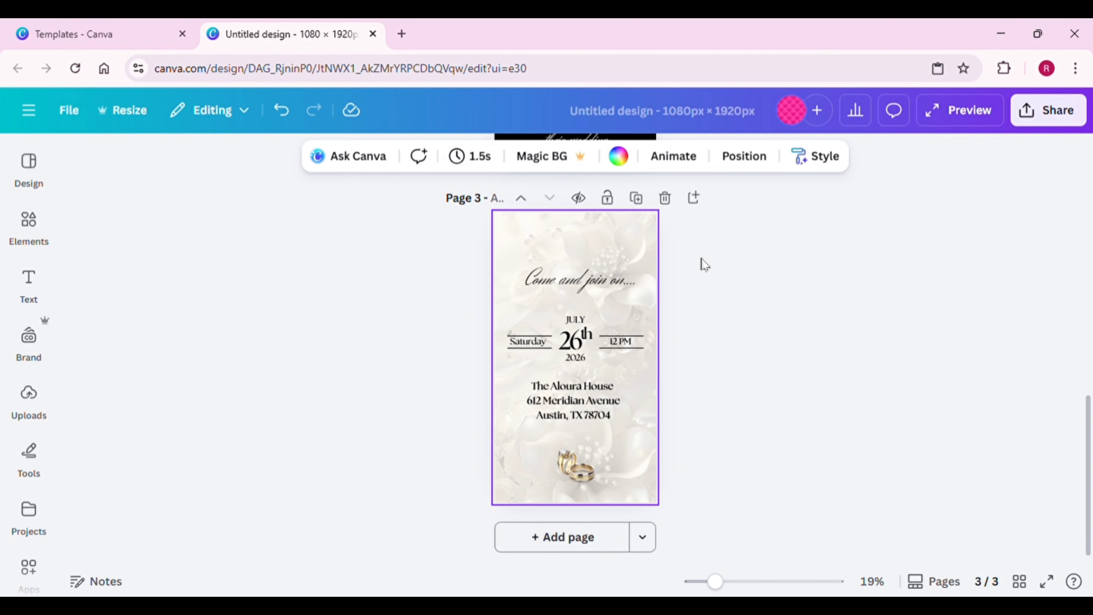
Give the third page the Pan page animation on enter and apply it to all pages
click(679, 157)
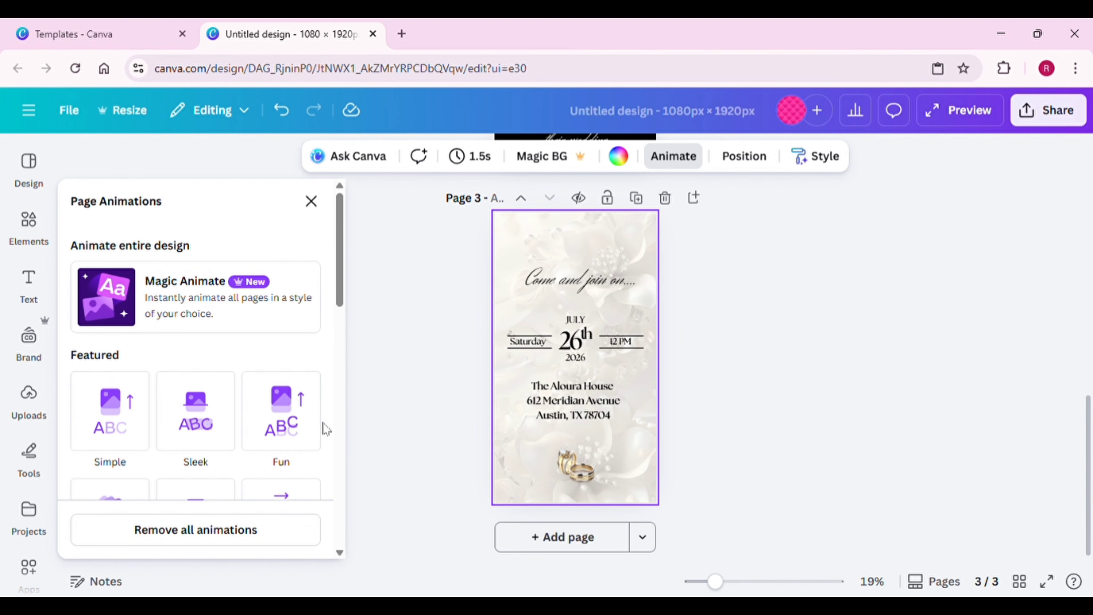
scroll(301, 431, down, 2)
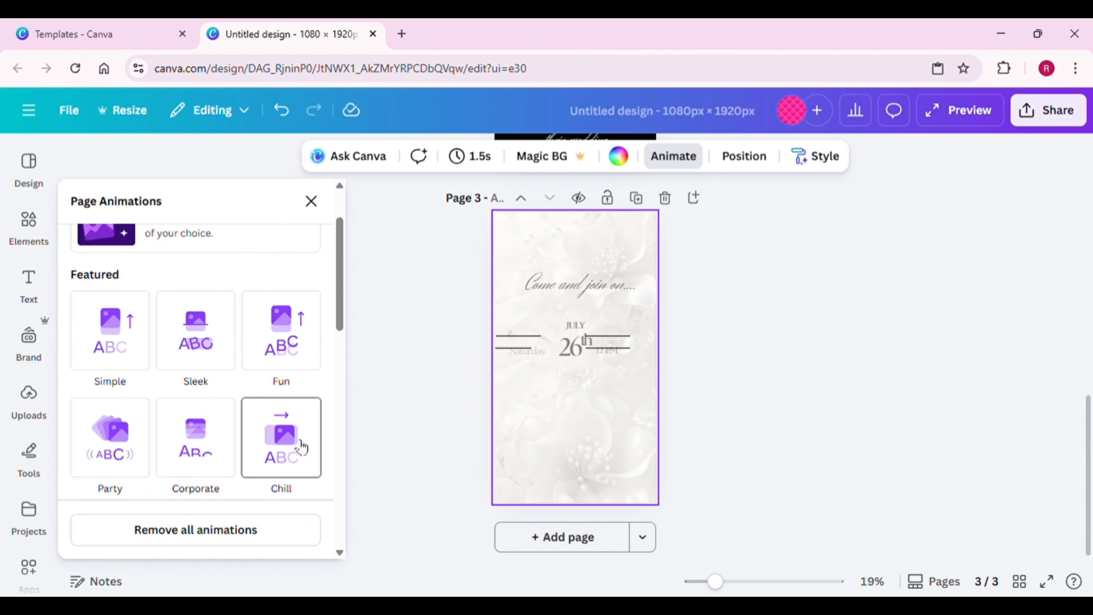
scroll(200, 351, down, 5)
click(208, 356)
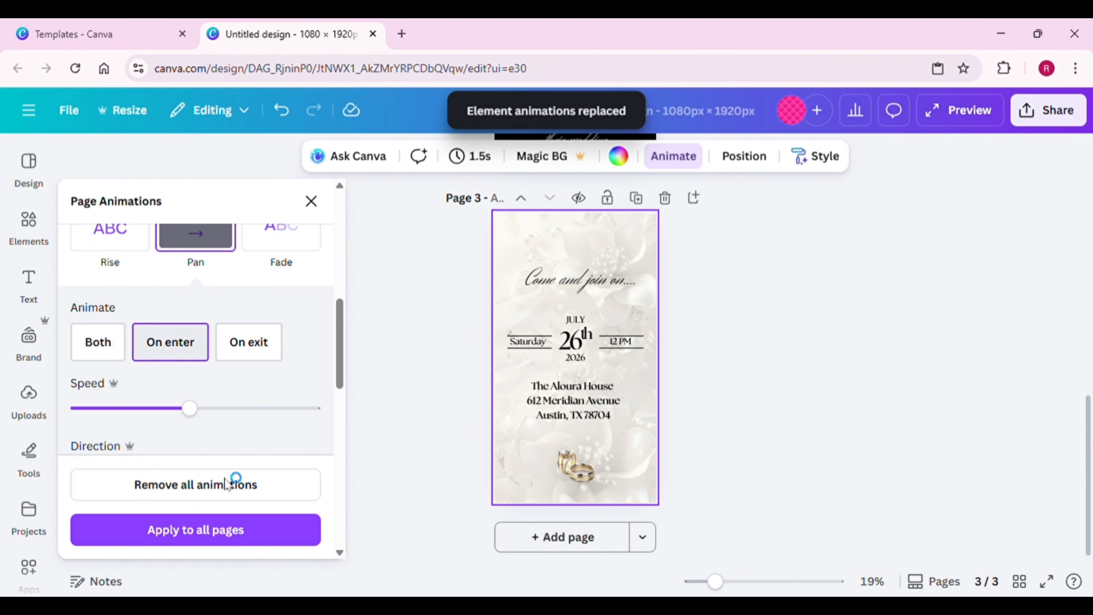
click(207, 526)
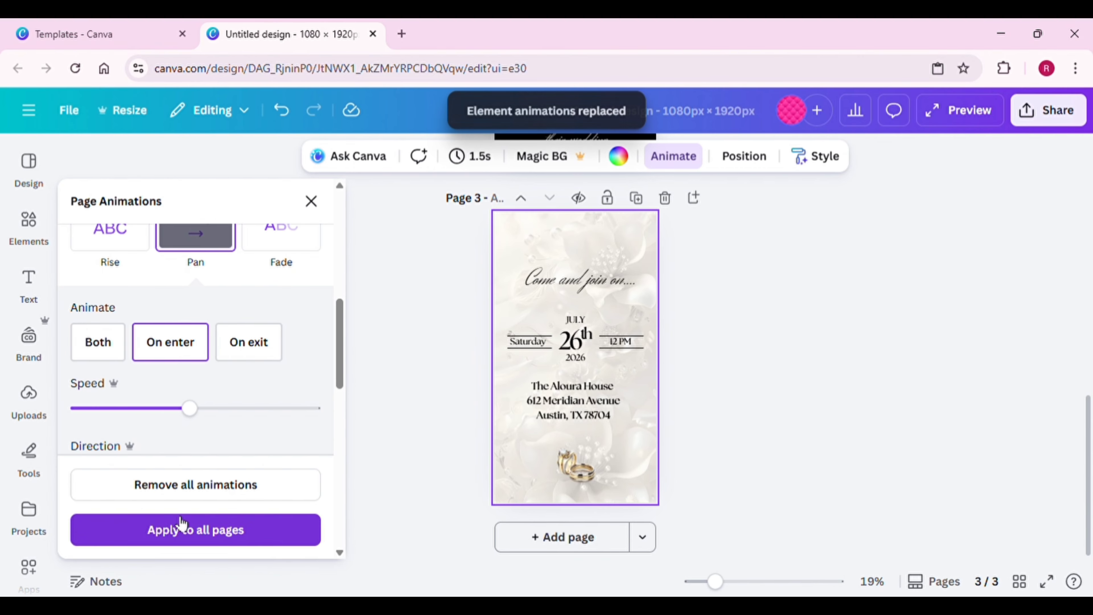
click(270, 530)
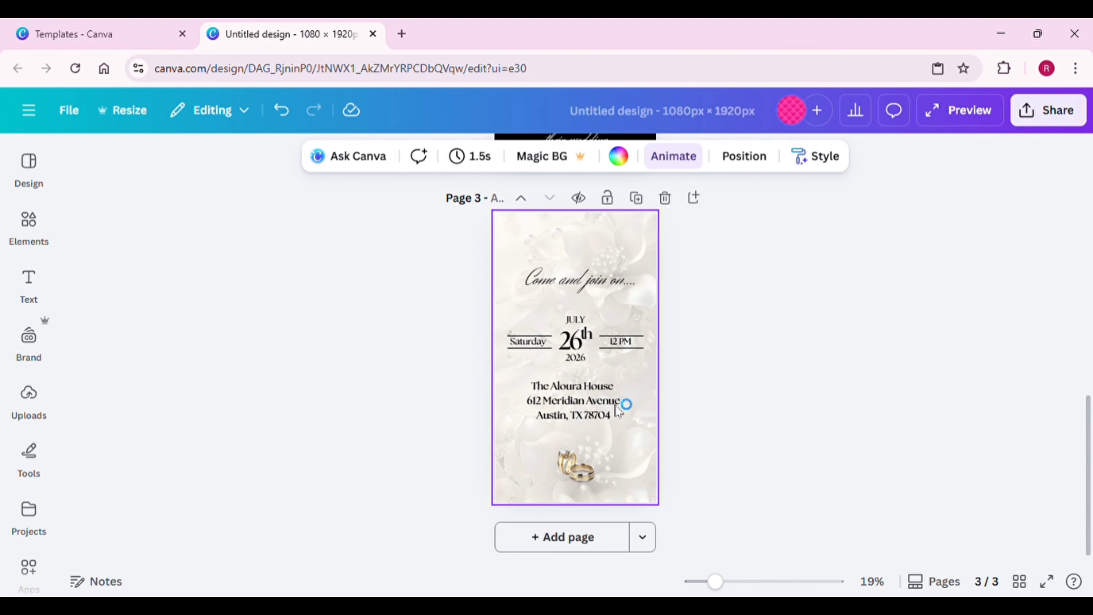
Add a fourth page and copy the floral background image from the third page onto it
click(593, 537)
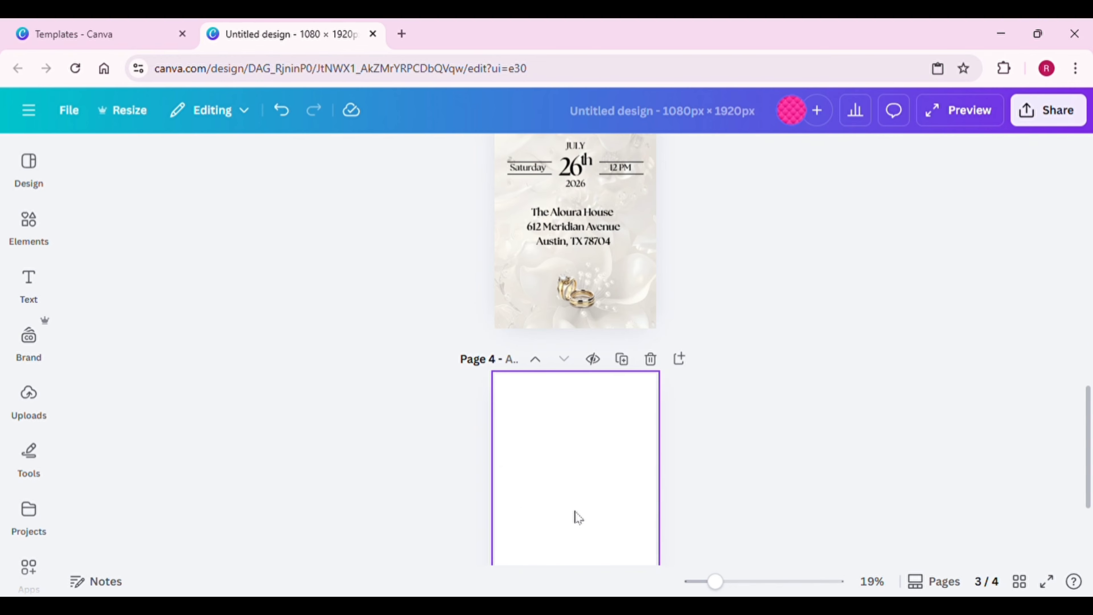
scroll(540, 327, up, 2)
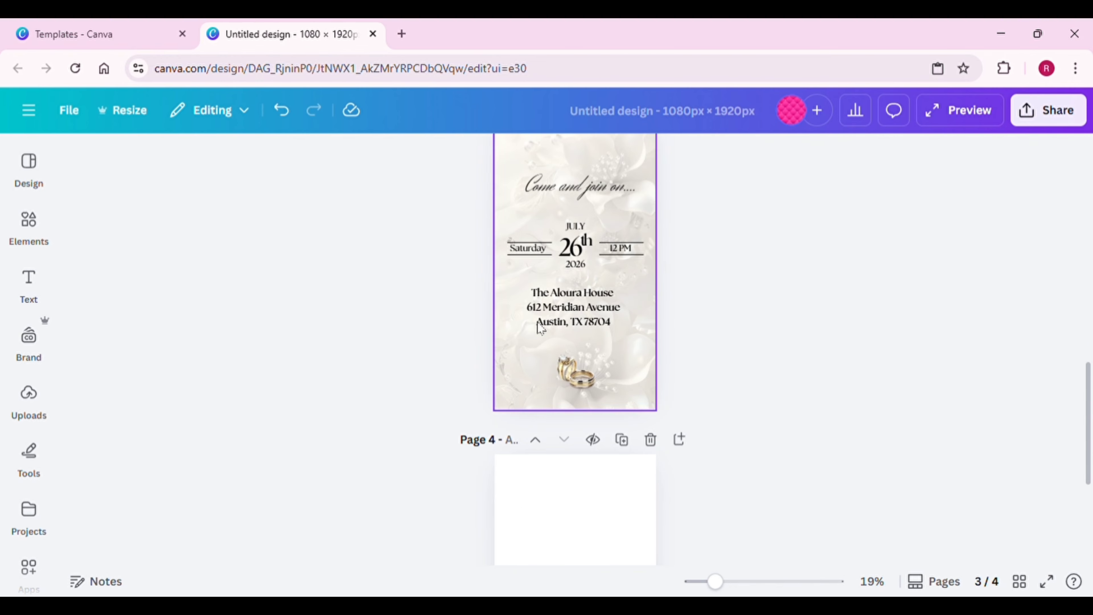
right_click(522, 390)
click(579, 118)
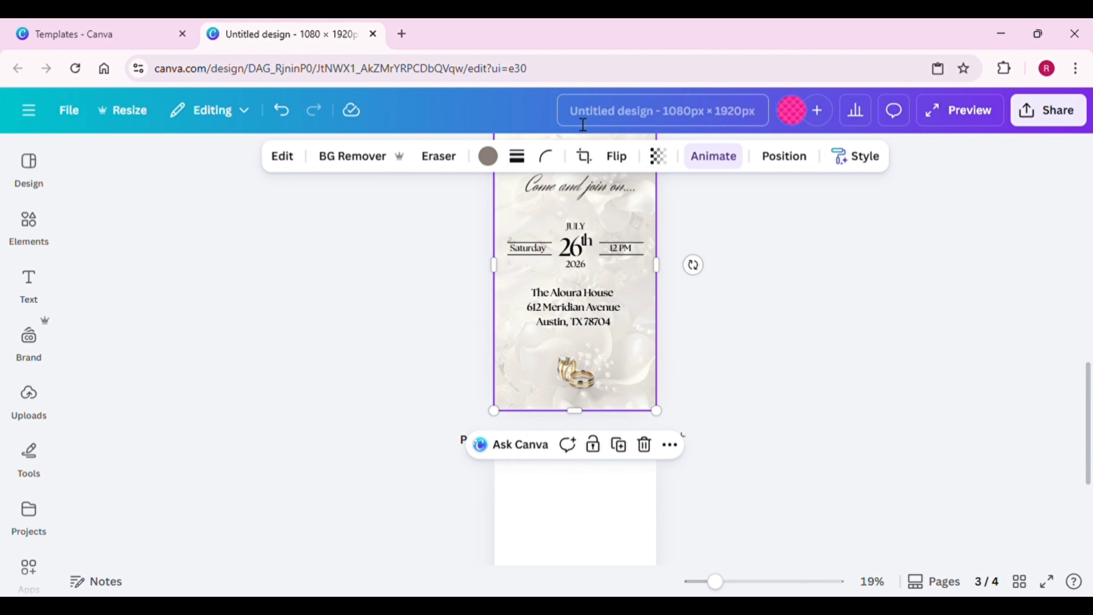
scroll(591, 430, down, 2)
click(590, 481)
right_click(578, 478)
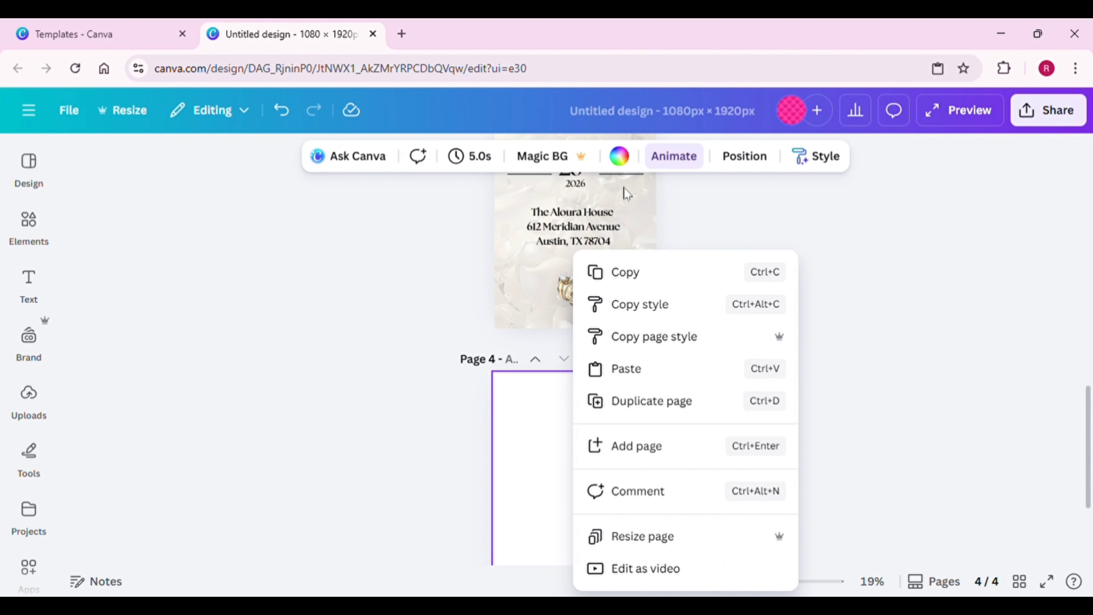
click(623, 369)
scroll(690, 364, down, 4)
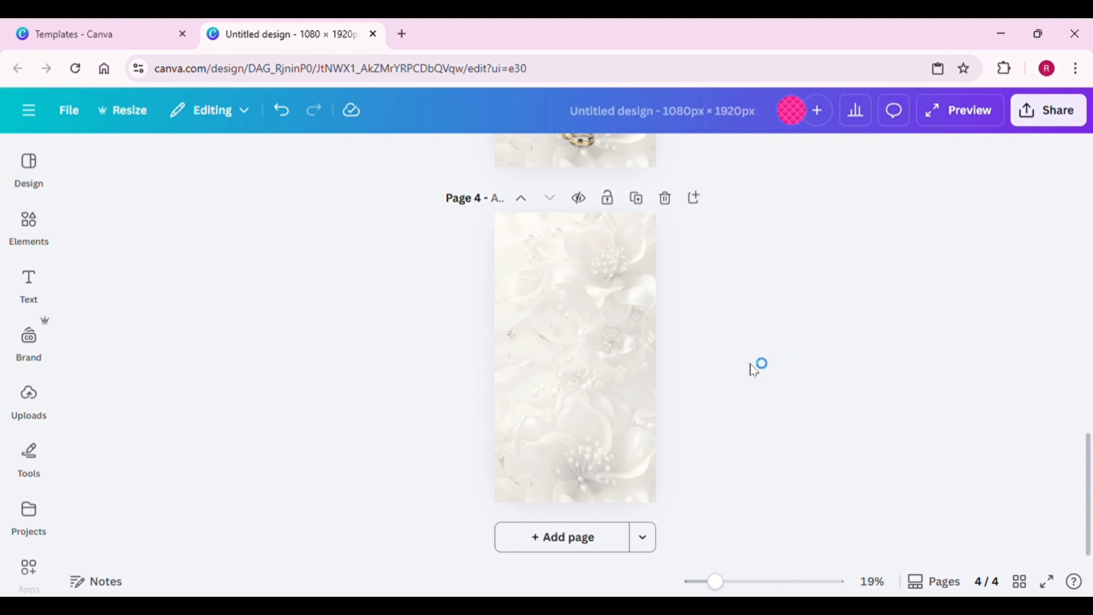
Review the third page and examine the fourth page's wedding timeline layout at 22% zoom
scroll(764, 335, up, 2)
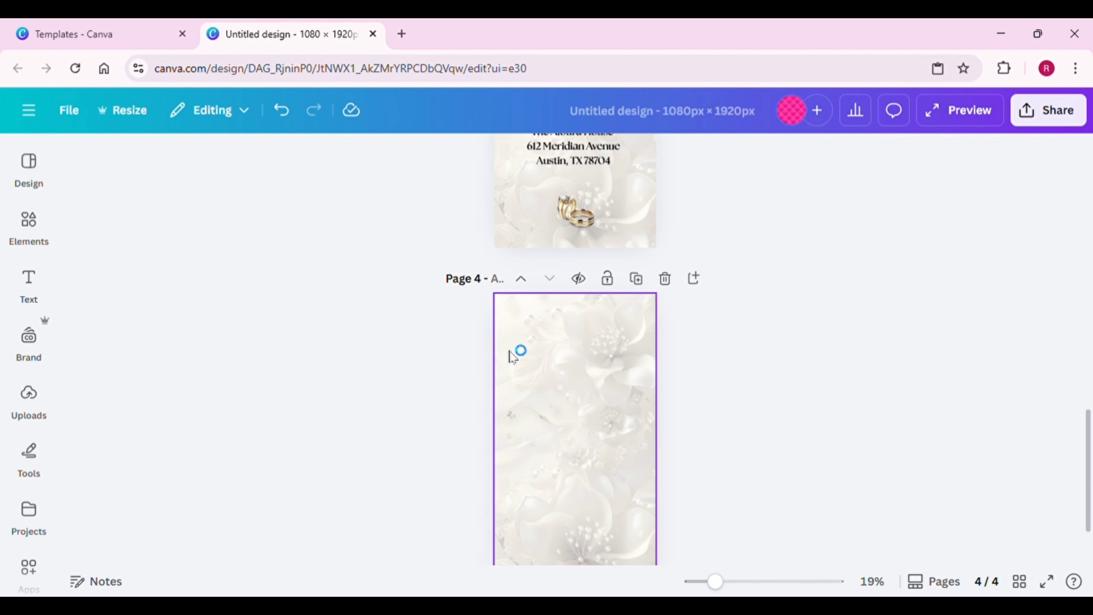
scroll(559, 187, up, 4)
scroll(580, 475, down, 2)
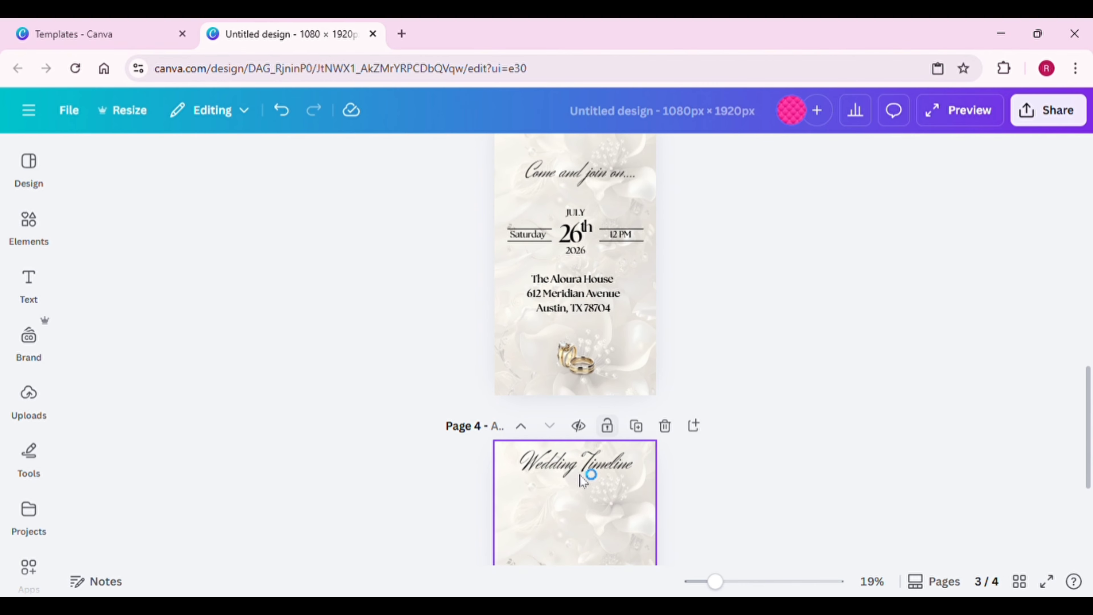
scroll(573, 415, down, 3)
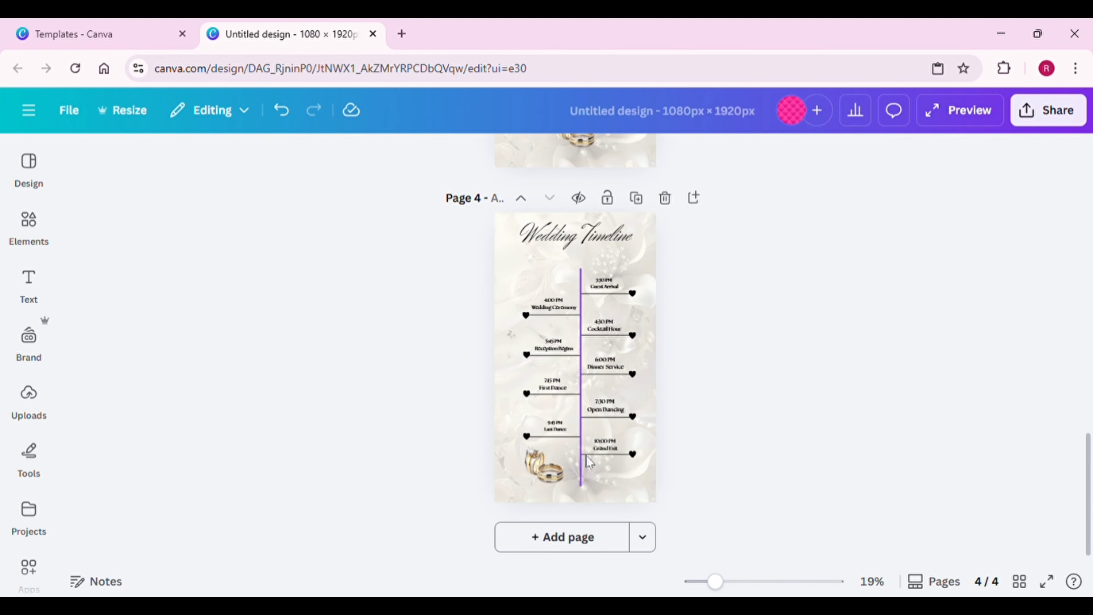
scroll(592, 404, up, 2)
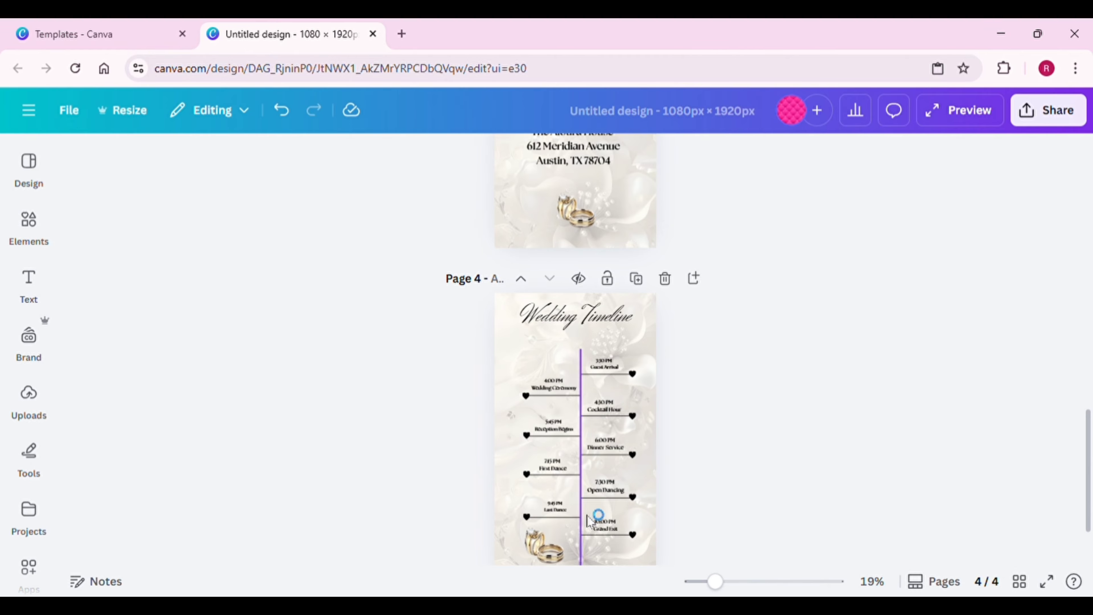
scroll(592, 508, down, 2)
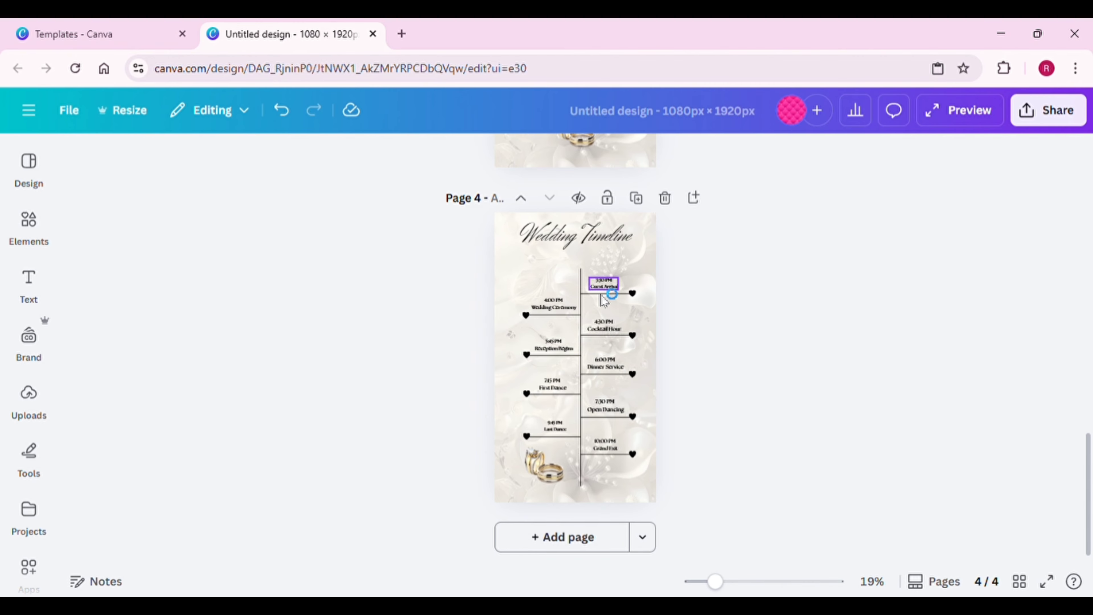
click(730, 580)
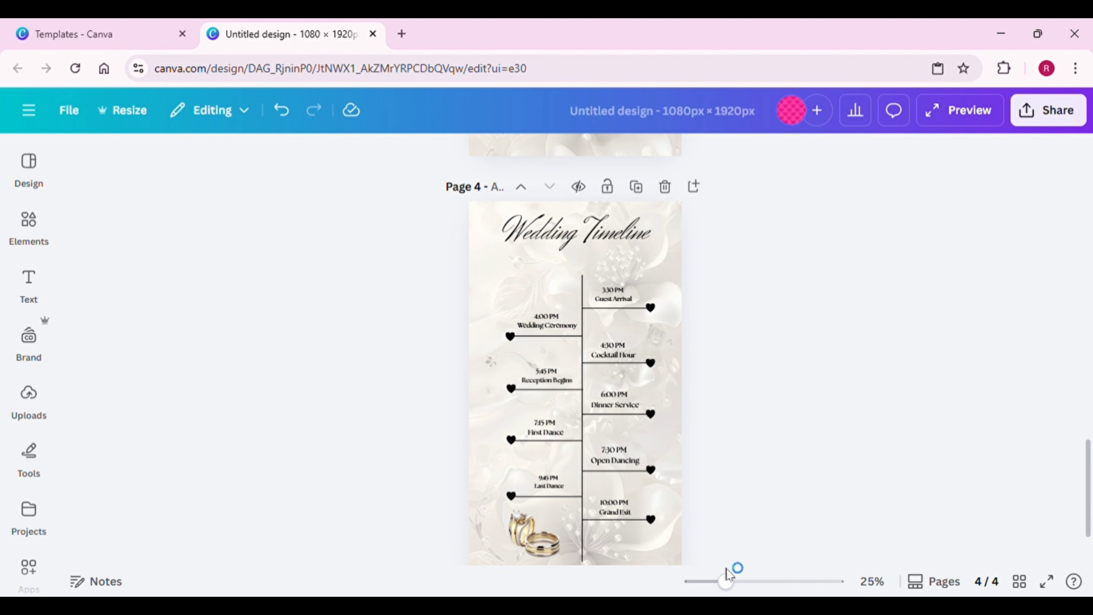
drag(730, 579, 725, 581)
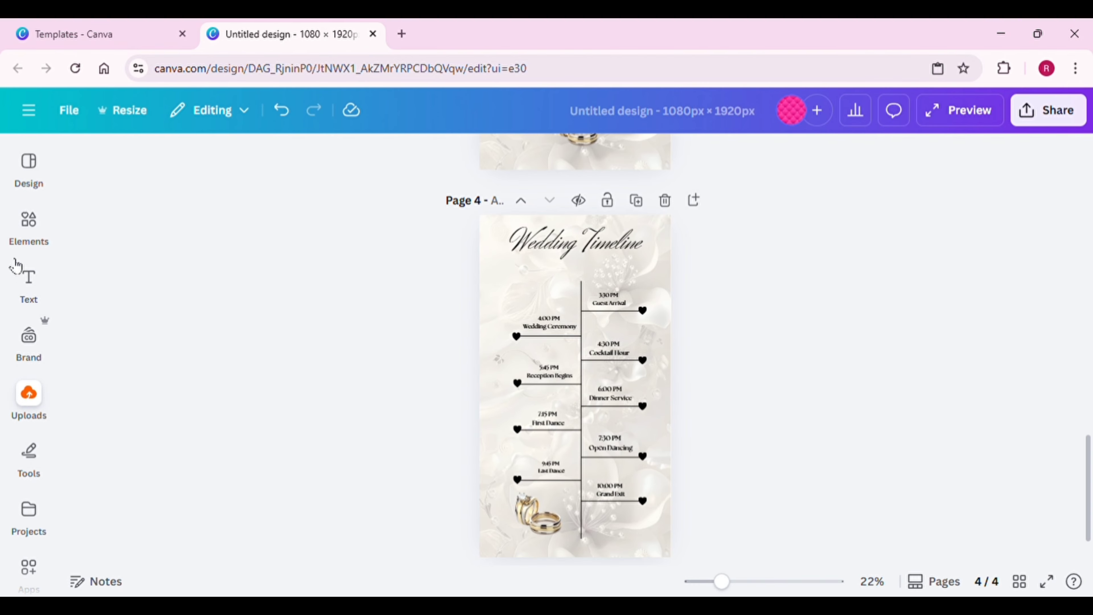
Clear the wedding rings search and search the elements library for "timeline"
click(30, 224)
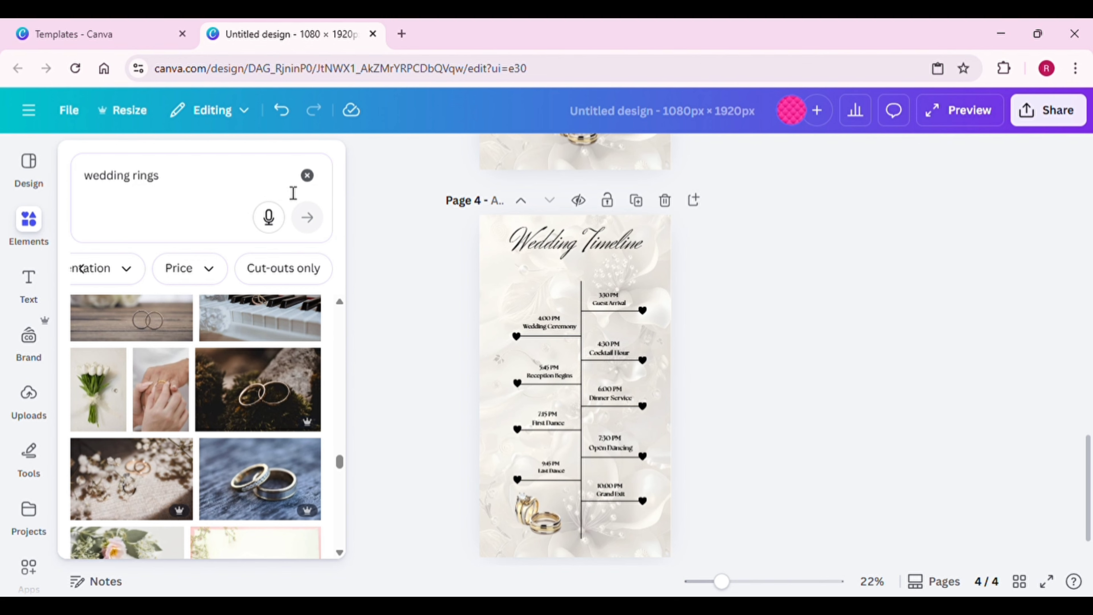
click(307, 176)
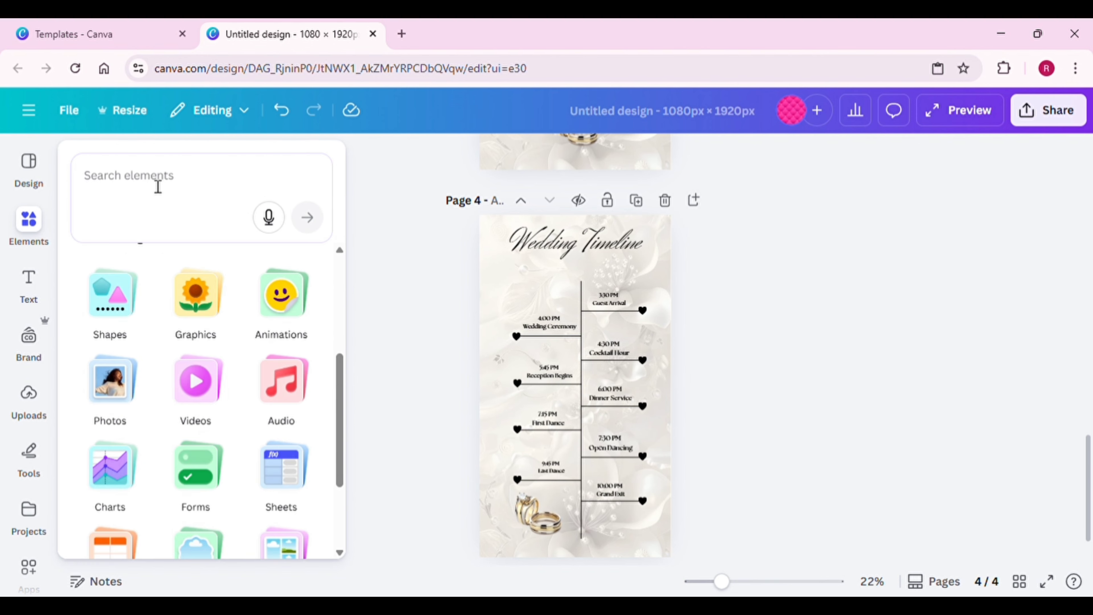
click(161, 185)
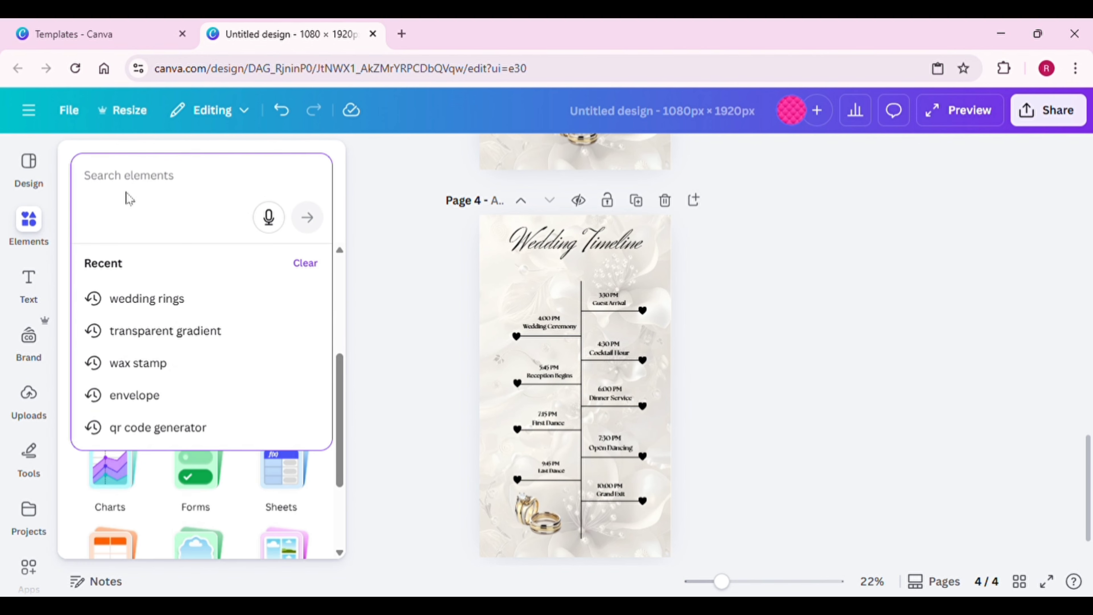
text(t)
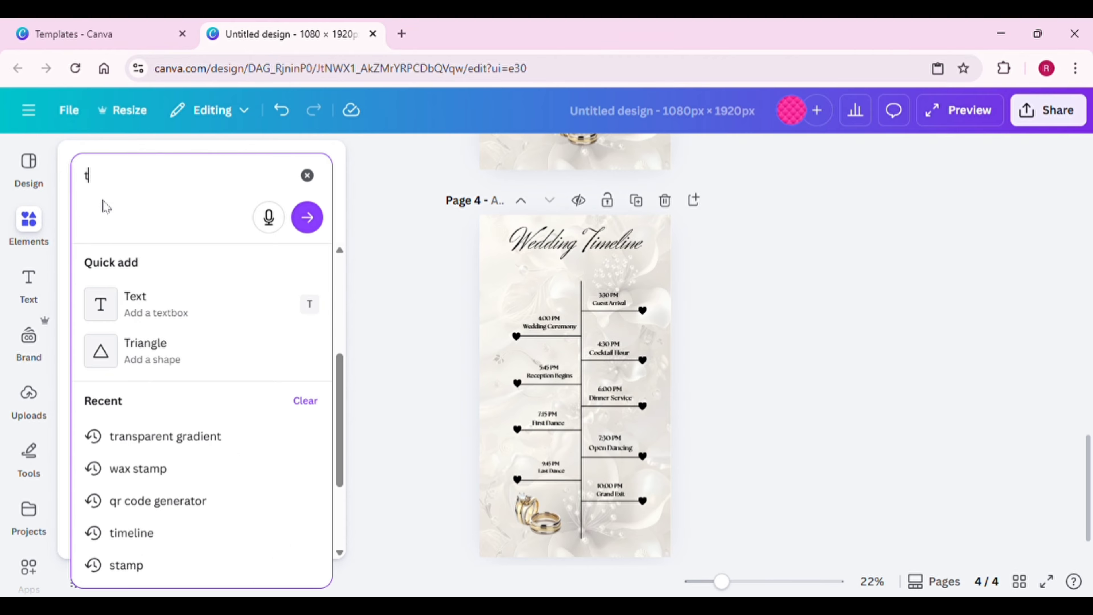
text(ime)
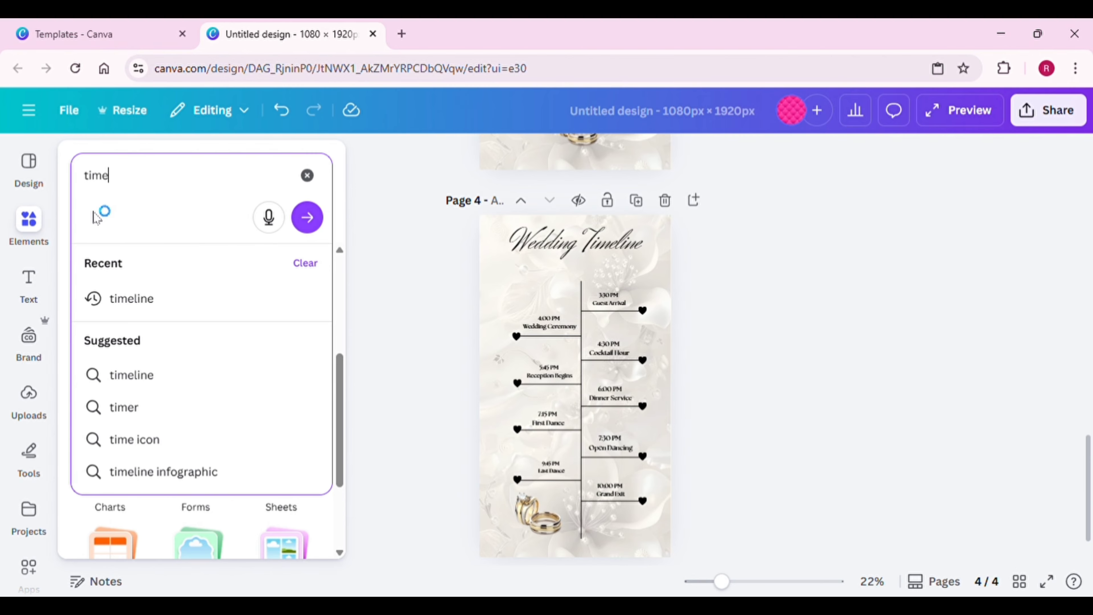
click(148, 298)
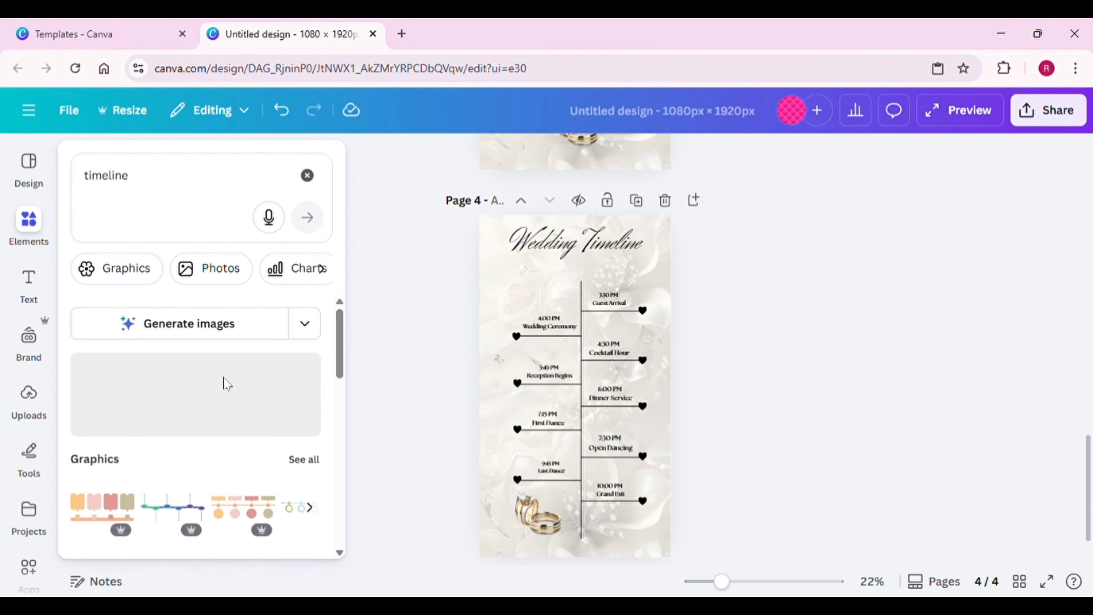
Browse all timeline graphics in the search results, examining the line-style timeline designs
scroll(269, 444, down, 5)
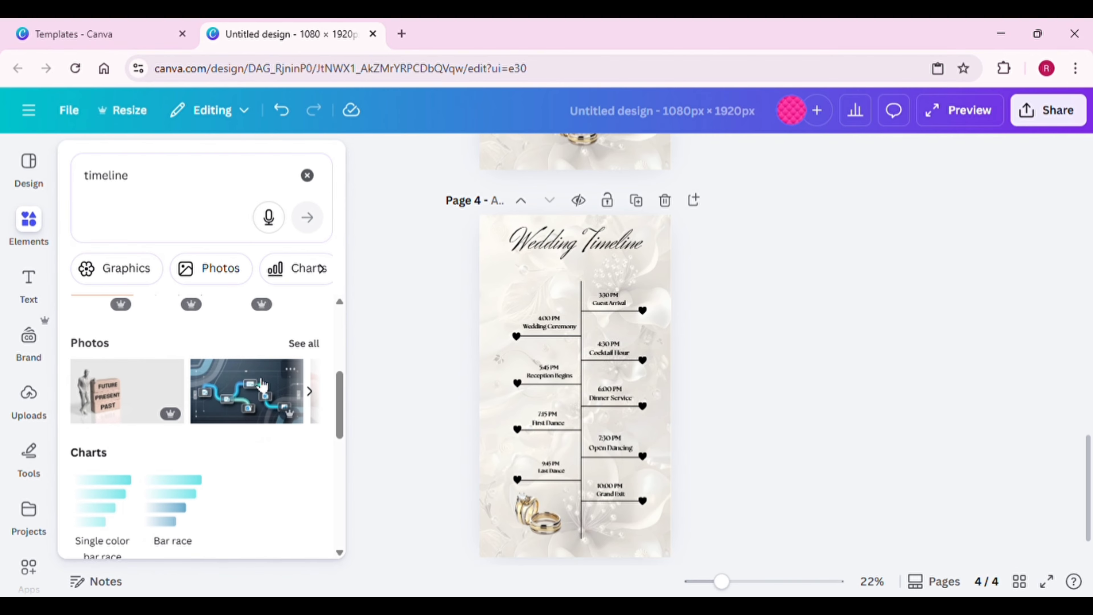
scroll(267, 443, up, 3)
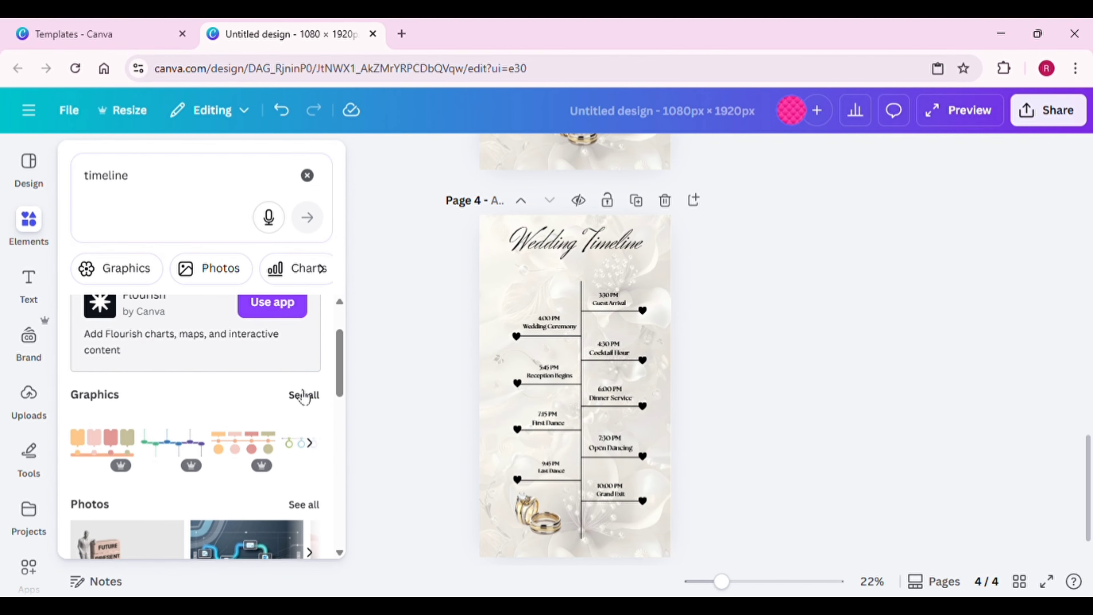
click(304, 397)
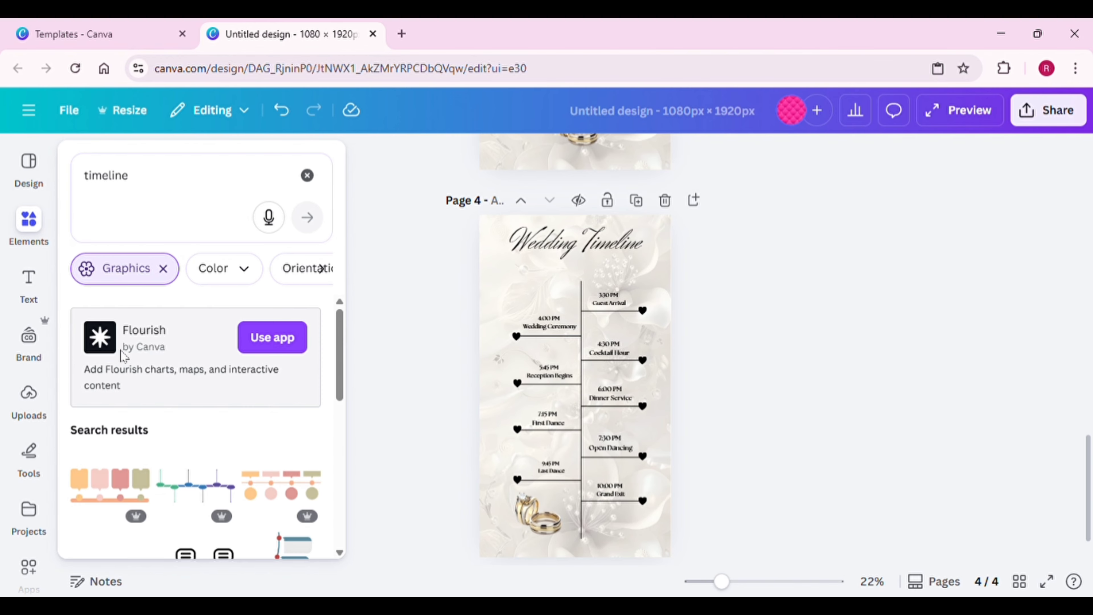
key(Escape)
scroll(51, 173, down, 2)
click(51, 163)
scroll(210, 371, down, 8)
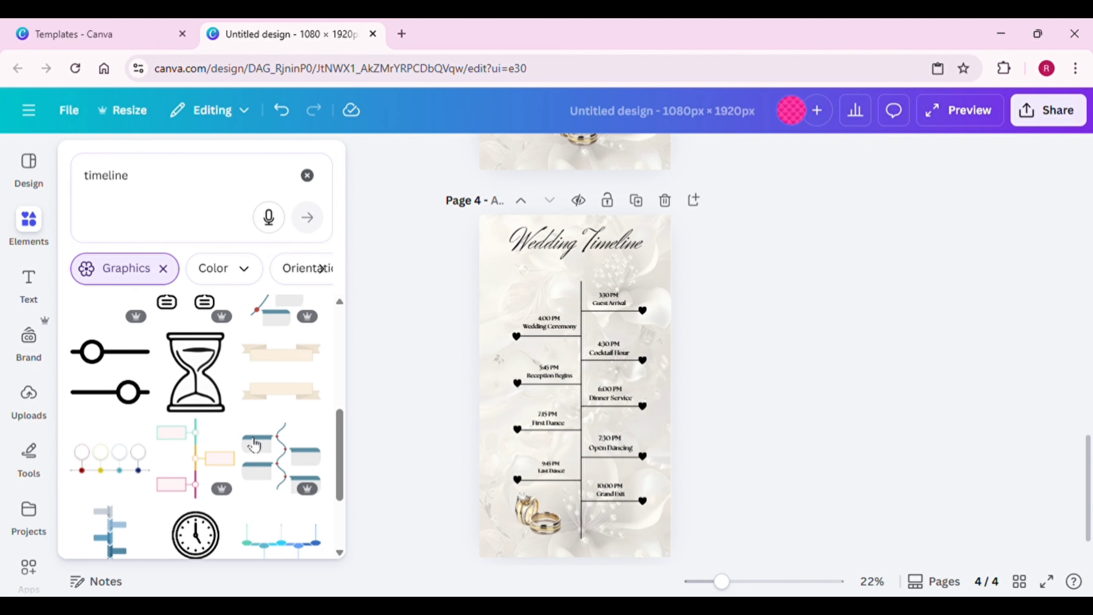
scroll(219, 465, down, 2)
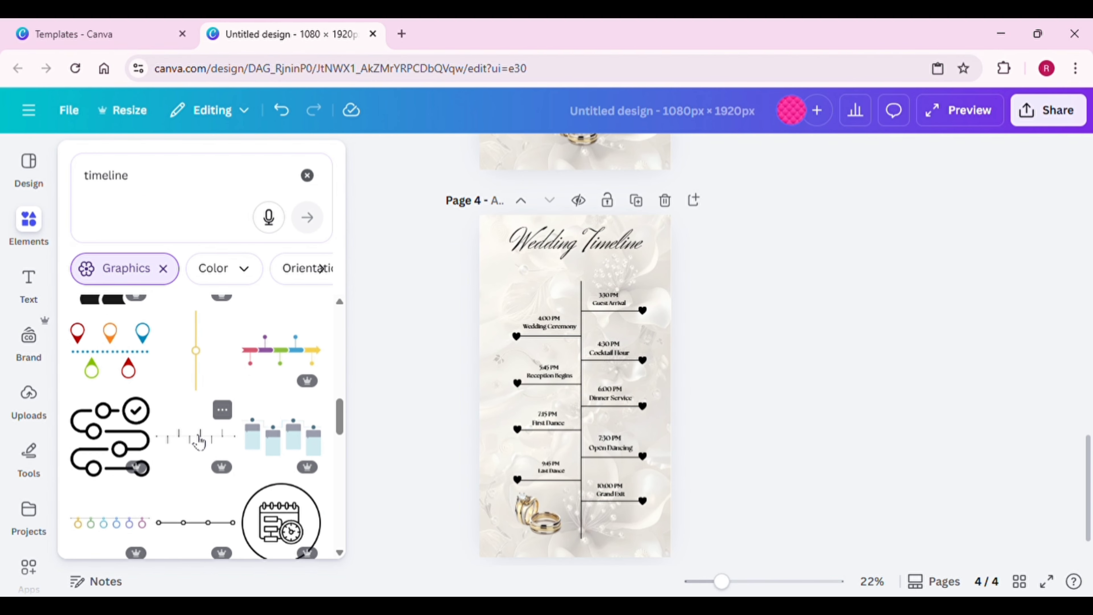
scroll(193, 450, up, 4)
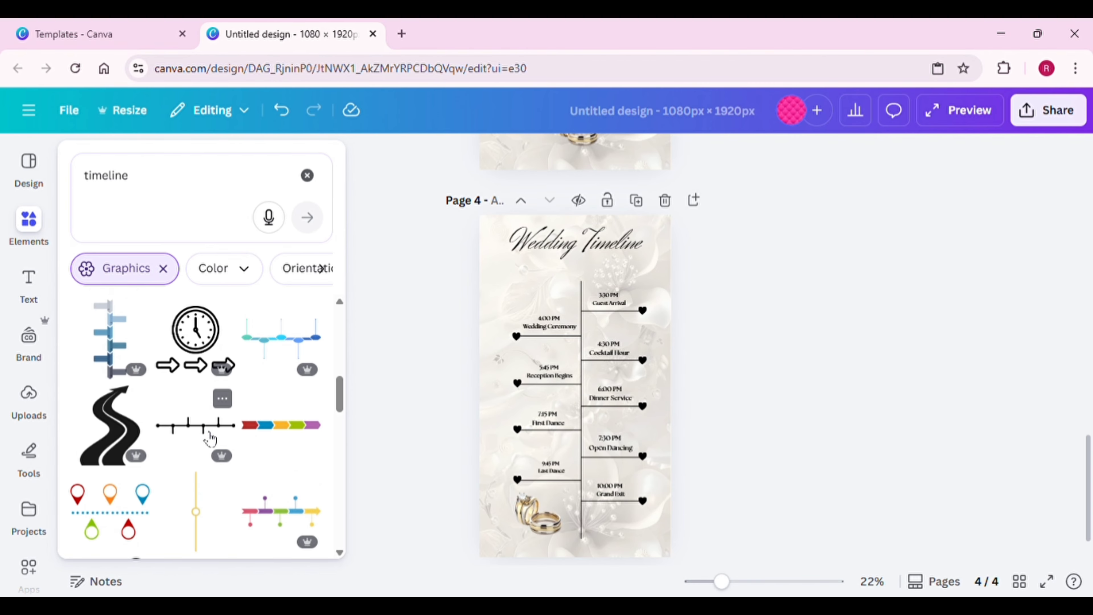
scroll(210, 437, down, 8)
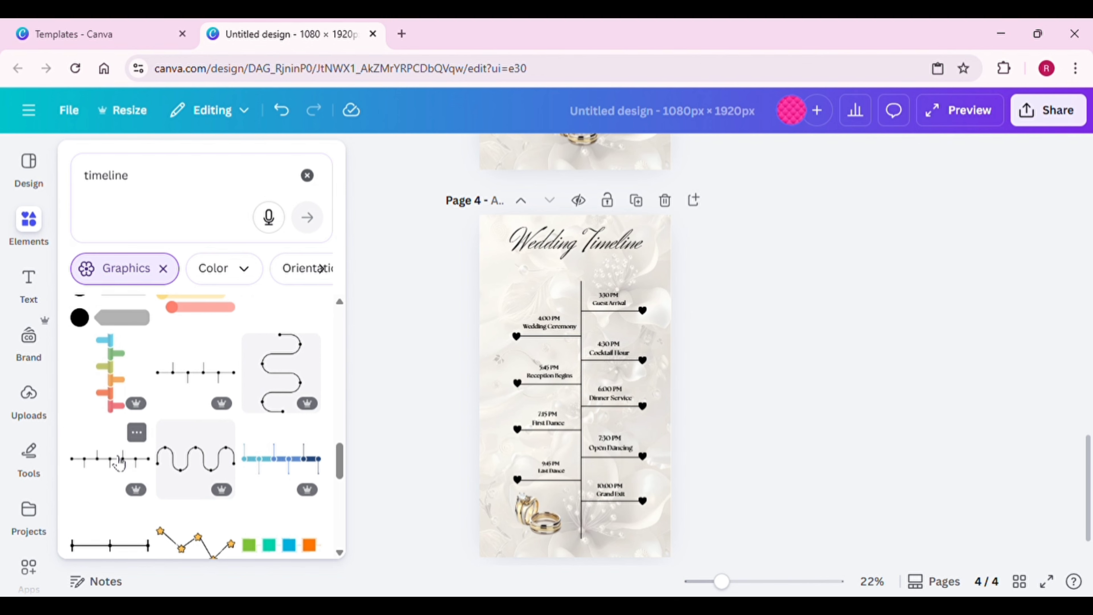
scroll(217, 451, down, 3)
scroll(217, 451, down, 1)
scroll(180, 401, up, 2)
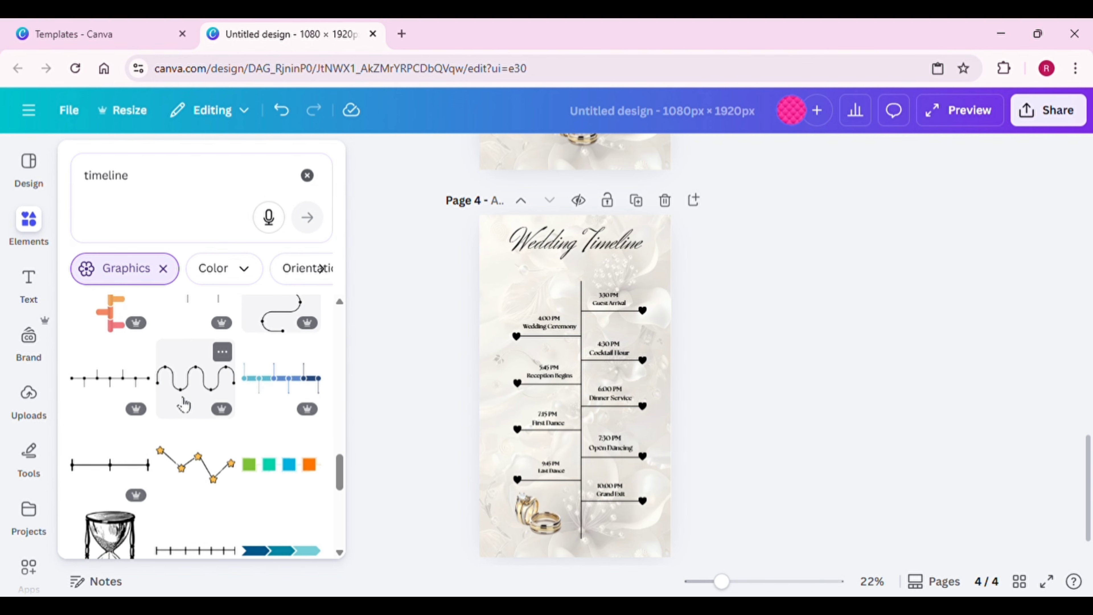
scroll(244, 467, down, 3)
click(441, 409)
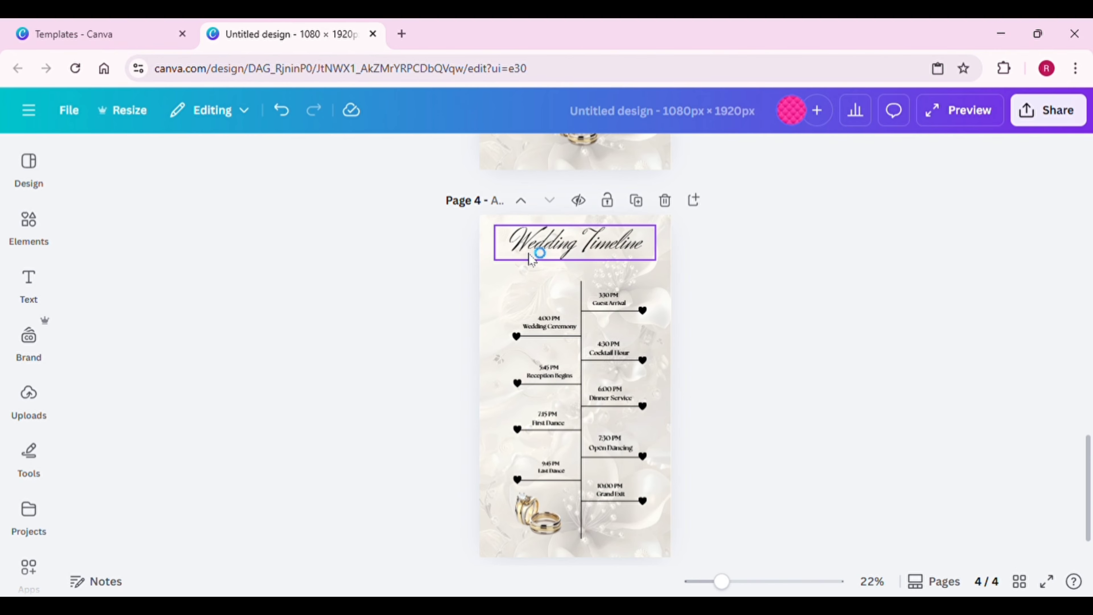
Set the fourth page's duration to 1.5 seconds
click(499, 316)
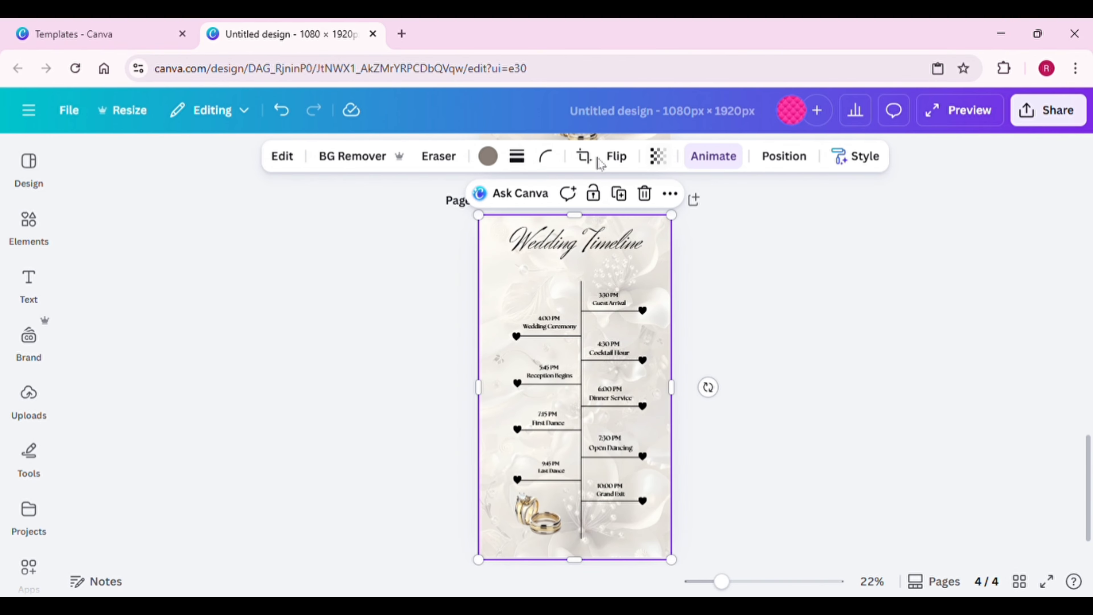
key(Escape)
click(470, 157)
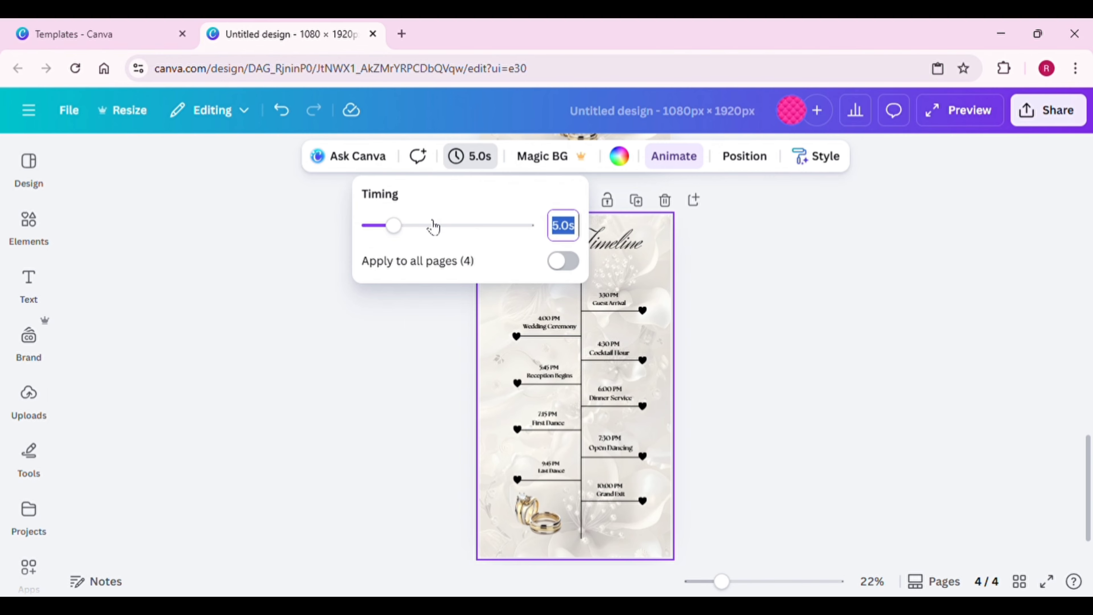
drag(395, 235, 389, 235)
drag(386, 232, 374, 227)
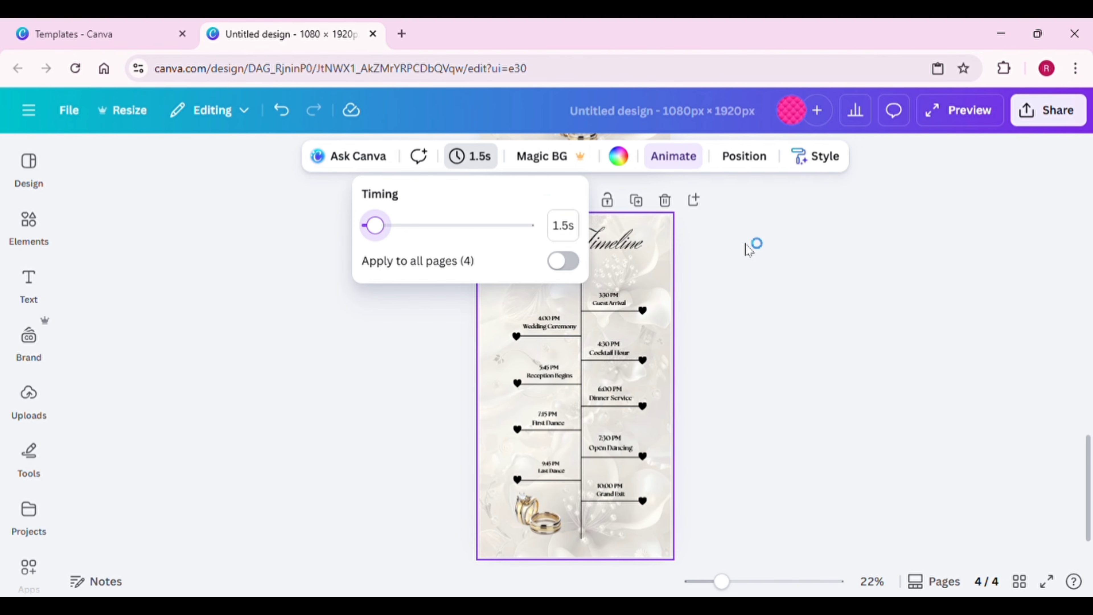
Apply the Pan page animation to the wedding timeline page
click(675, 159)
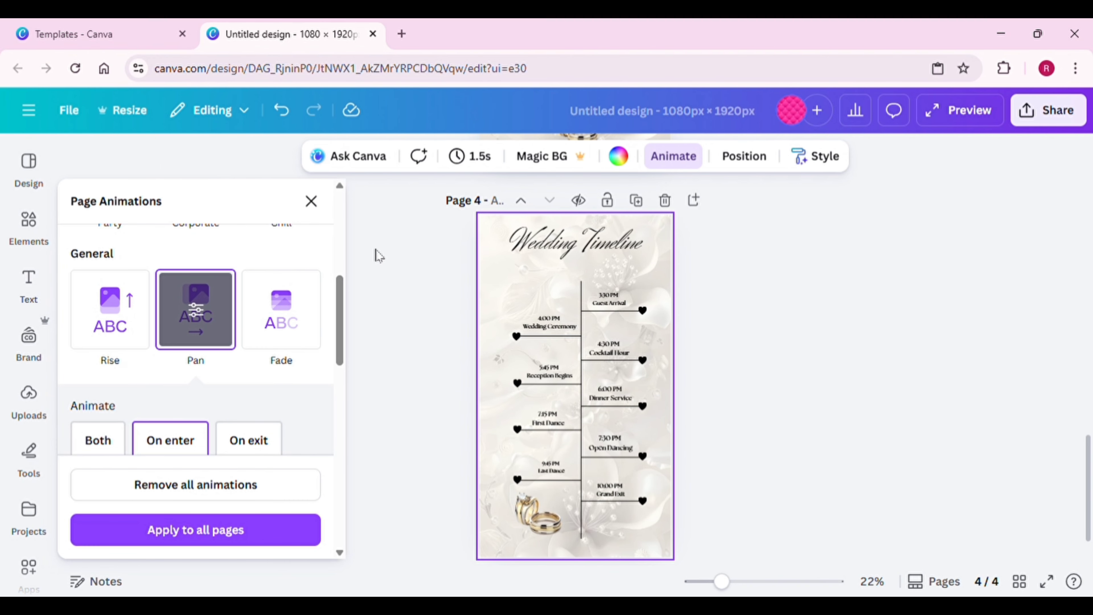
click(196, 366)
scroll(185, 389, up, 5)
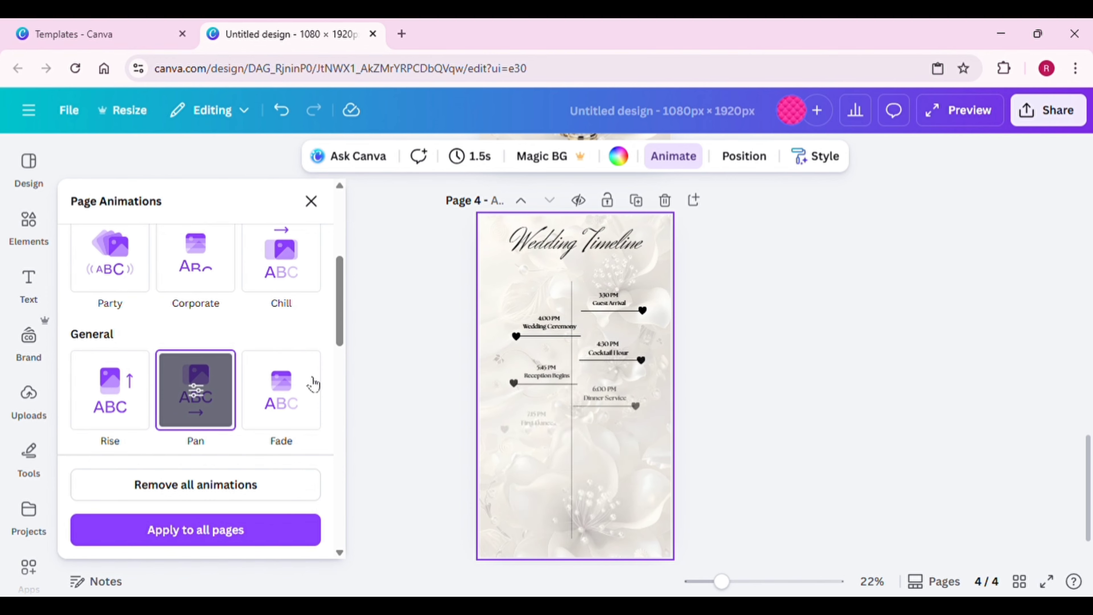
click(748, 345)
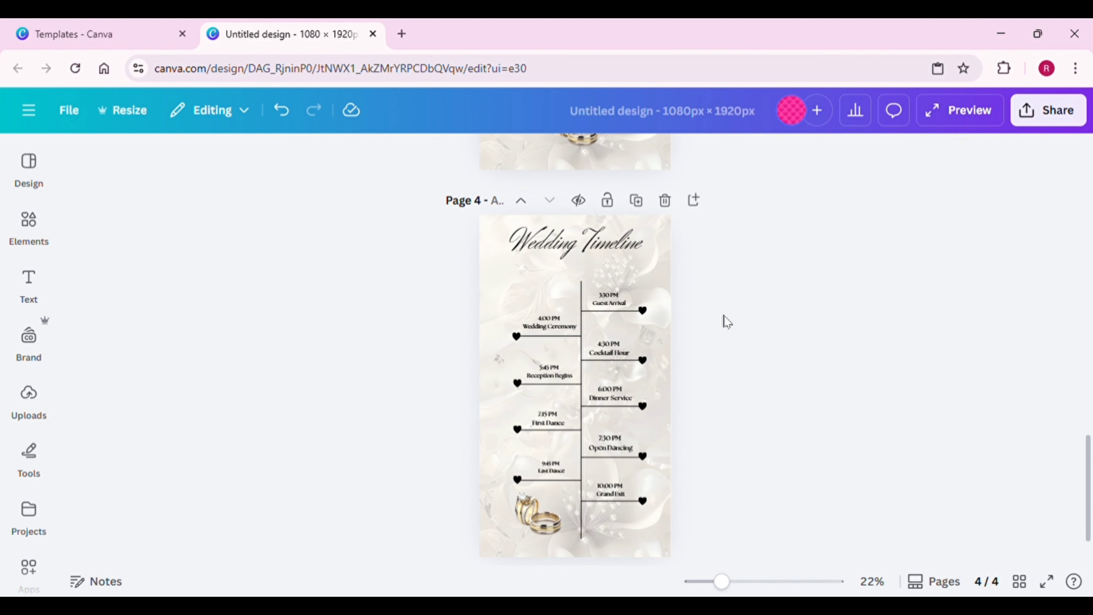
Add a blank fifth page after the wedding timeline page
scroll(603, 452, down, 2)
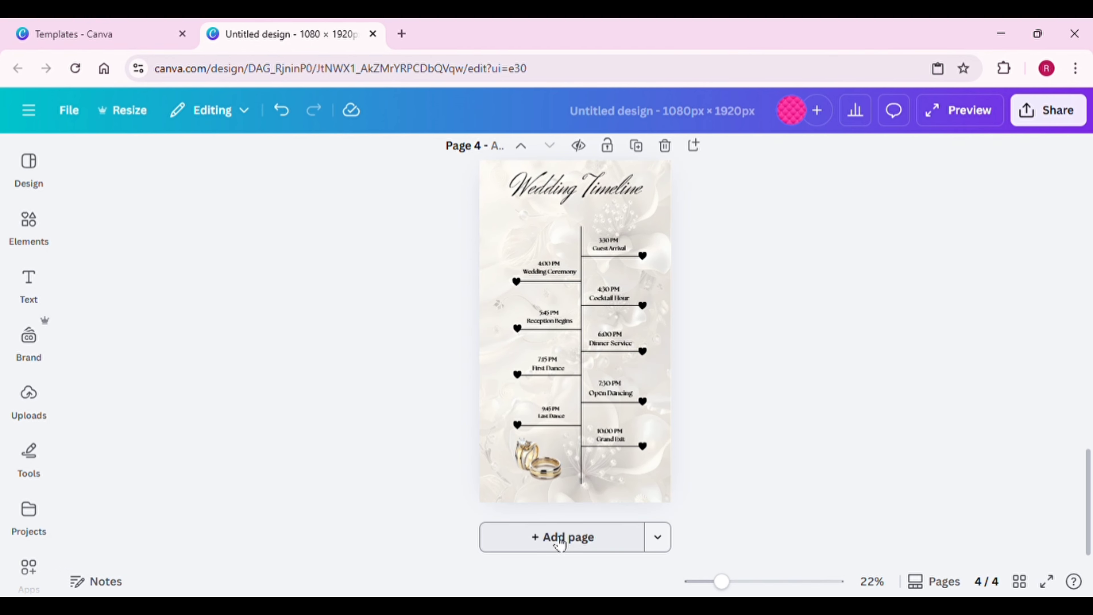
click(559, 539)
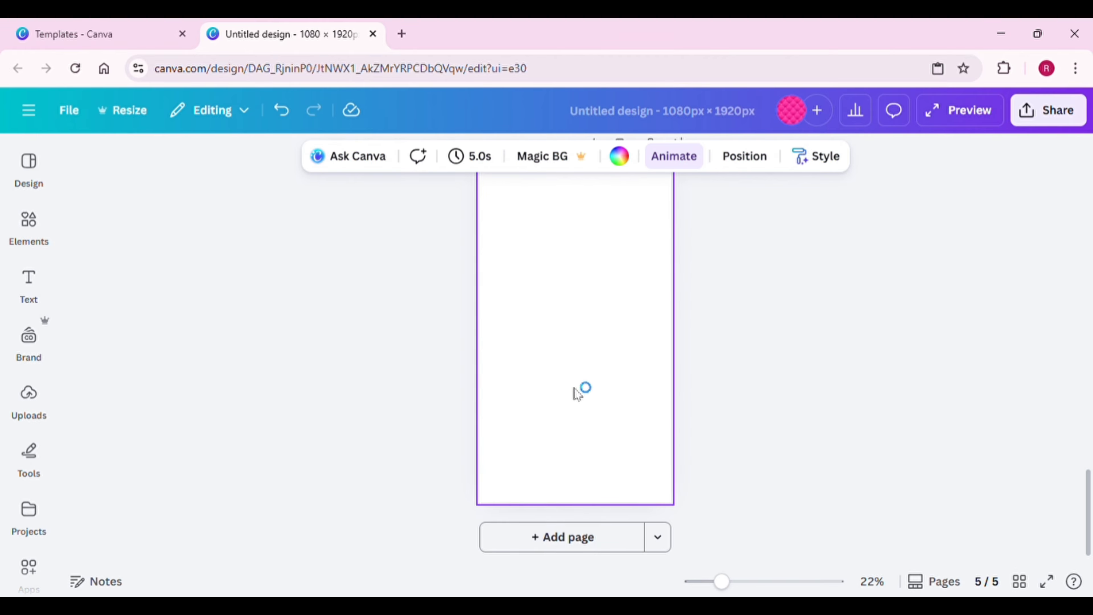
right_click(568, 379)
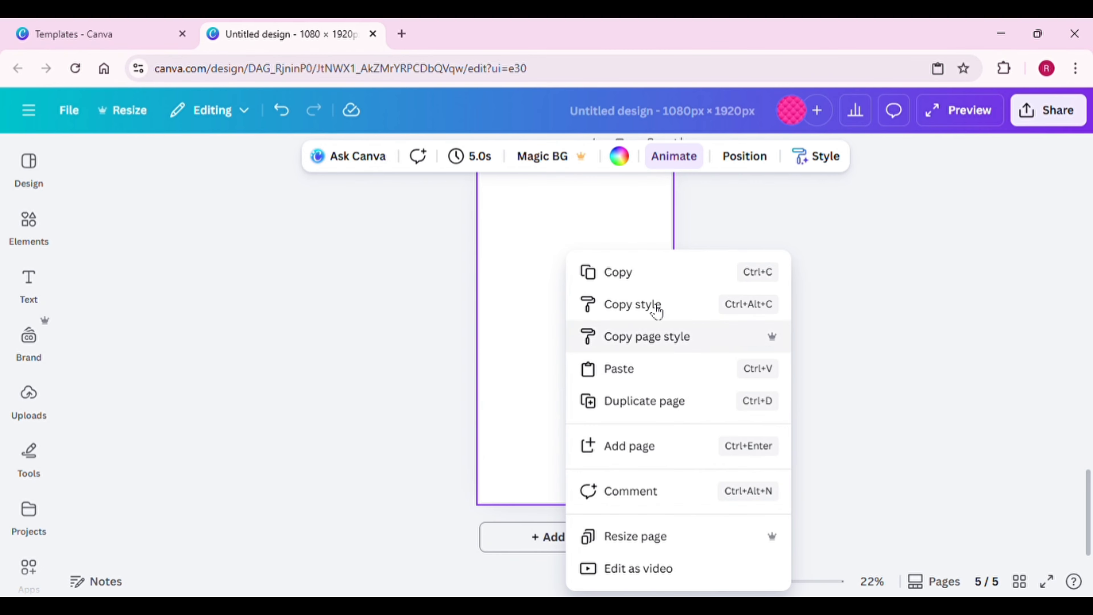
click(621, 374)
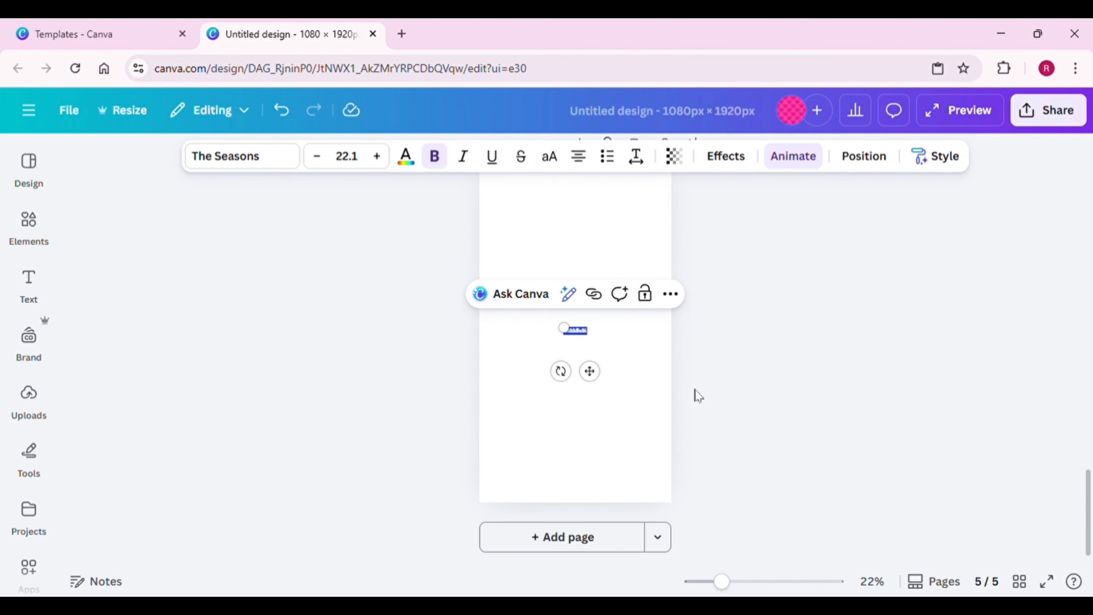
key(BackSpace)
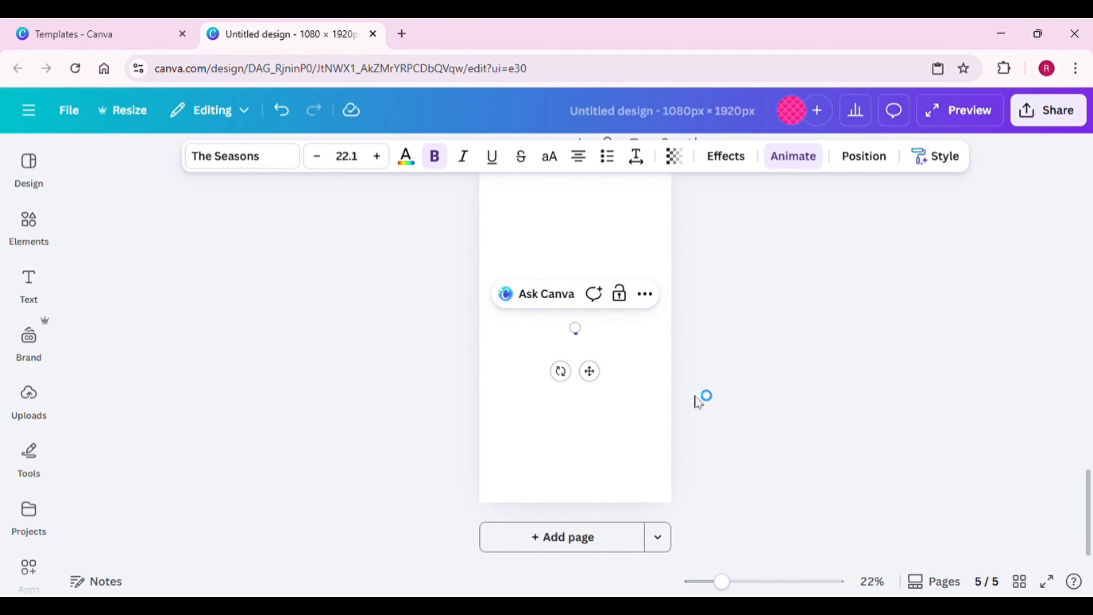
click(426, 383)
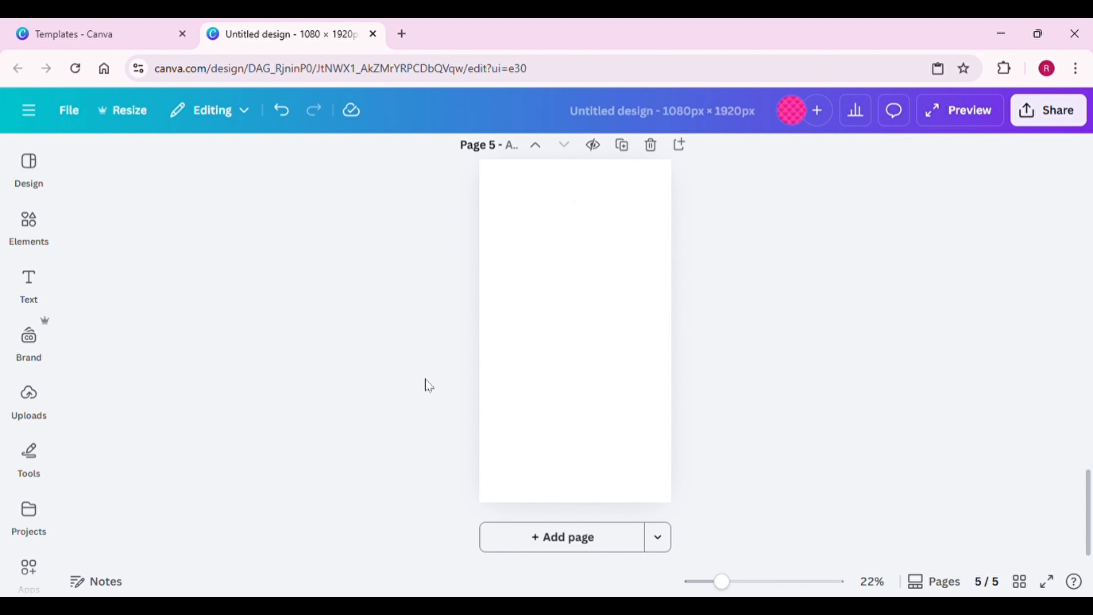
Set the fifth page's background to the solid colour #DDDED8
click(603, 241)
click(623, 162)
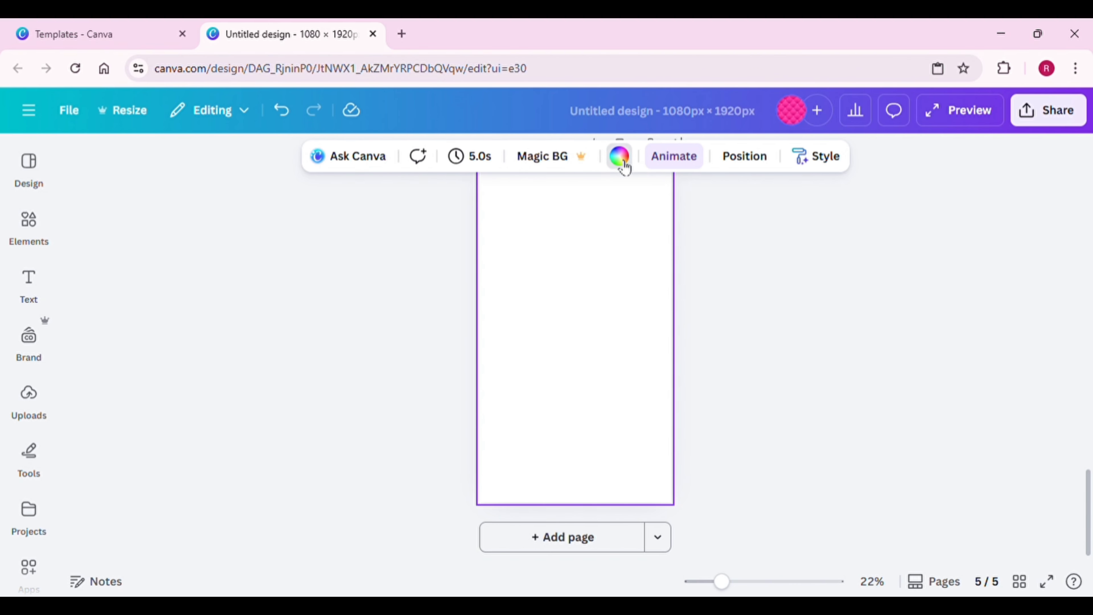
click(86, 320)
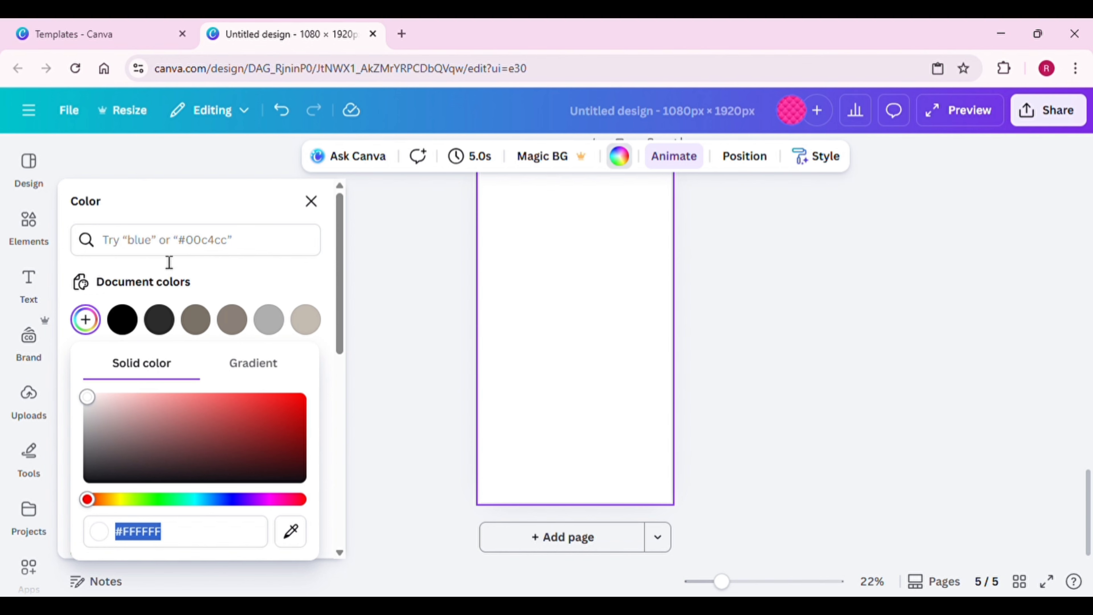
text(#DDDED8)
click(417, 371)
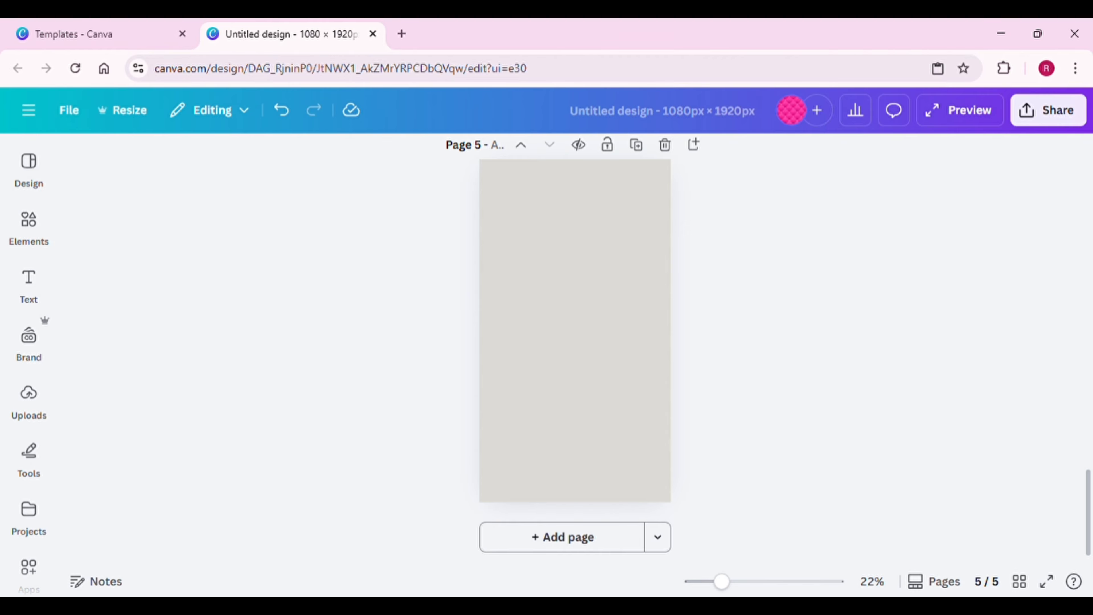
Review the earlier pages and examine the faded couple's photo on the fifth page, including its transparency setting
scroll(845, 356, up, 5)
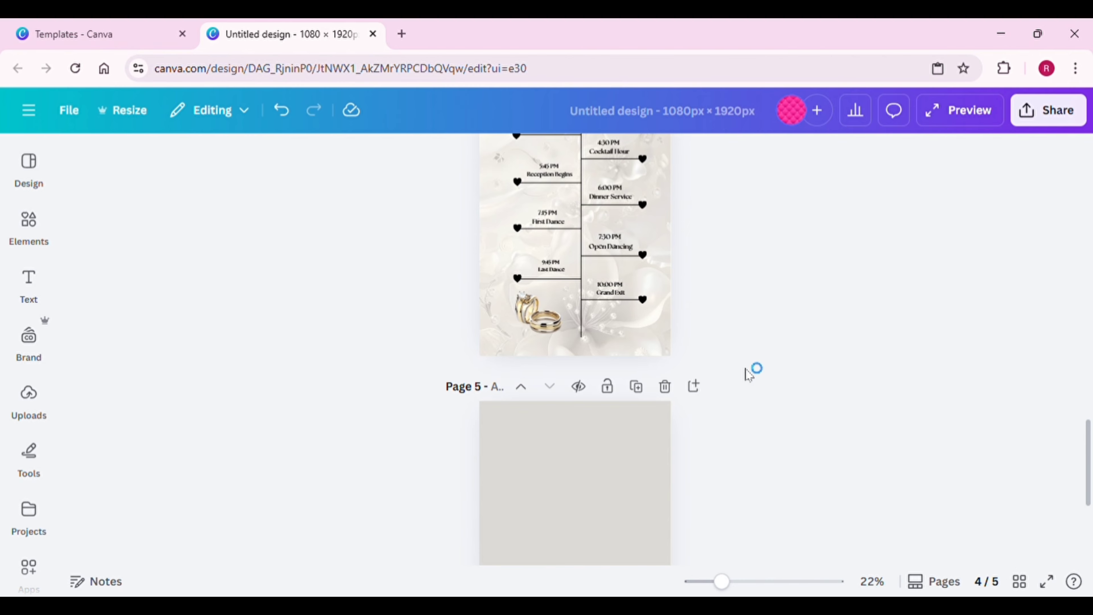
scroll(649, 267, up, 5)
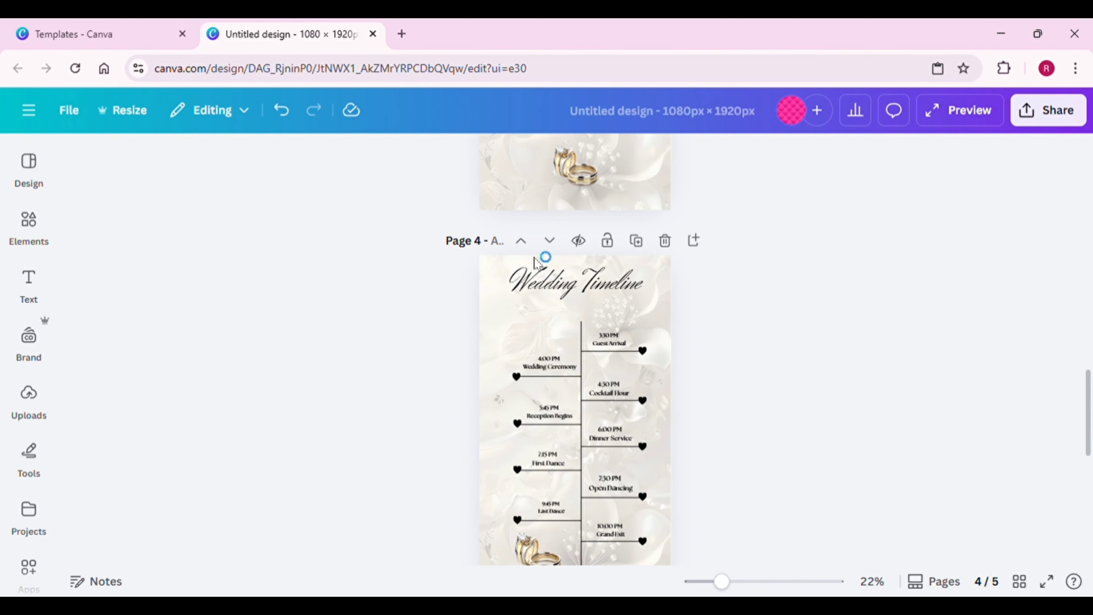
scroll(596, 382, down, 10)
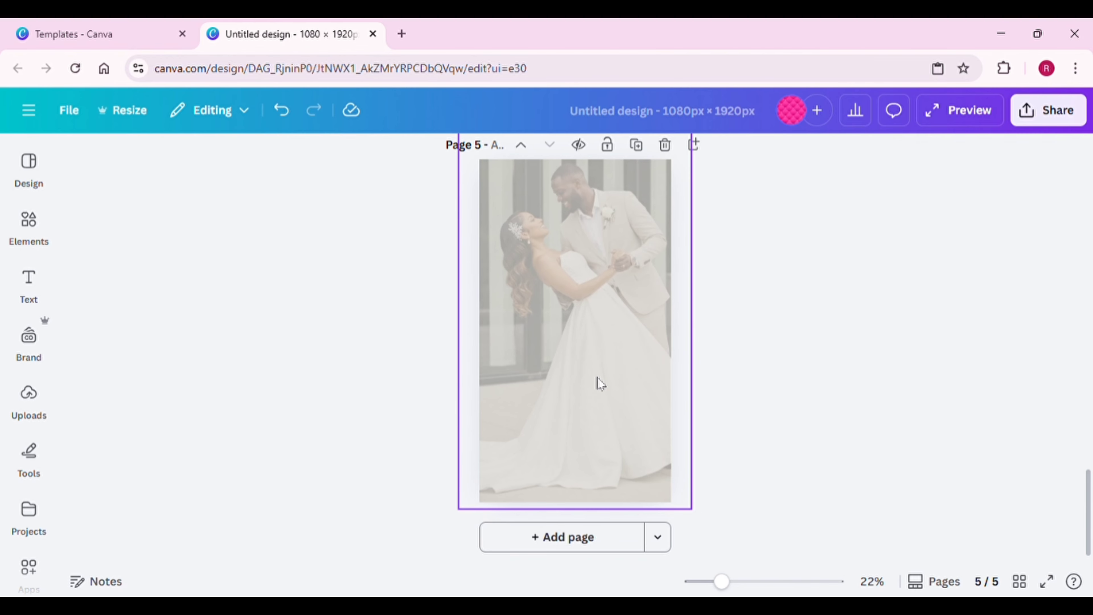
scroll(499, 378, up, 2)
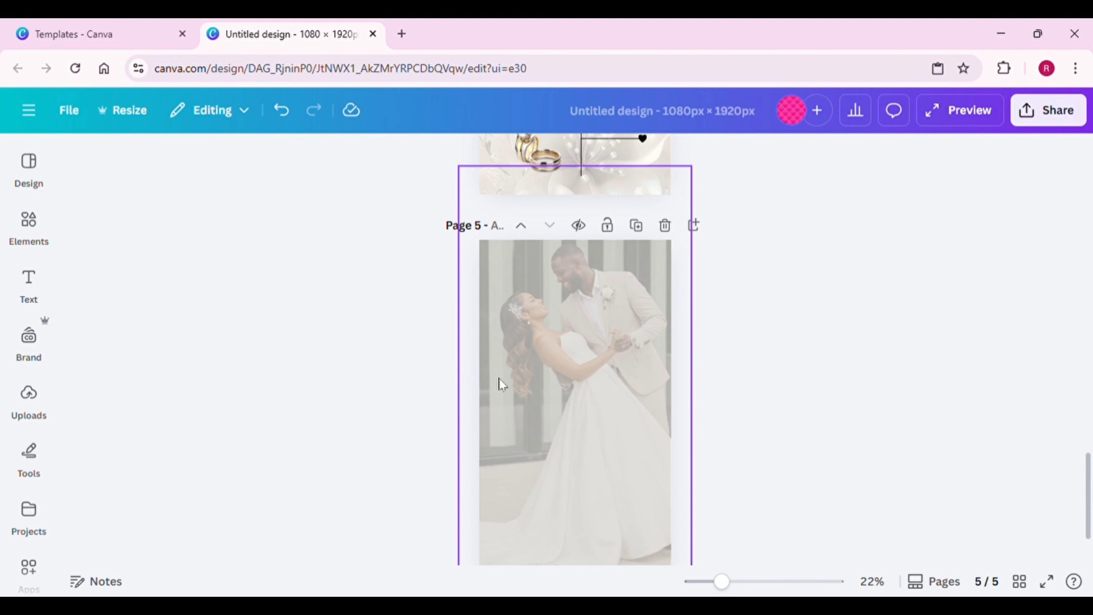
click(542, 316)
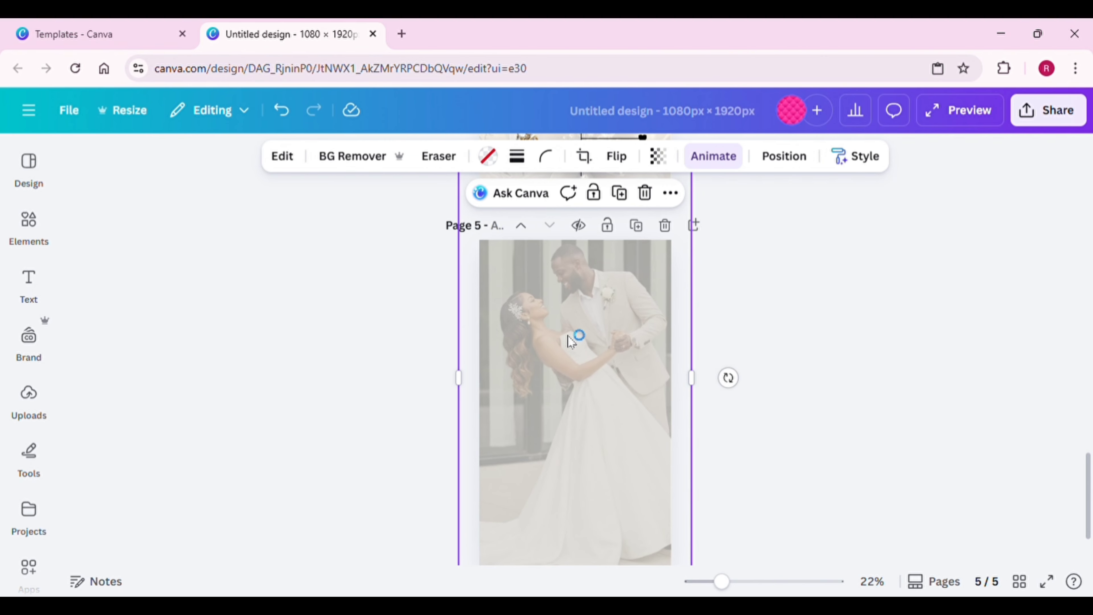
scroll(596, 348, up, 15)
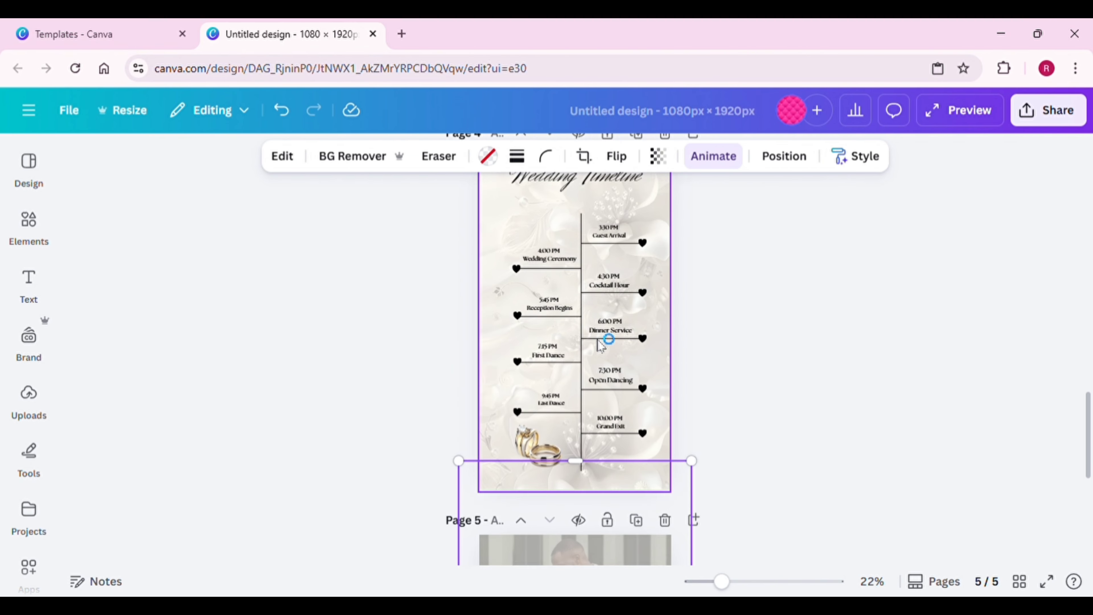
scroll(607, 327, down, 15)
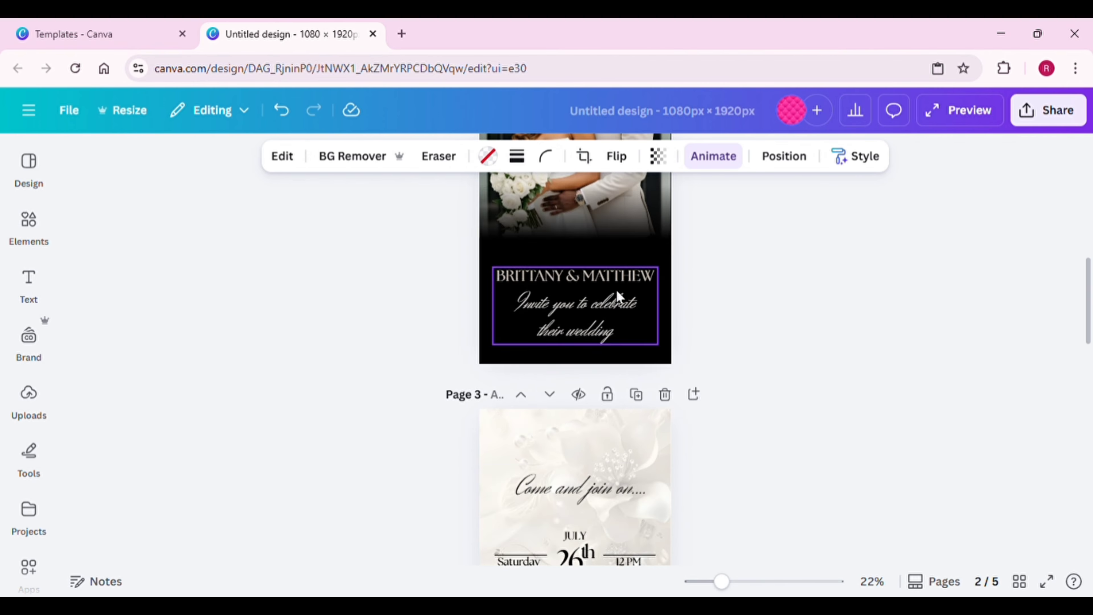
scroll(612, 366, down, 5)
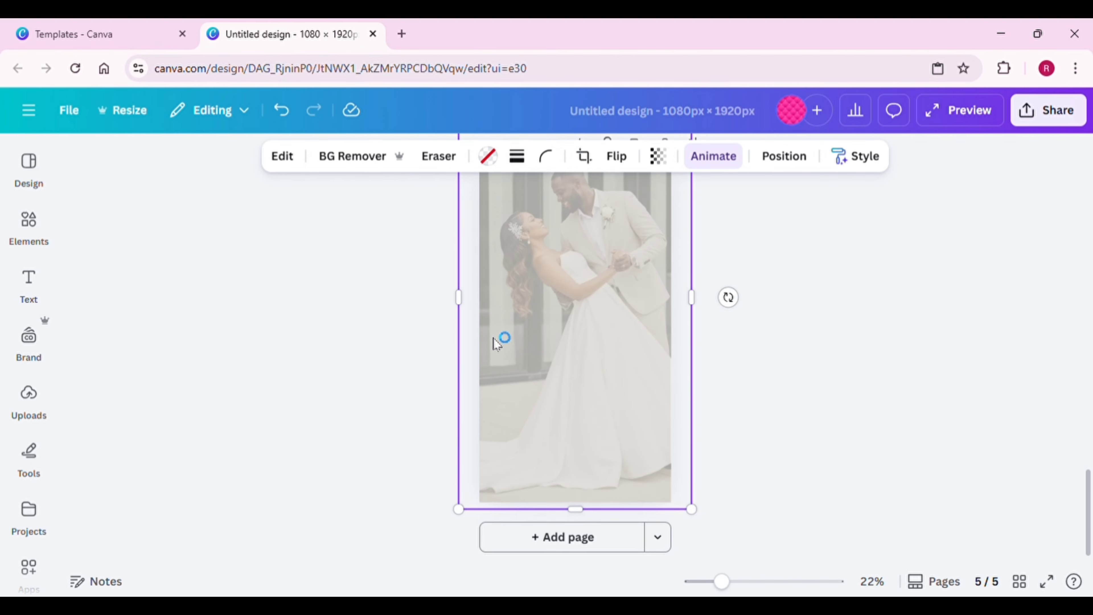
click(666, 159)
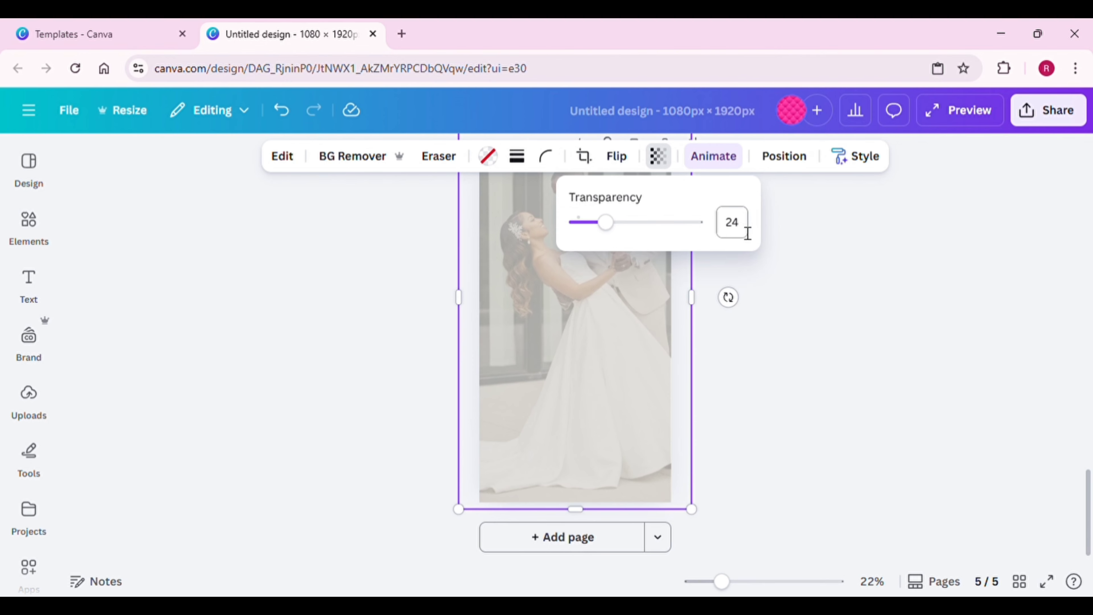
click(847, 323)
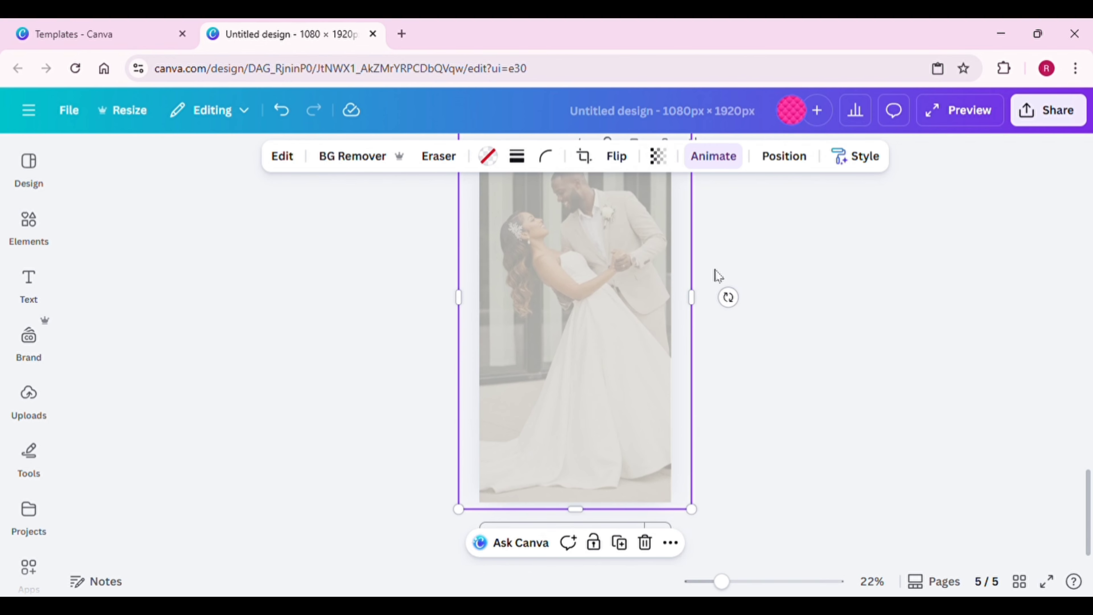
Crop the bottom edge of the fifth page's couple photo up to the page's lower edge
click(809, 322)
click(576, 461)
drag(588, 513, 588, 505)
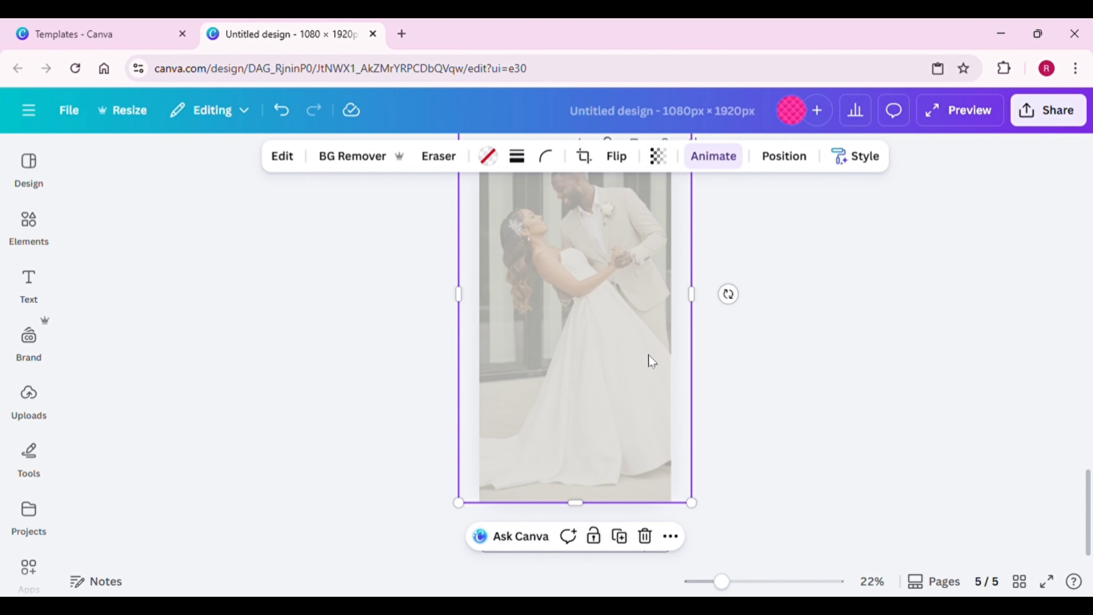
Examine the font and size of the "Please......" text on the fifth page, and review the page's RSVP layout
scroll(652, 361, up, 2)
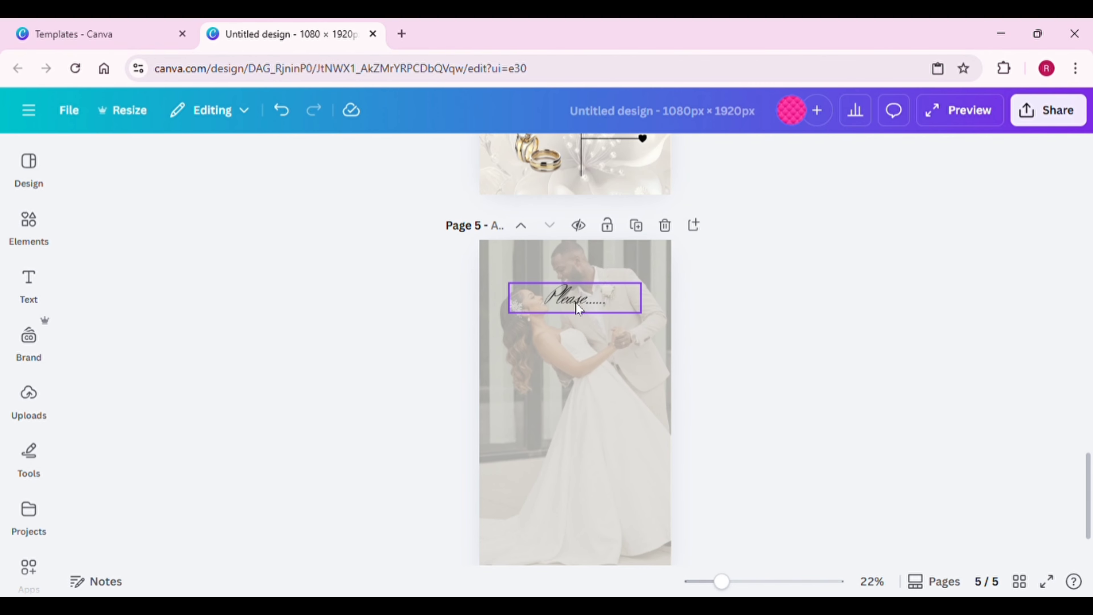
click(575, 302)
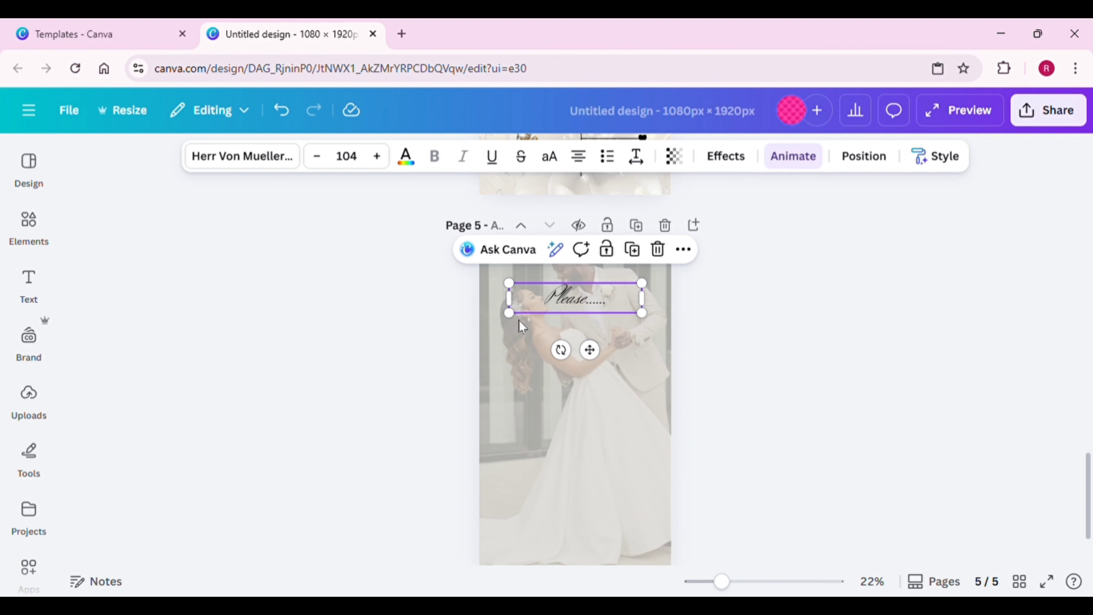
click(806, 409)
scroll(378, 300, down, 2)
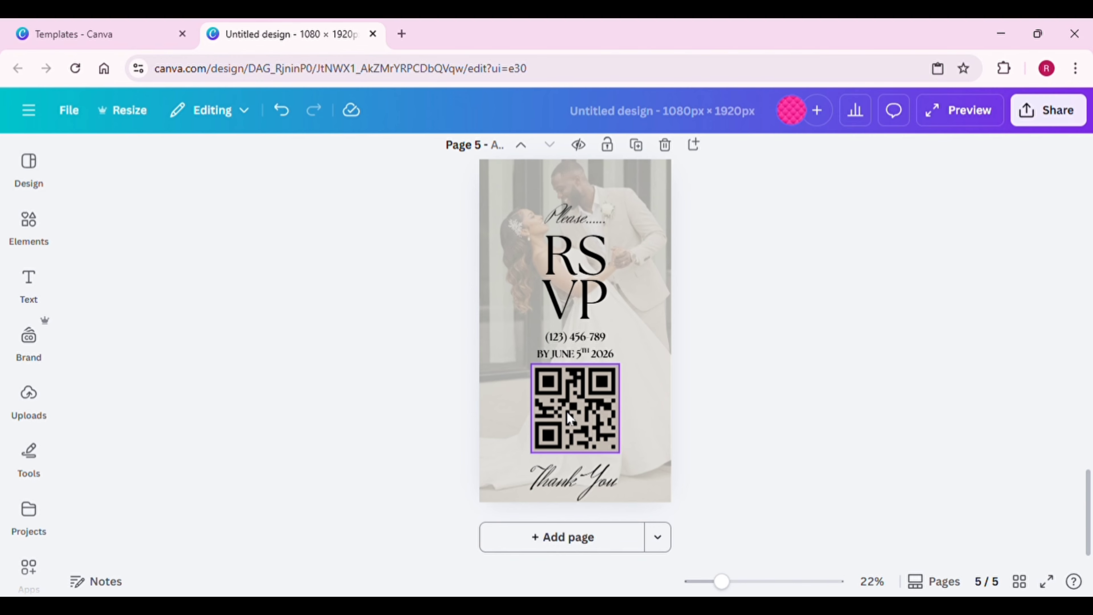
Search the elements for "qr code generator", examine its URL settings, and check the "Thank You" text on the fifth page
click(30, 232)
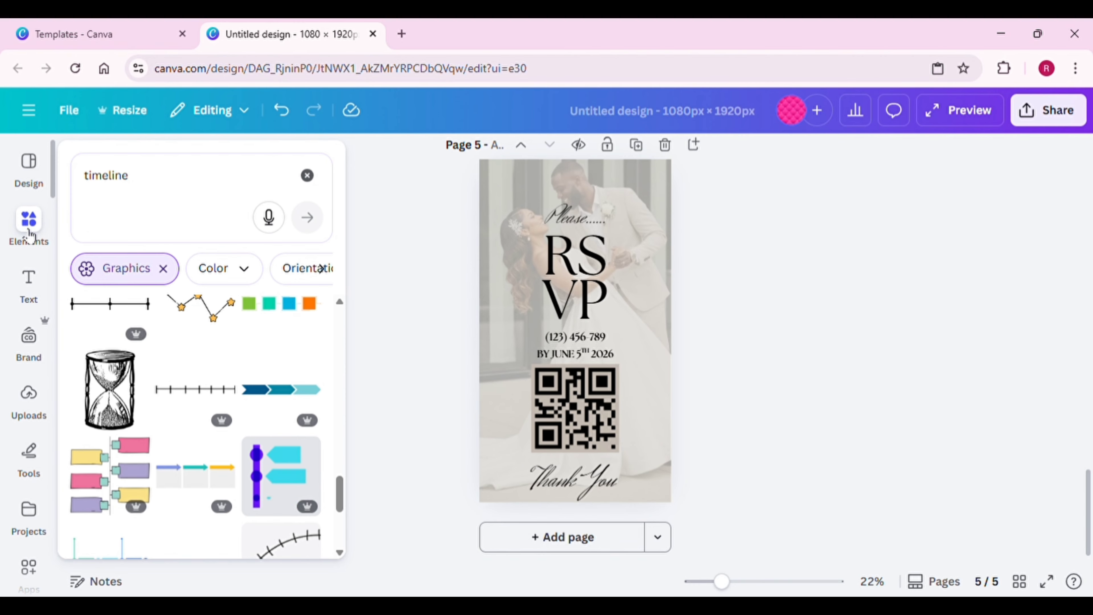
click(307, 175)
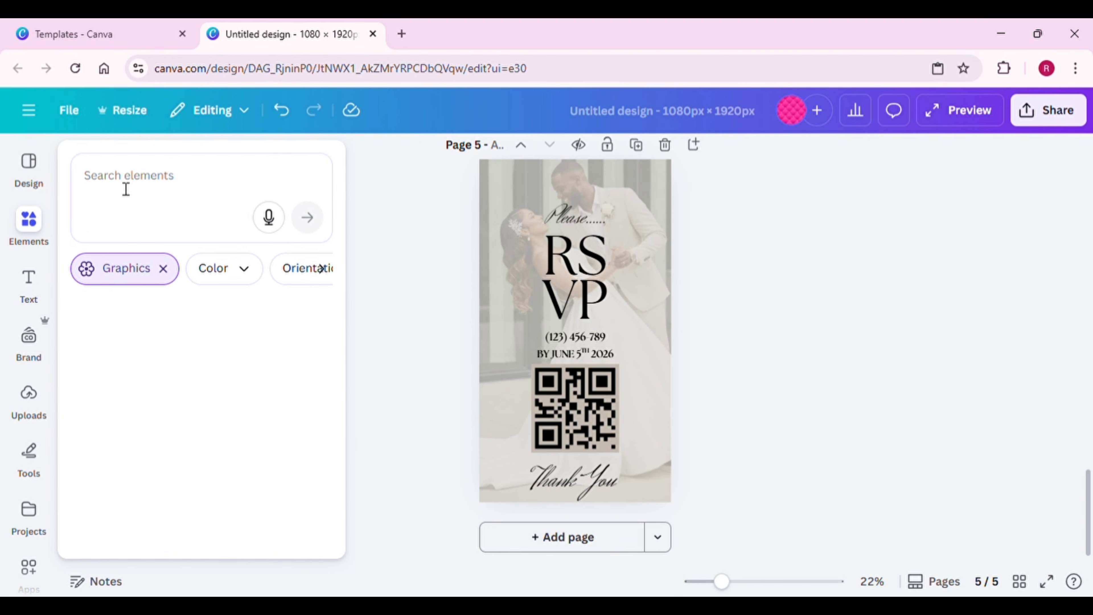
click(126, 188)
text(qr)
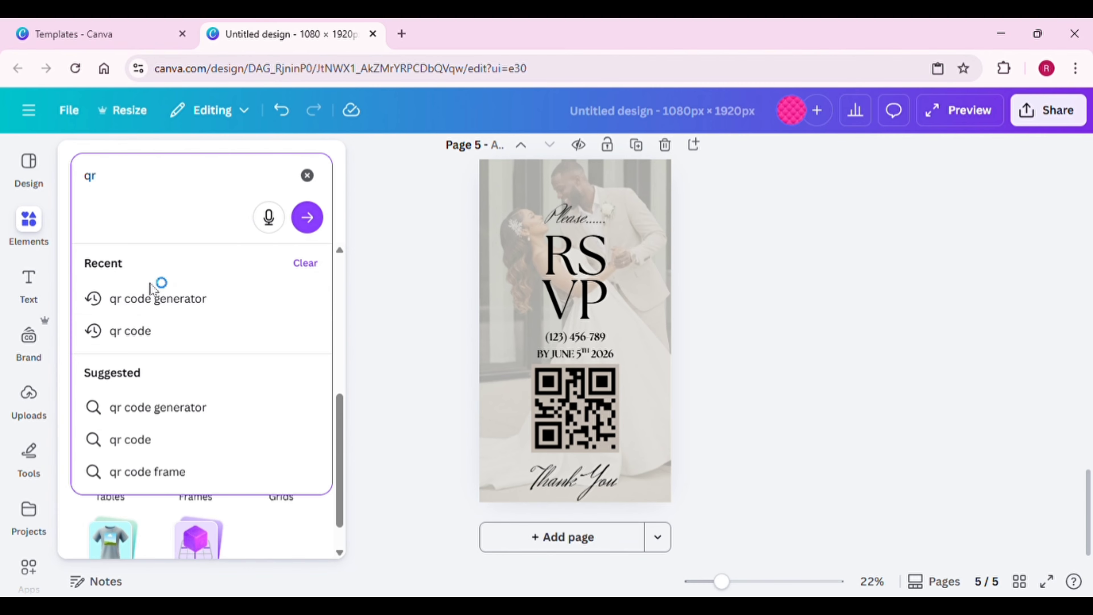
click(157, 303)
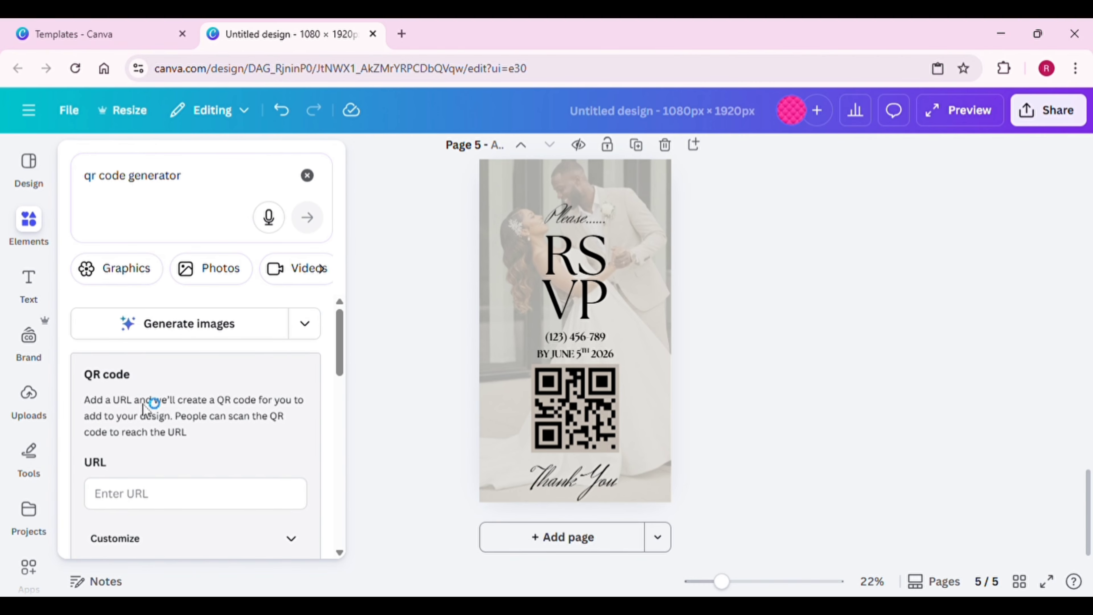
scroll(129, 417, down, 2)
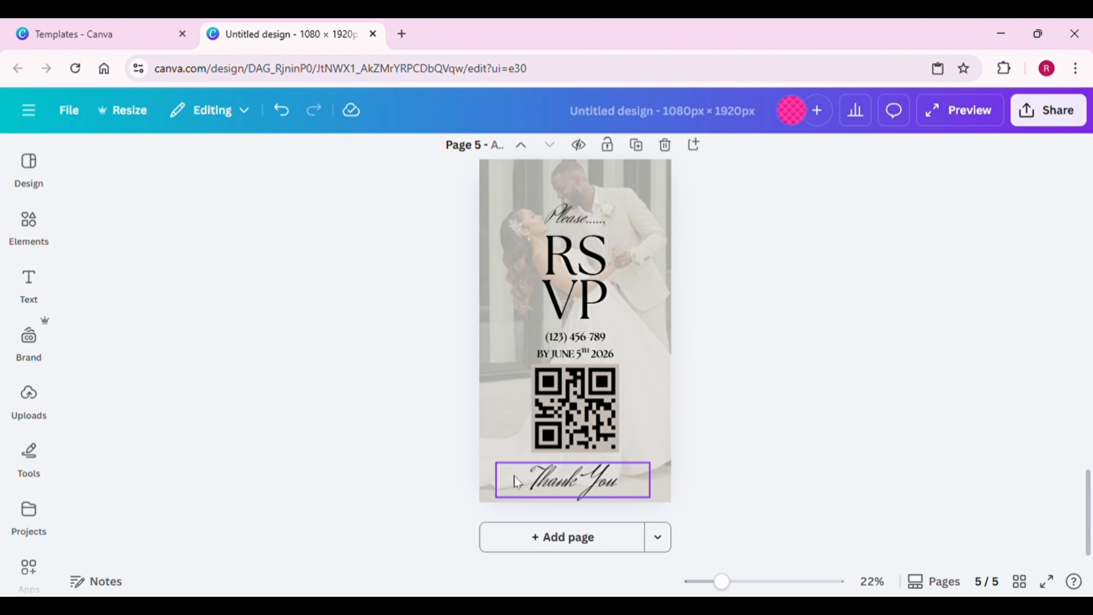
click(587, 490)
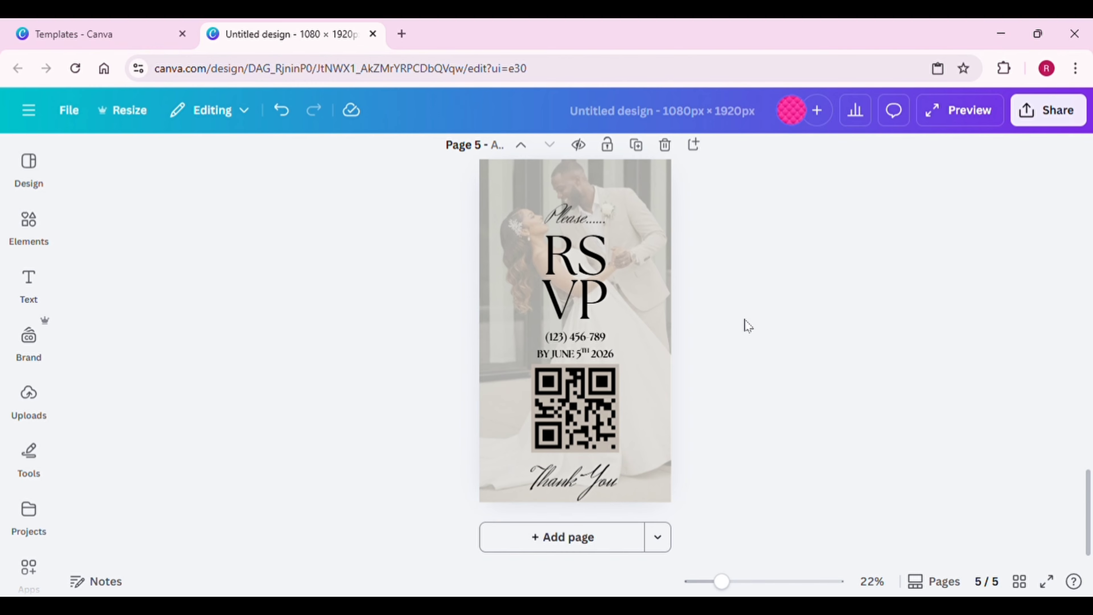
Lock the faded couple's photo in the background of the fifth page
right_click(505, 267)
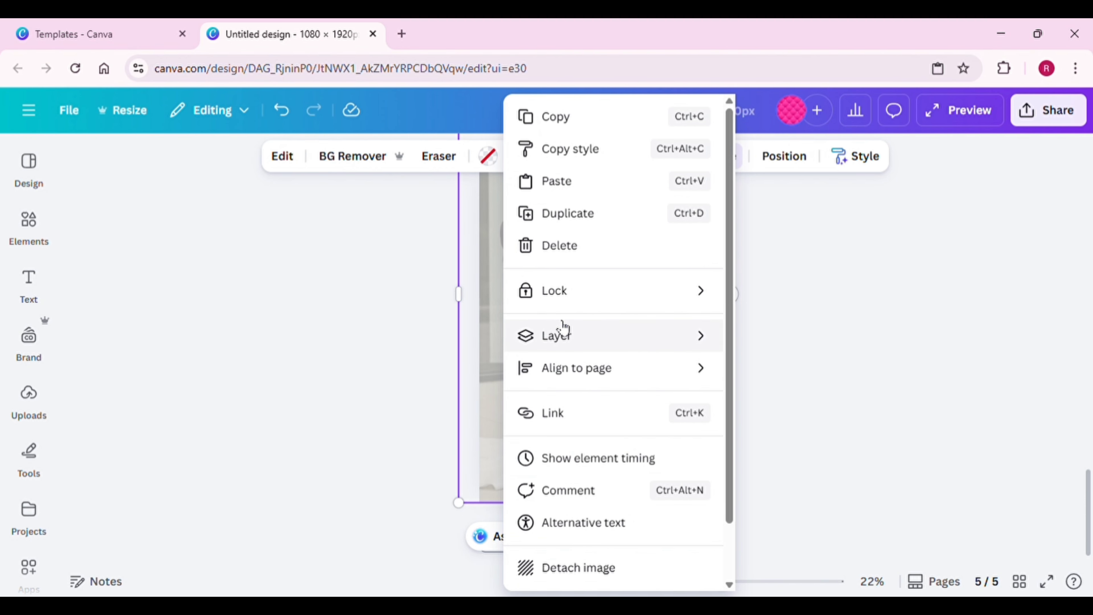
mouse_move(624, 297)
click(813, 302)
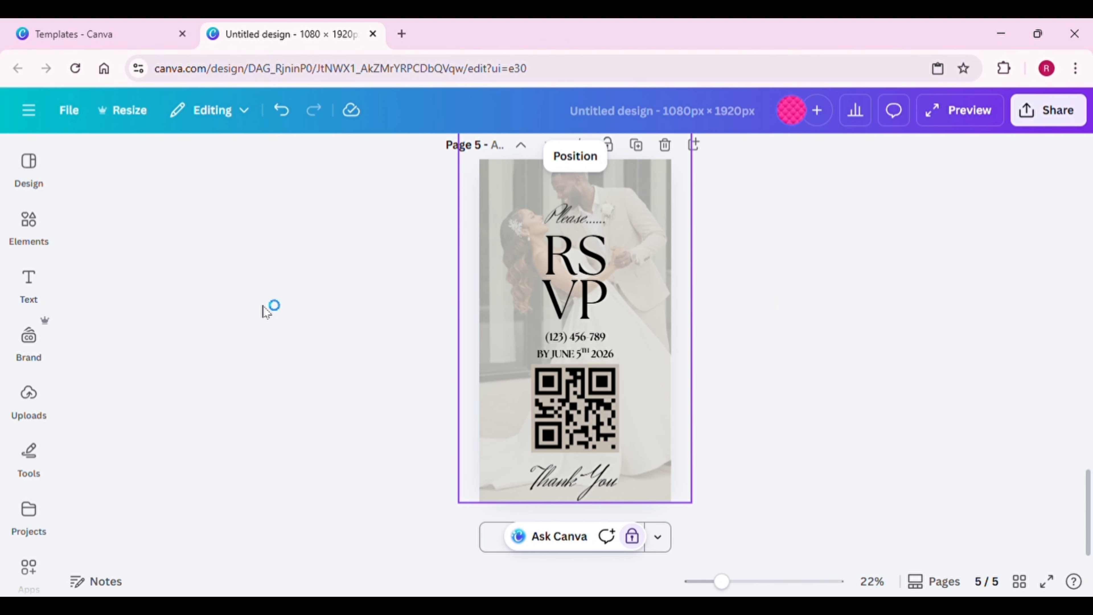
click(442, 189)
Apply the Pan animation on enter to all the text and the QR code on the fifth page
drag(432, 199, 693, 523)
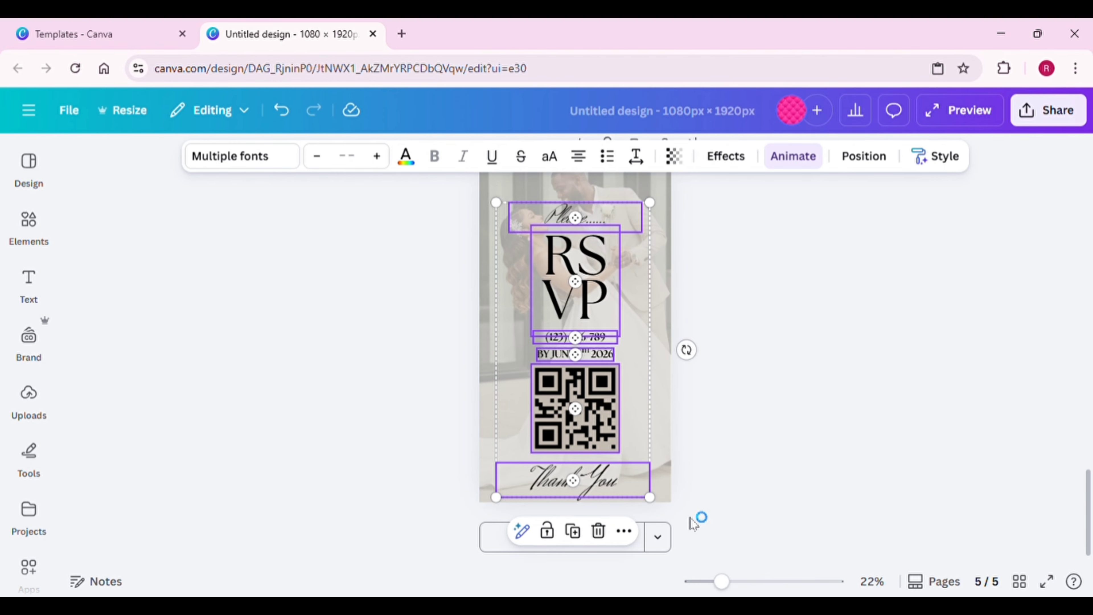
click(793, 156)
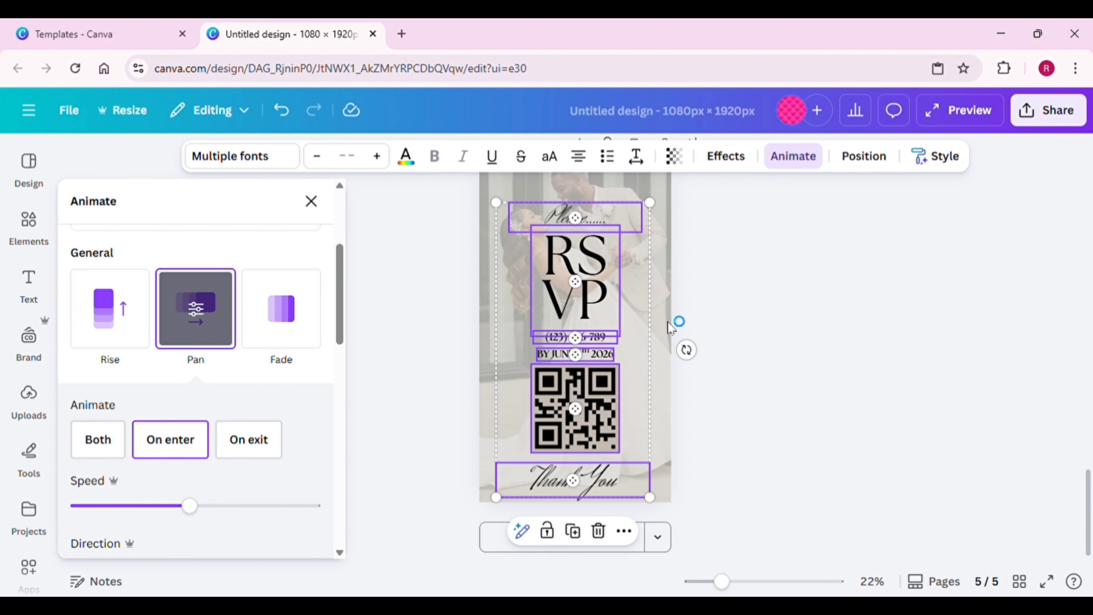
click(716, 383)
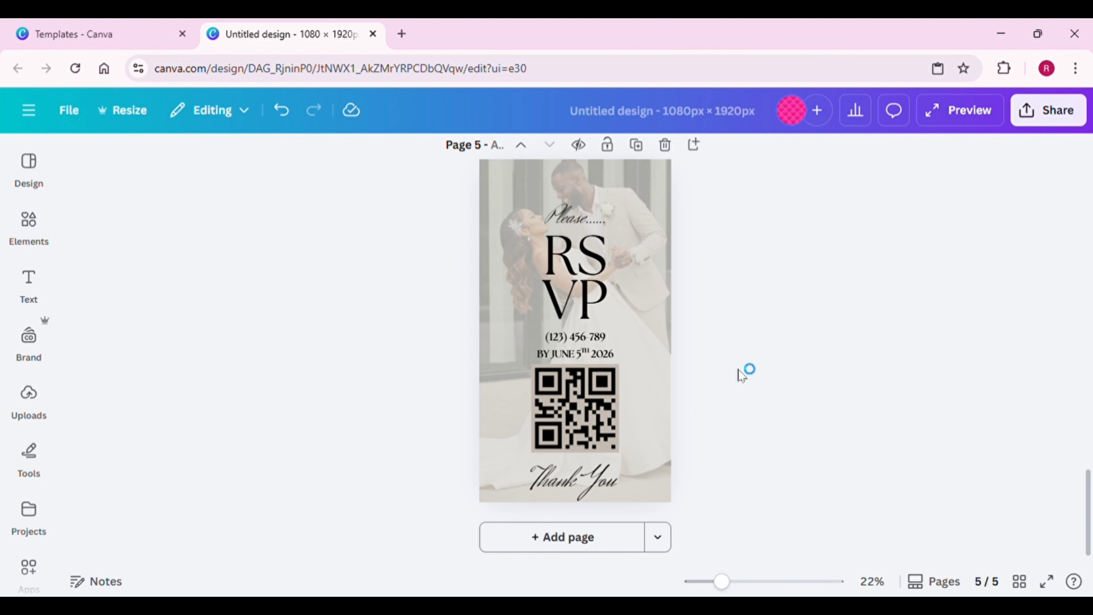
Review the earlier pages and play the full animated preview of the invitation from the envelope to the RSVP page
scroll(744, 372, up, 10)
scroll(750, 288, up, 20)
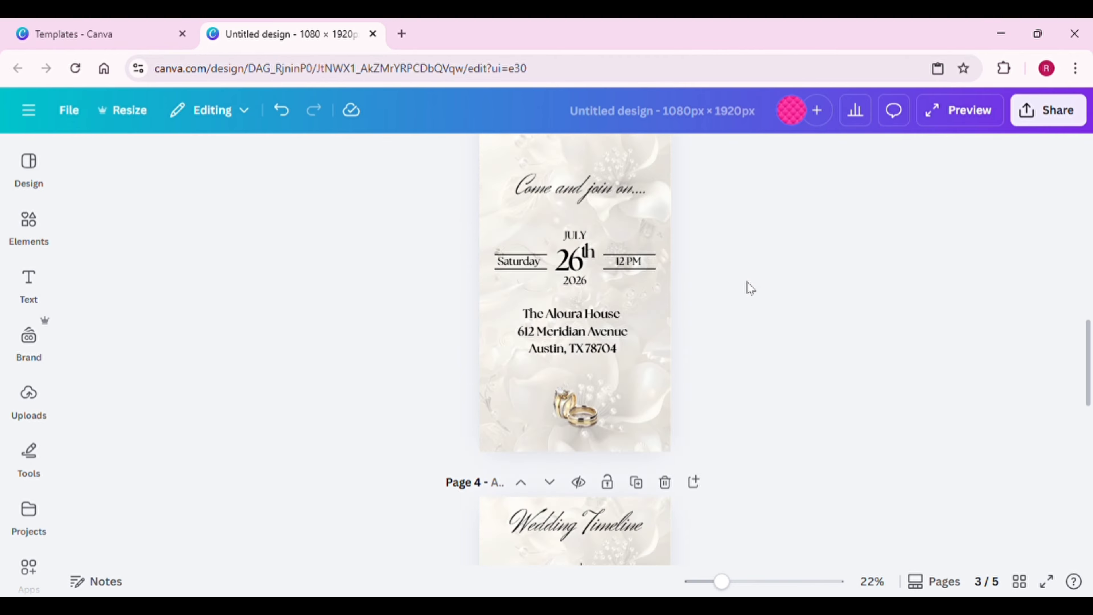
scroll(751, 293, down, 2)
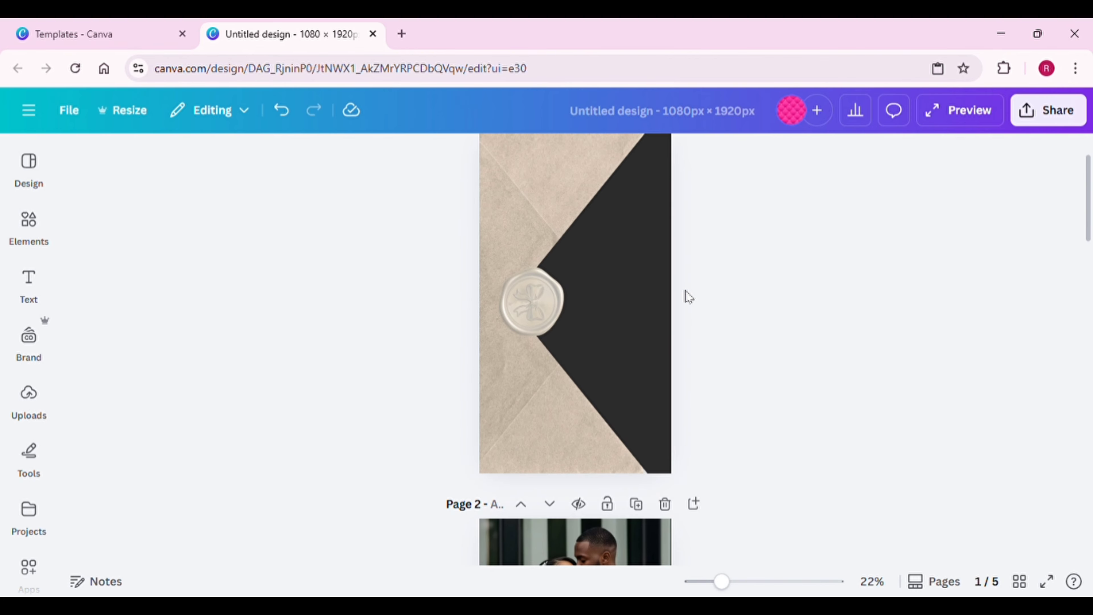
click(927, 114)
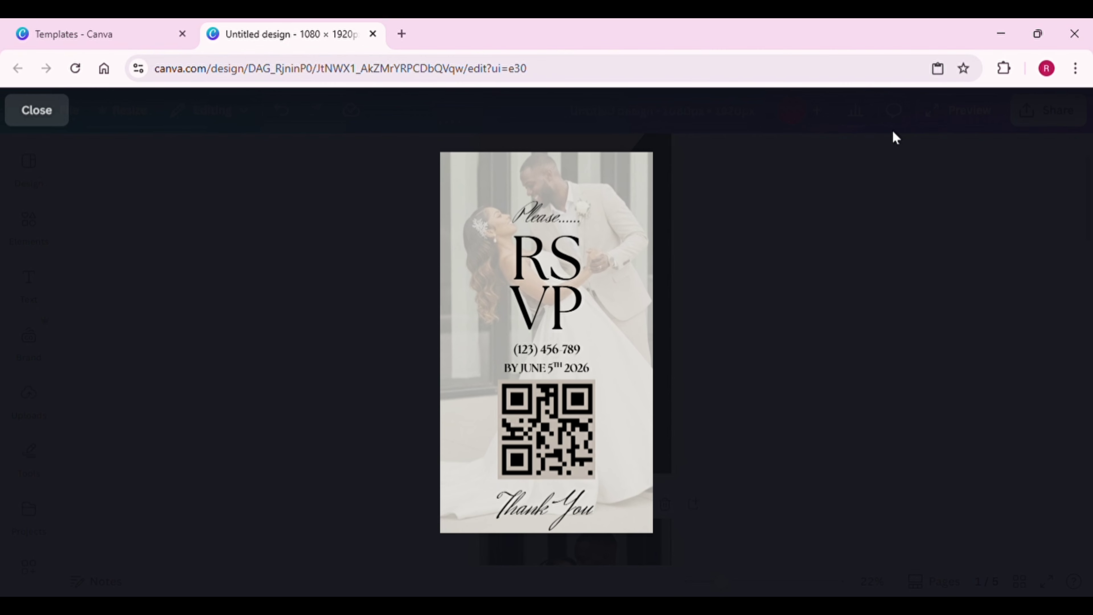
click(822, 165)
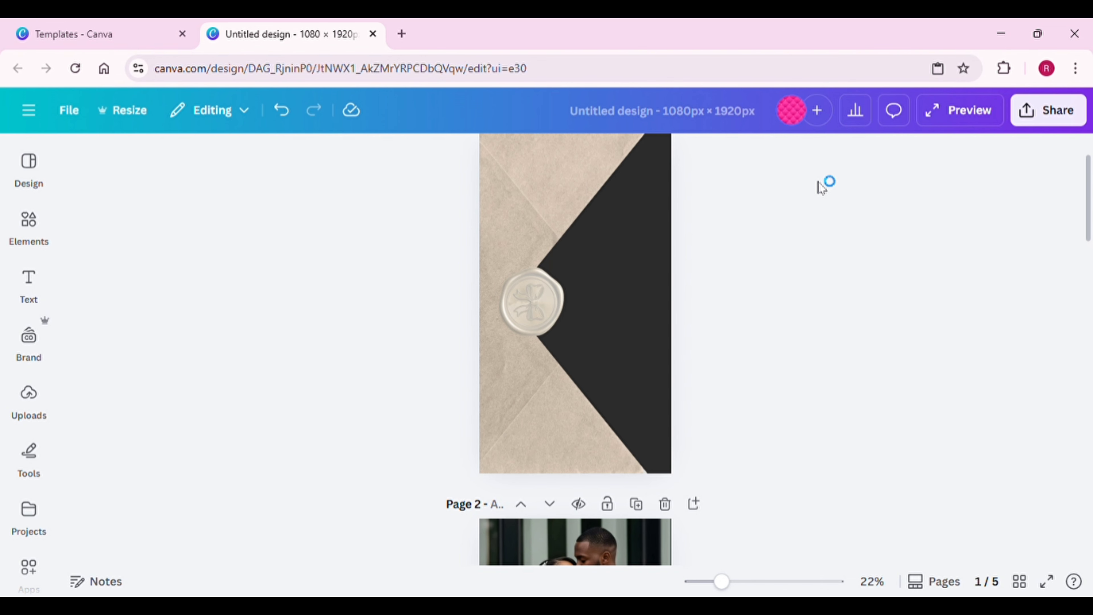
scroll(722, 338, up, 1)
scroll(721, 338, down, 1)
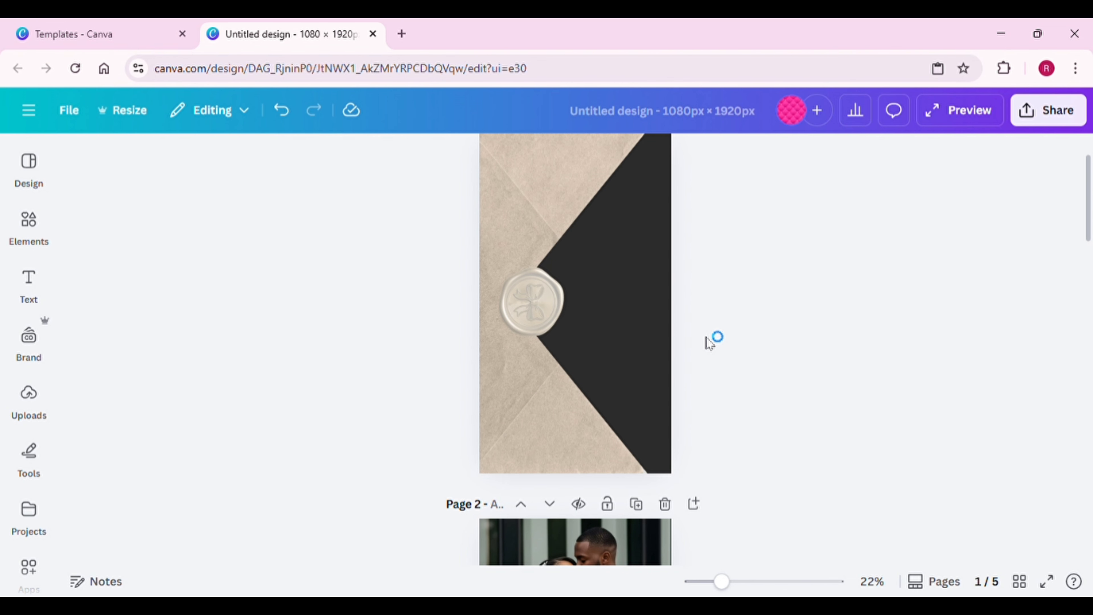